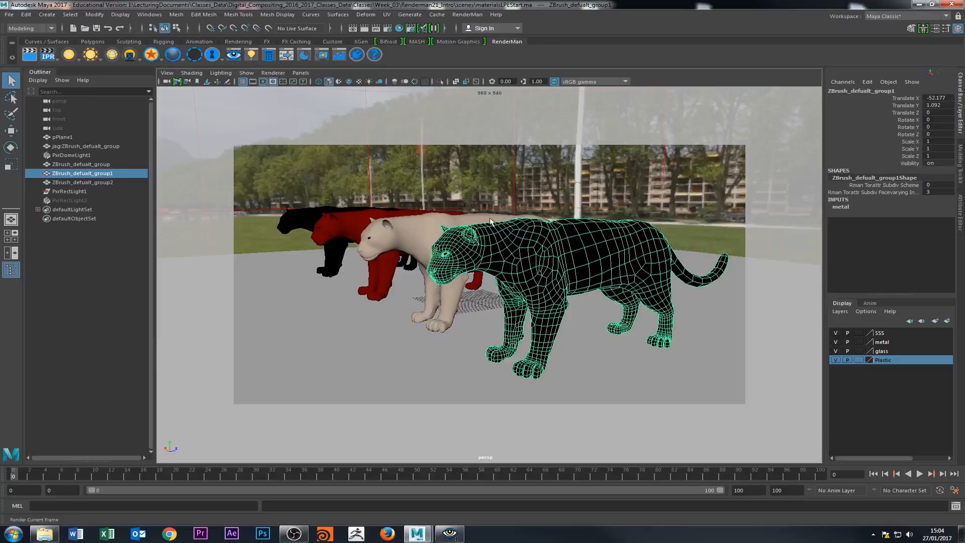
- Switch to the RenderMan image tool and browse the catalog's earlier renders, ending on the newest render of the four big cats
{"action": "left_click", "coordinate": [449, 534]}
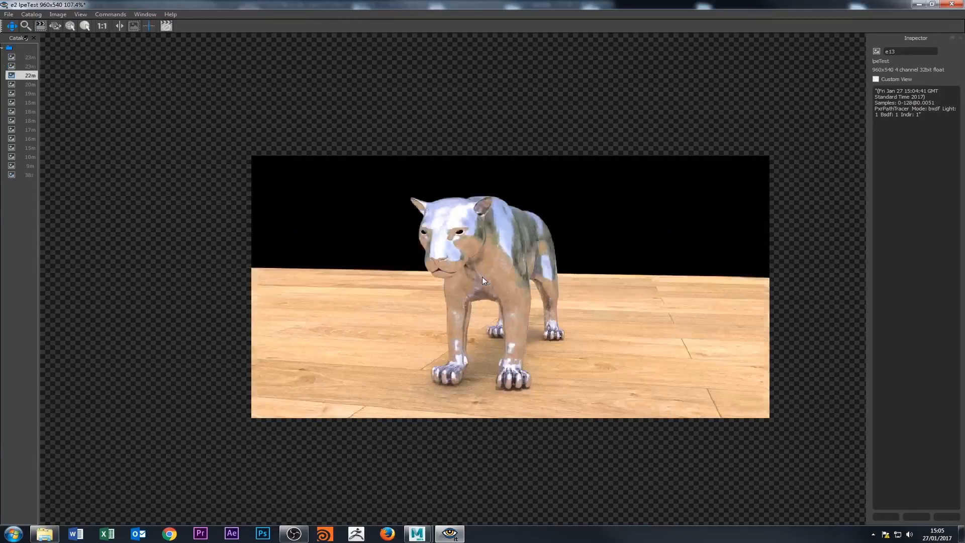
{"action": "key", "text": "Down"}
{"action": "key", "text": "Down"}
{"action": "key", "text": "Down"}
{"action": "key", "text": "Down"}
{"action": "key", "text": "Down"}
{"action": "key", "text": "Down"}
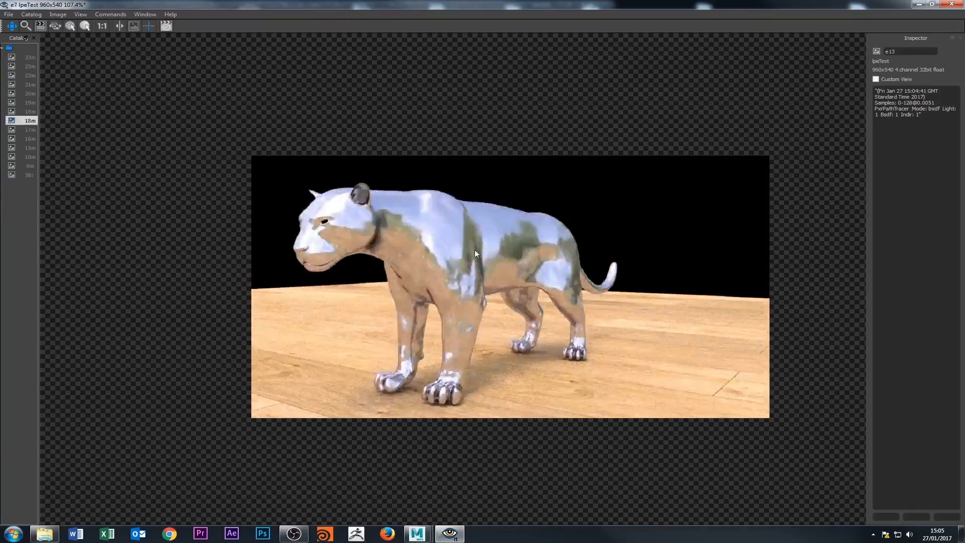
{"action": "left_click", "coordinate": [31, 176]}
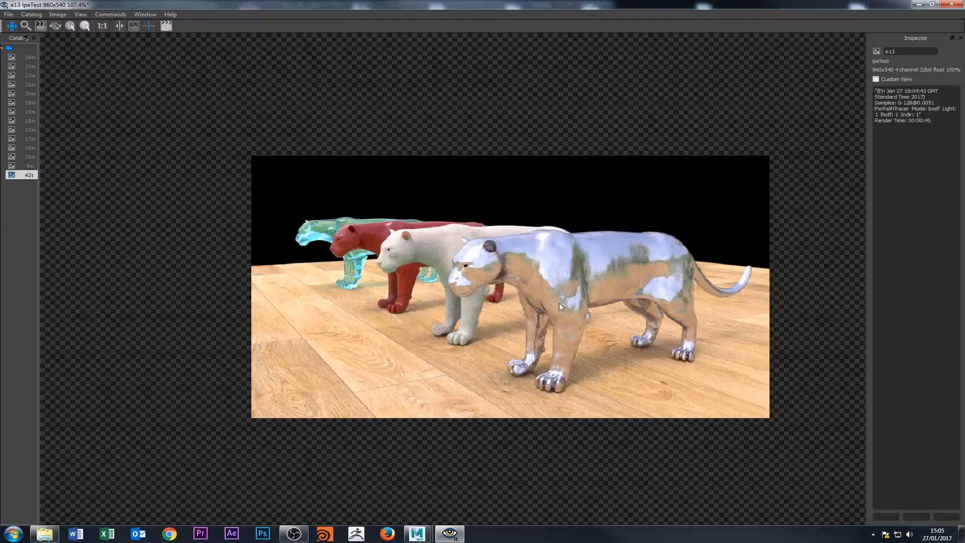
- Inspect a single colour channel and the alpha channel of the four-cat render, including the silhouette edges, and return to RGB
{"action": "left_click", "coordinate": [57, 14]}
{"action": "mouse_move", "coordinate": [80, 16]}
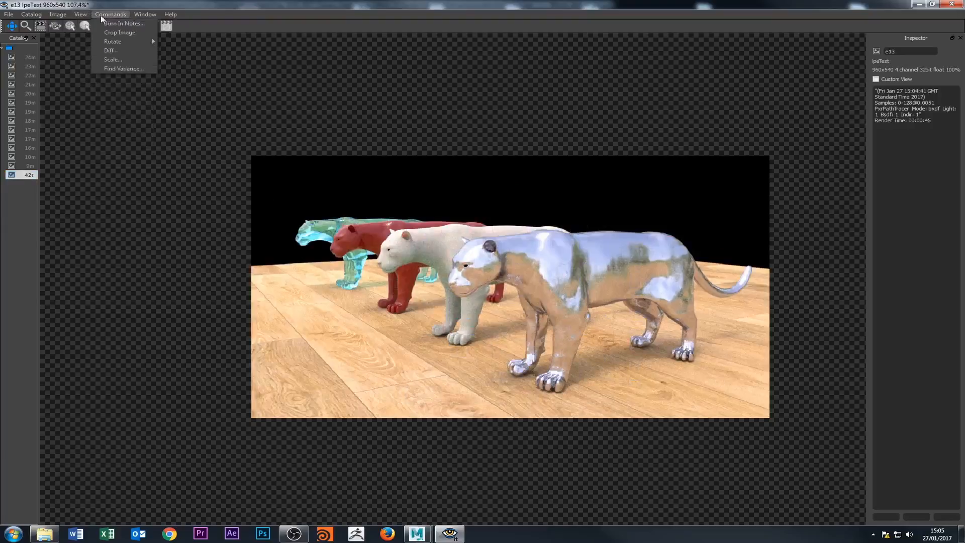
{"action": "mouse_move", "coordinate": [151, 104]}
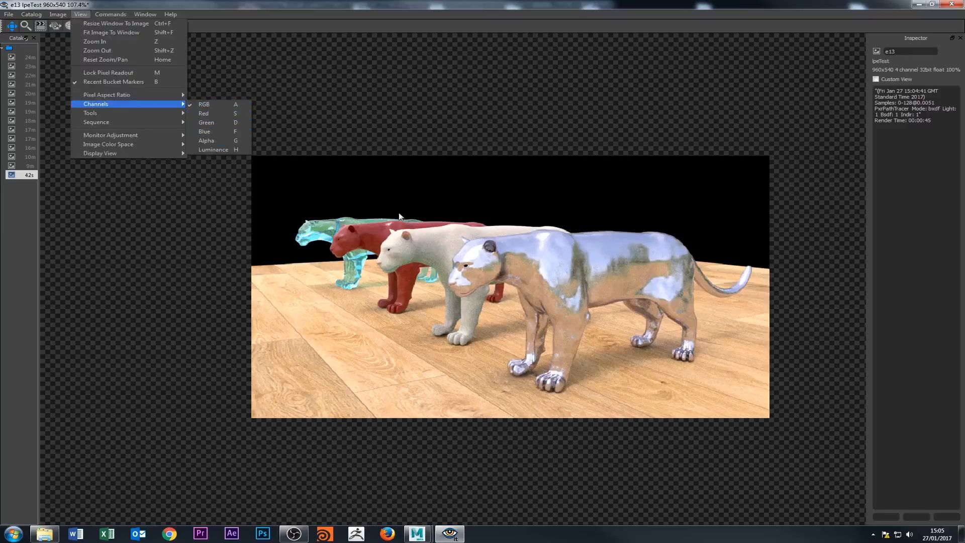
{"action": "left_click", "coordinate": [564, 293]}
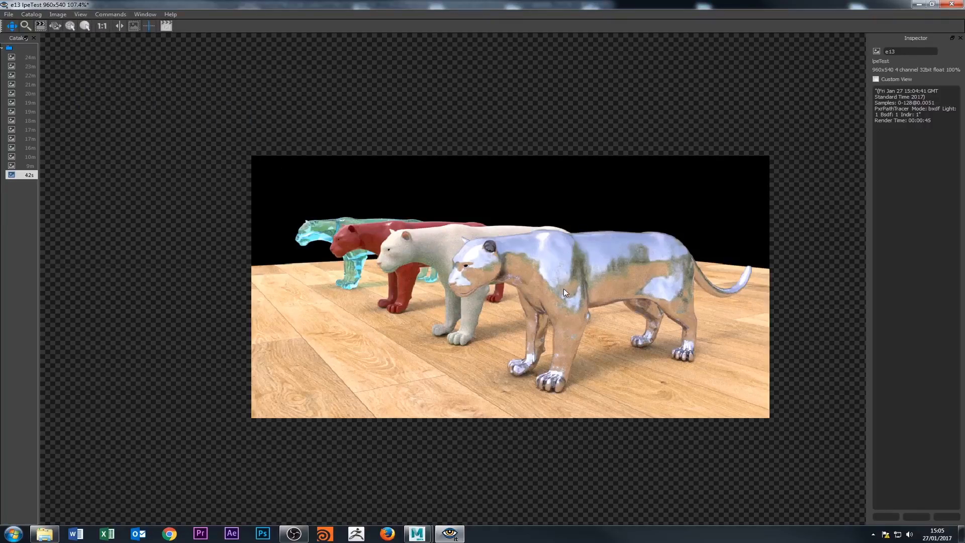
{"action": "key", "text": "l"}
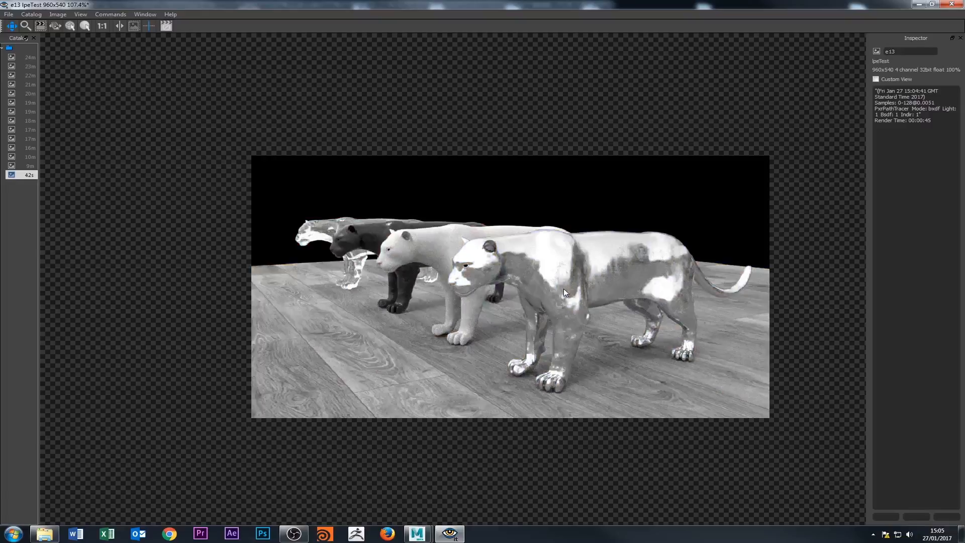
{"action": "key", "text": "a"}
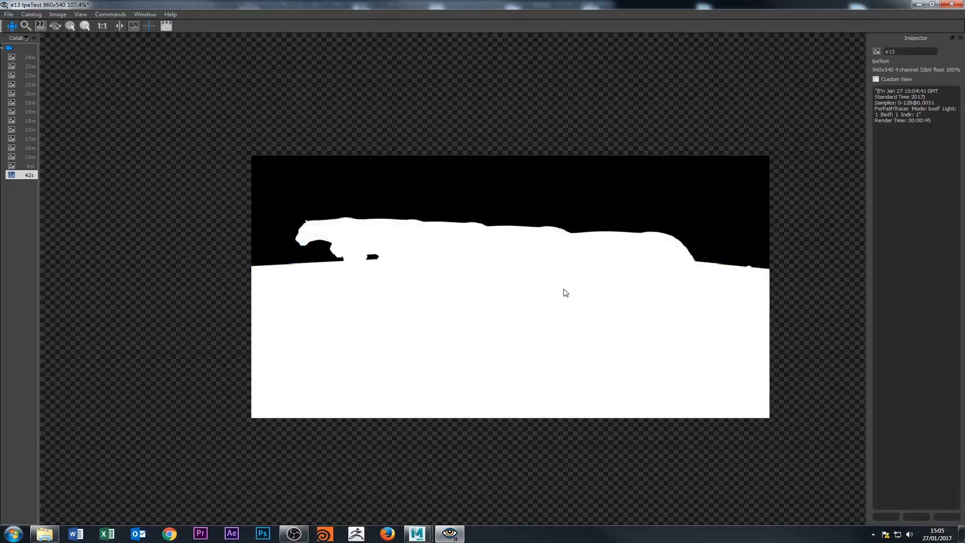
{"action": "scroll", "coordinate": [269, 222], "scroll_direction": "up", "scroll_amount": 4}
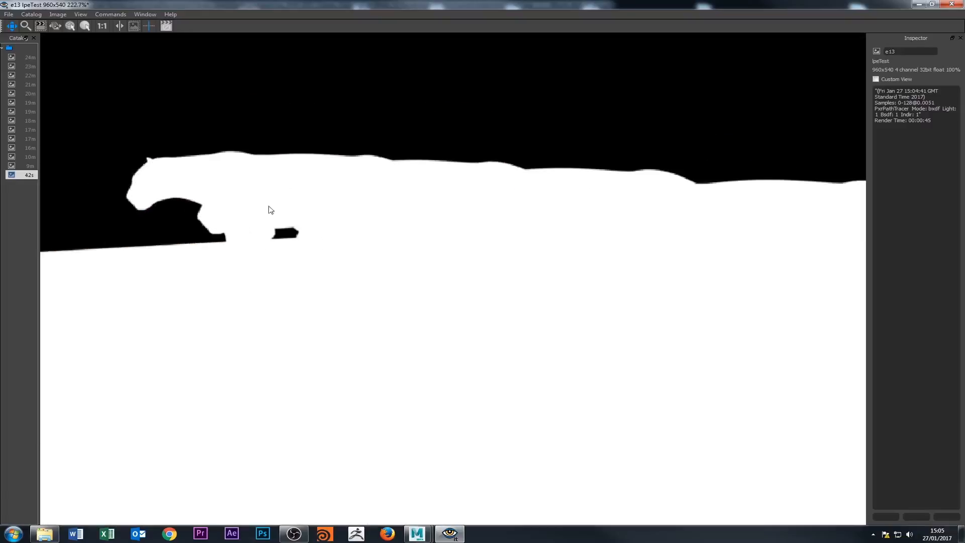
{"action": "scroll", "coordinate": [217, 172], "scroll_direction": "down", "scroll_amount": 7}
{"action": "scroll", "coordinate": [333, 248], "scroll_direction": "up", "scroll_amount": 2}
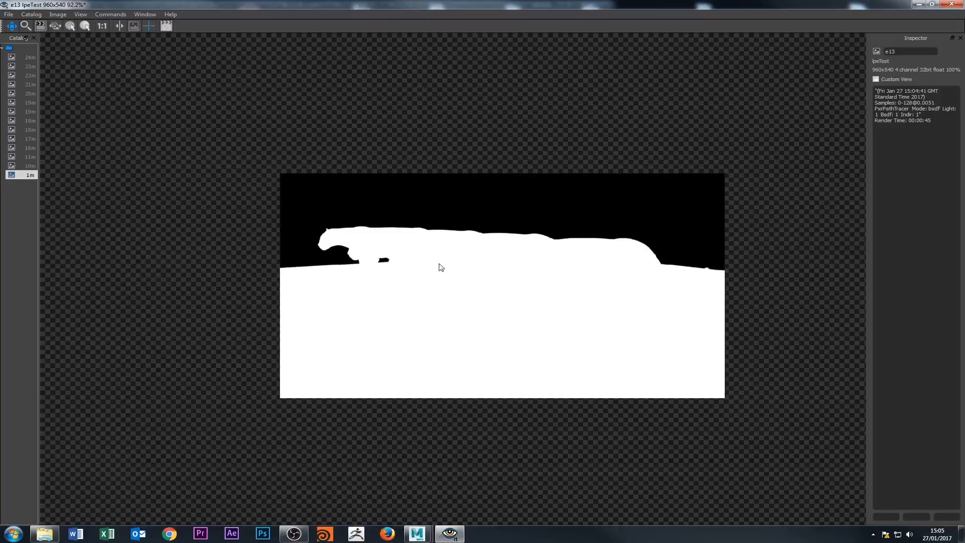
{"action": "key", "text": "a"}
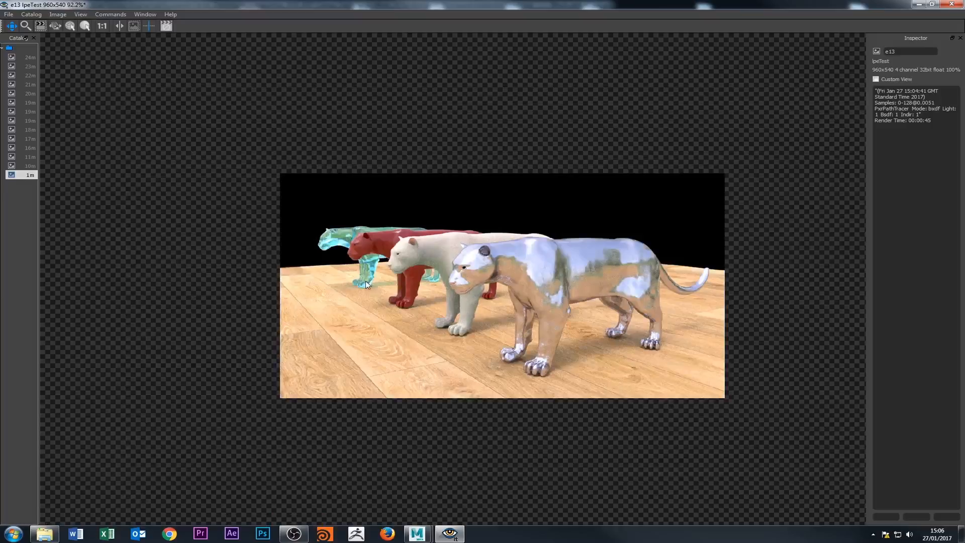
- Examine the full-colour render up close, view its red channel, and restore the RGB display
{"action": "scroll", "coordinate": [322, 261], "scroll_direction": "up", "scroll_amount": 2}
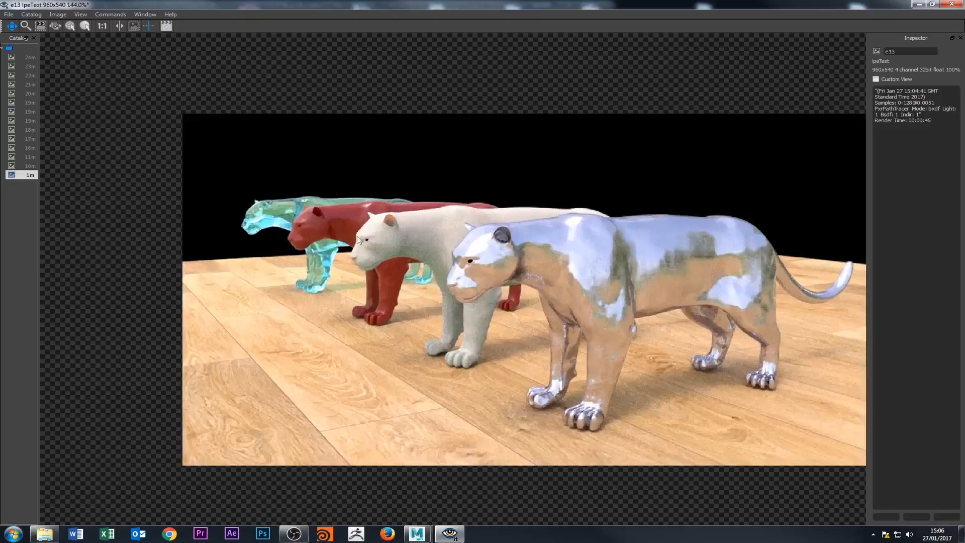
{"action": "scroll", "coordinate": [357, 237], "scroll_direction": "down", "scroll_amount": 2}
{"action": "scroll", "coordinate": [420, 245], "scroll_direction": "up", "scroll_amount": 2}
{"action": "scroll", "coordinate": [445, 264], "scroll_direction": "down", "scroll_amount": 1}
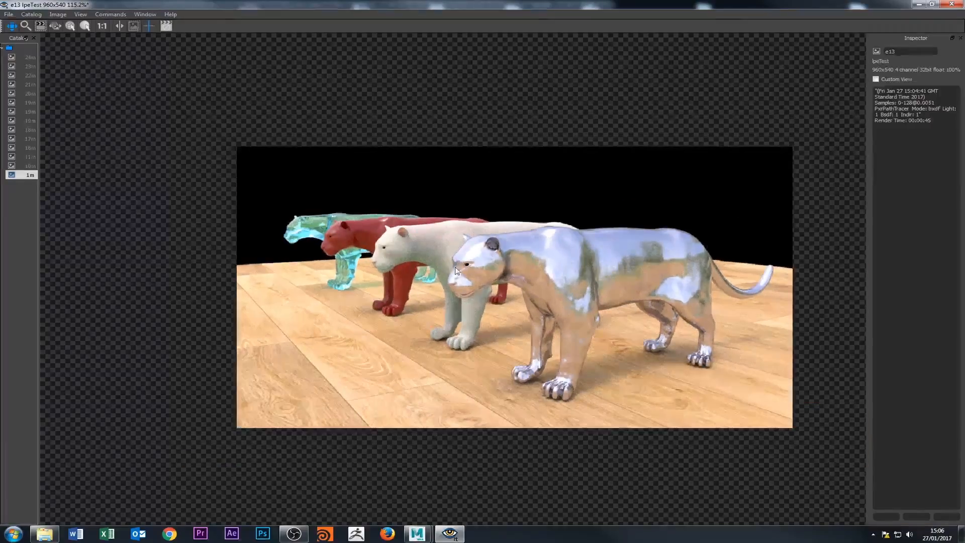
{"action": "key", "text": "r"}
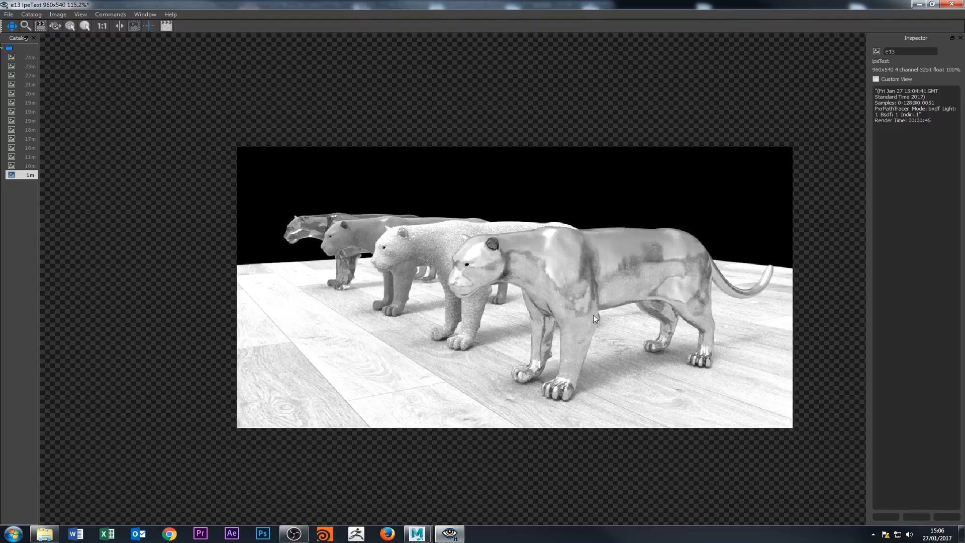
{"action": "key", "text": "c"}
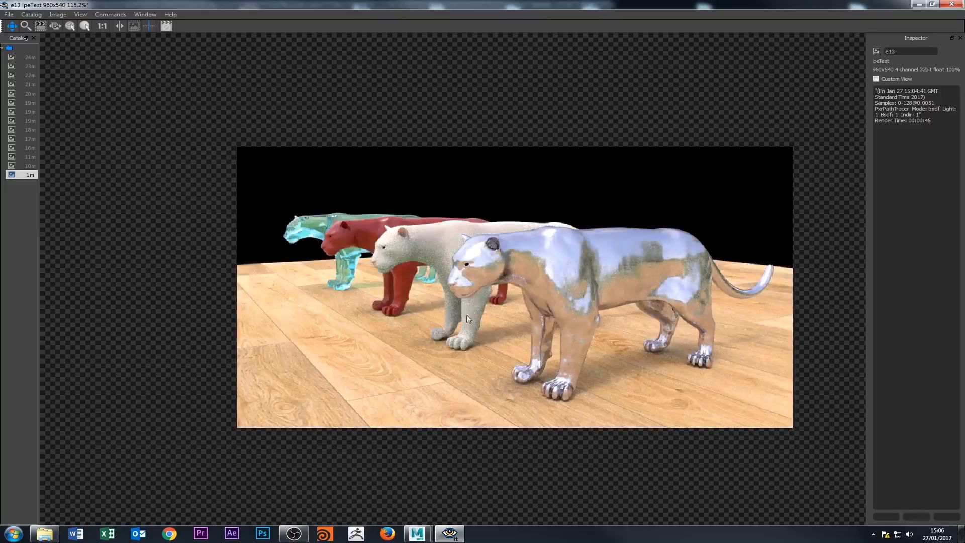
- Return to Maya, open the Advanced RenderMan Controls and show the rgba output of the Final pass in an enlarged window
{"action": "left_click", "coordinate": [917, 4]}
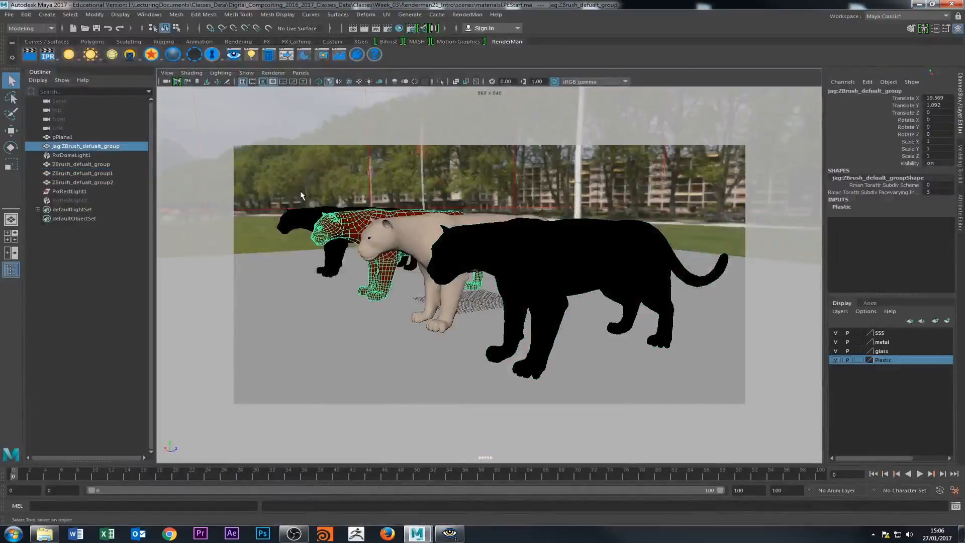
{"action": "left_click", "coordinate": [467, 14]}
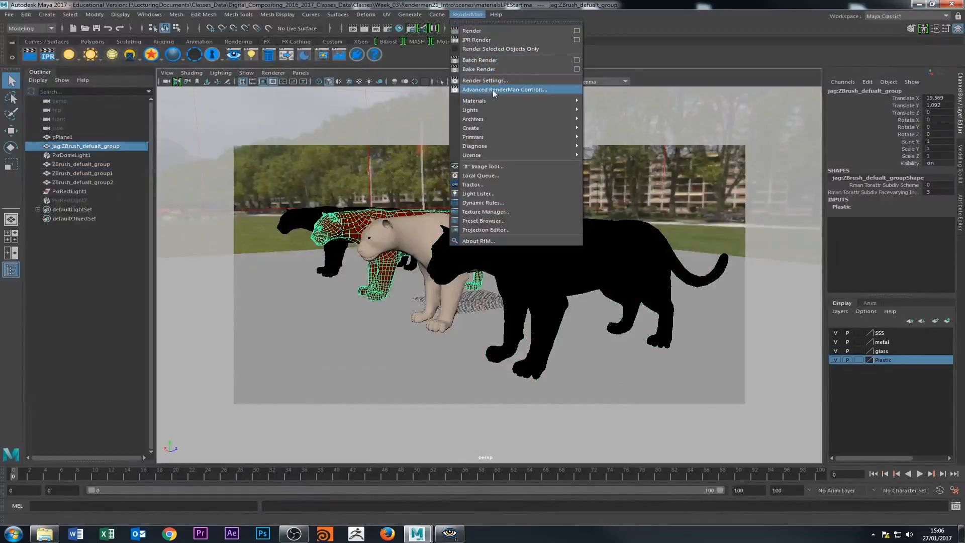
{"action": "left_click", "coordinate": [531, 90]}
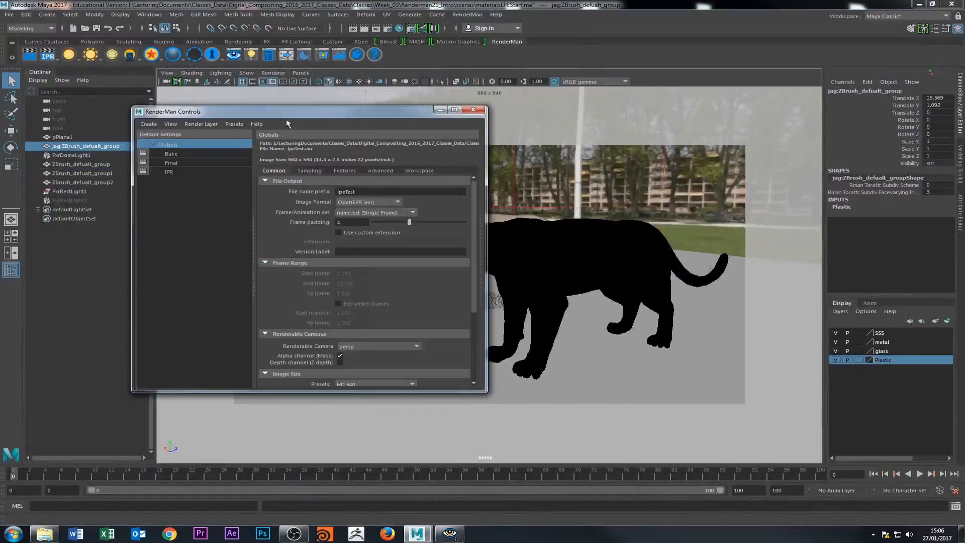
{"action": "left_click", "coordinate": [170, 162]}
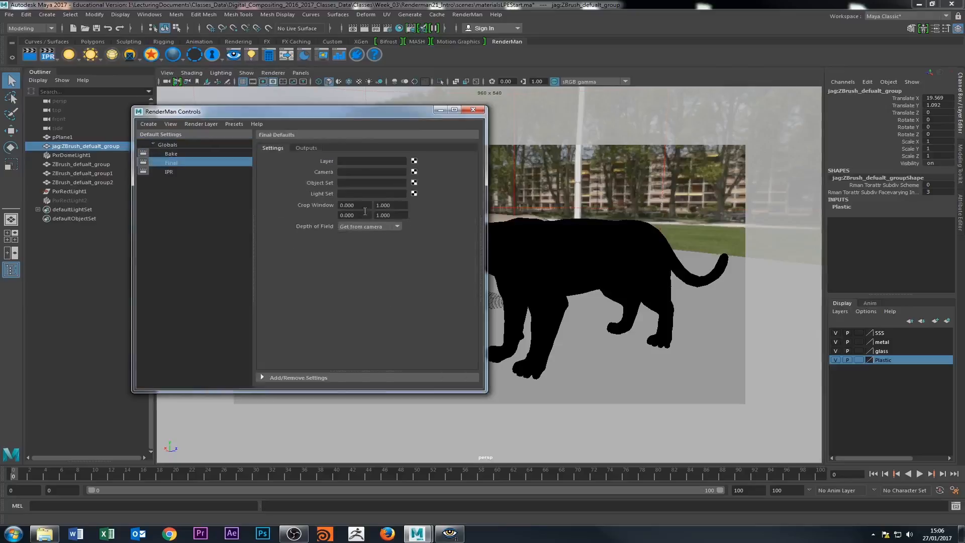
{"action": "left_click", "coordinate": [303, 149]}
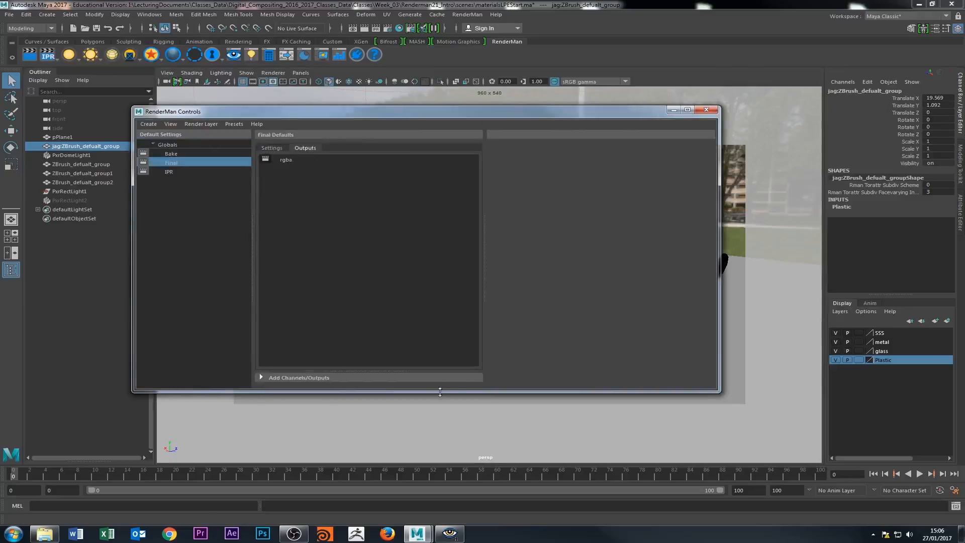
{"action": "left_click_drag", "start_coordinate": [440, 391], "coordinate": [439, 444]}
{"action": "left_click", "coordinate": [283, 160]}
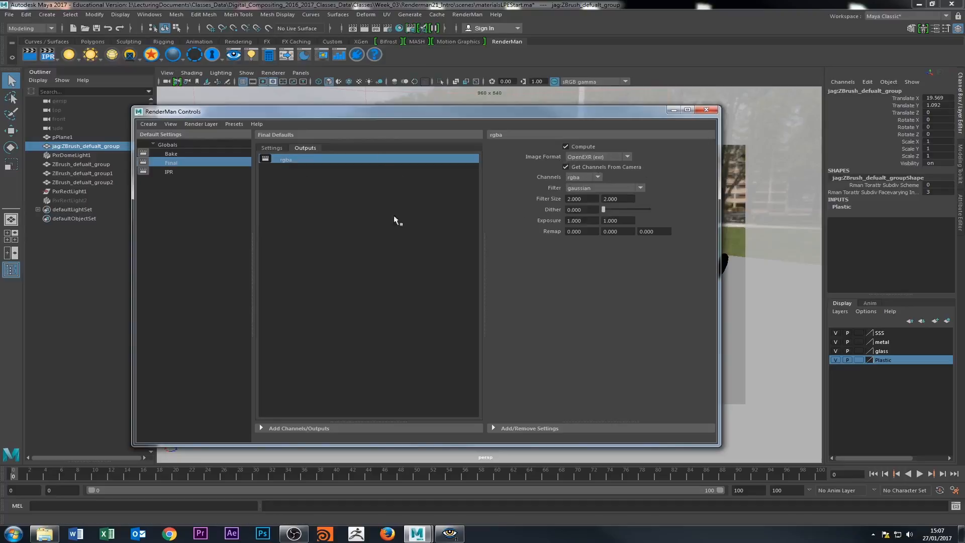
- Check the file name prefix in the Globals settings and return to the rgba output of the Final pass
{"action": "left_click", "coordinate": [167, 145]}
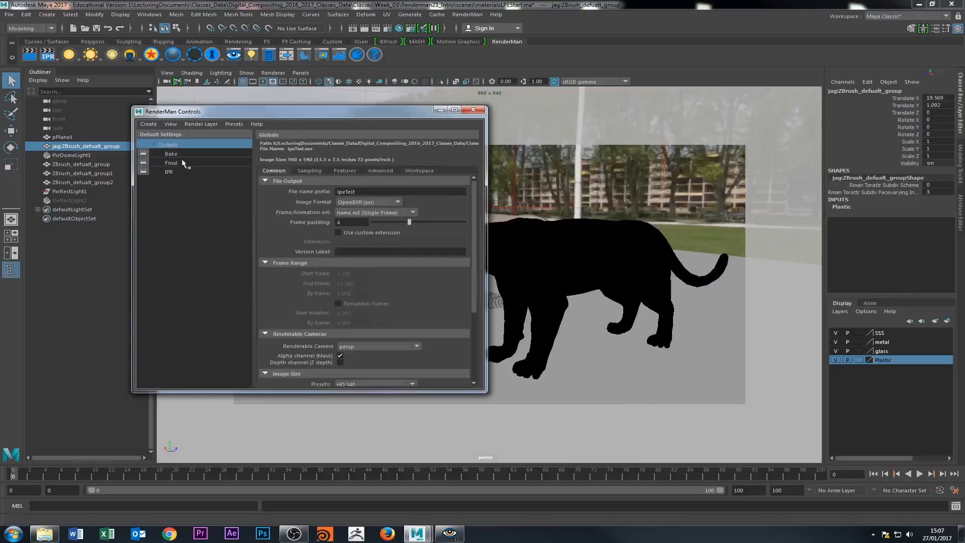
{"action": "double_click", "coordinate": [364, 192]}
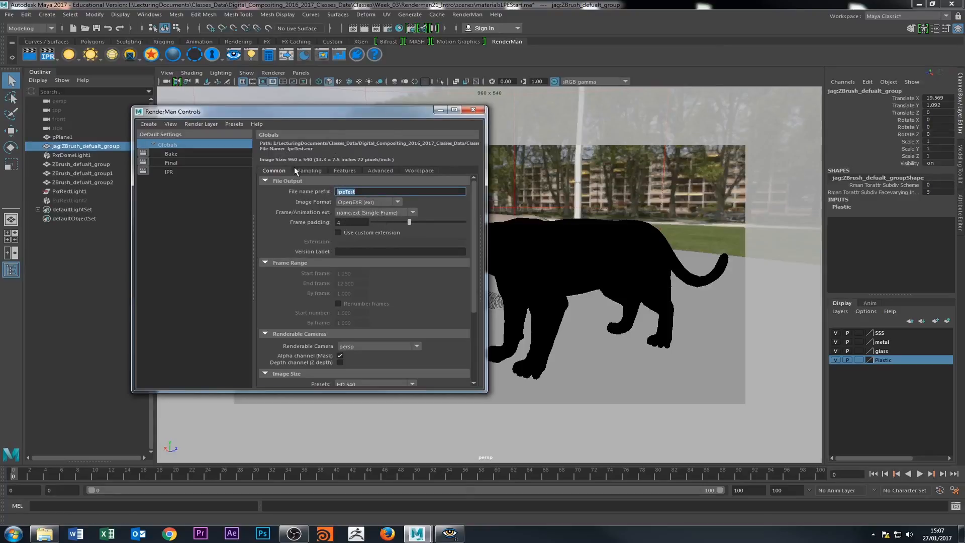
{"action": "left_click", "coordinate": [169, 163]}
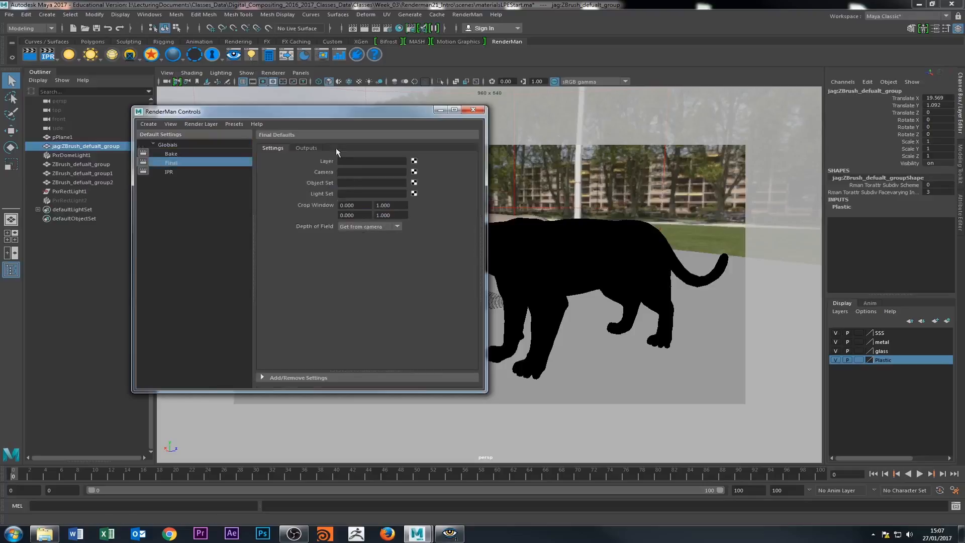
{"action": "left_click", "coordinate": [304, 148]}
{"action": "left_click", "coordinate": [285, 159]}
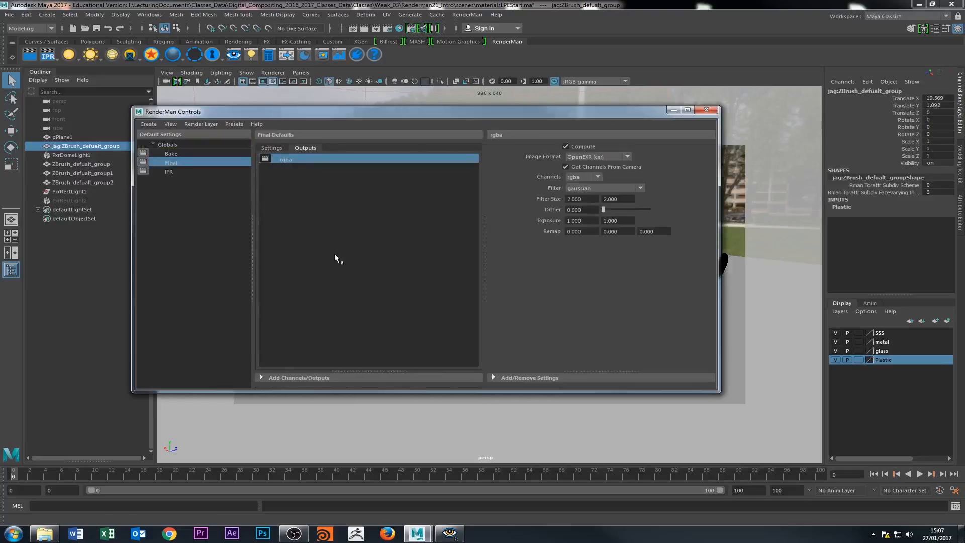
- Create a new Final pass output from the LPE channel color lpe:diffuse
{"action": "left_click", "coordinate": [358, 377]}
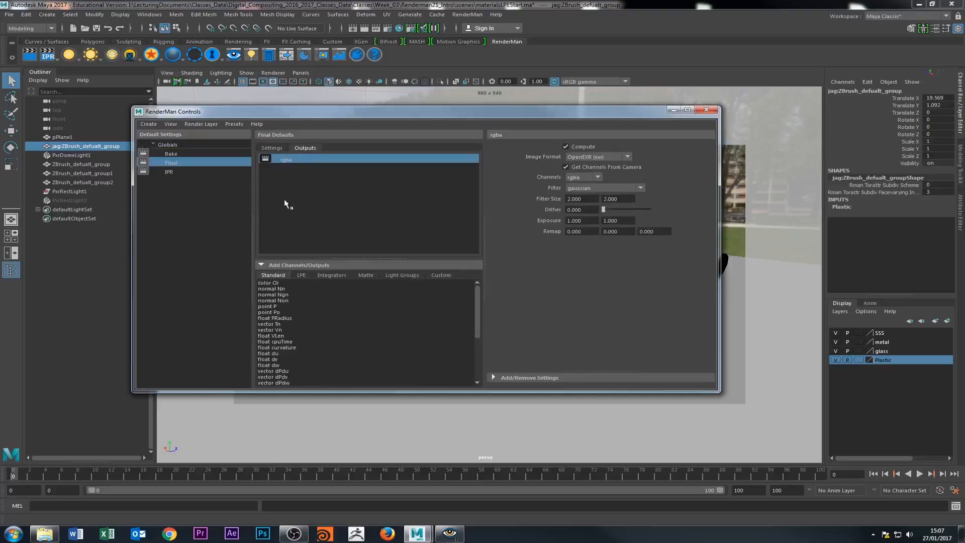
{"action": "left_click", "coordinate": [304, 265]}
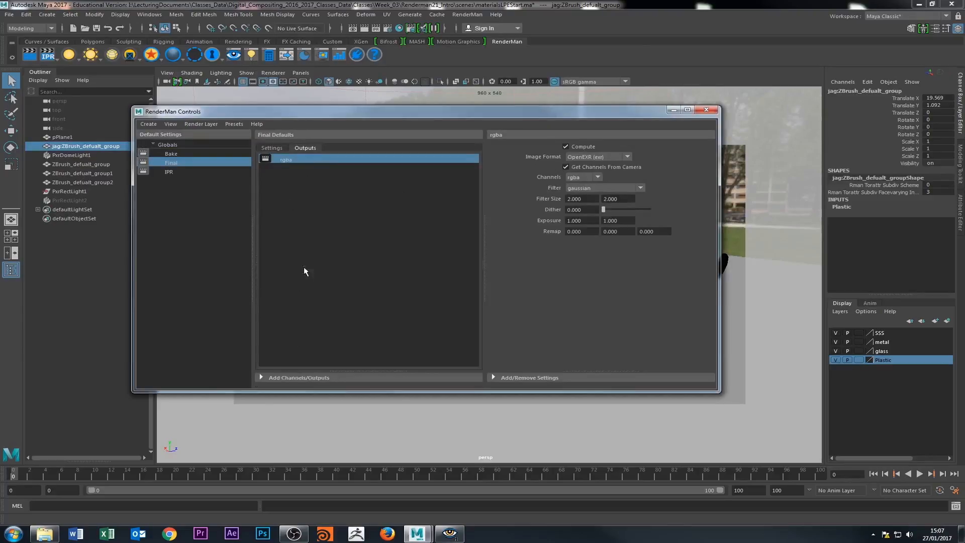
{"action": "left_click", "coordinate": [285, 380]}
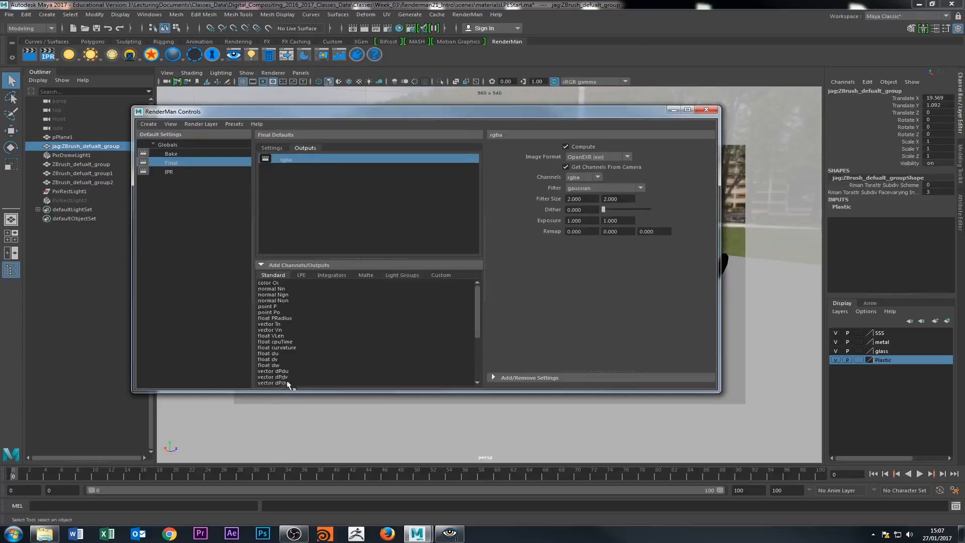
{"action": "left_click", "coordinate": [300, 275]}
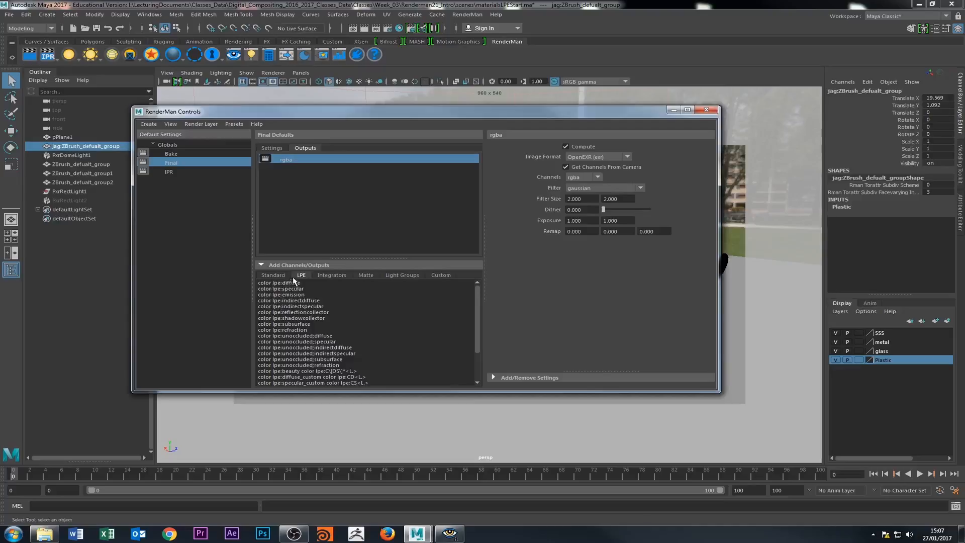
{"action": "left_click", "coordinate": [291, 283]}
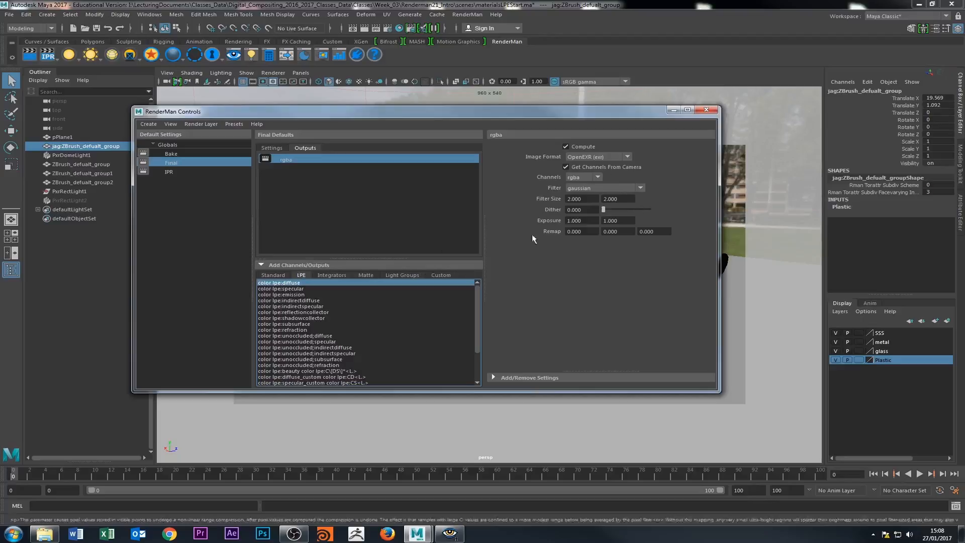
{"action": "right_click", "coordinate": [290, 285]}
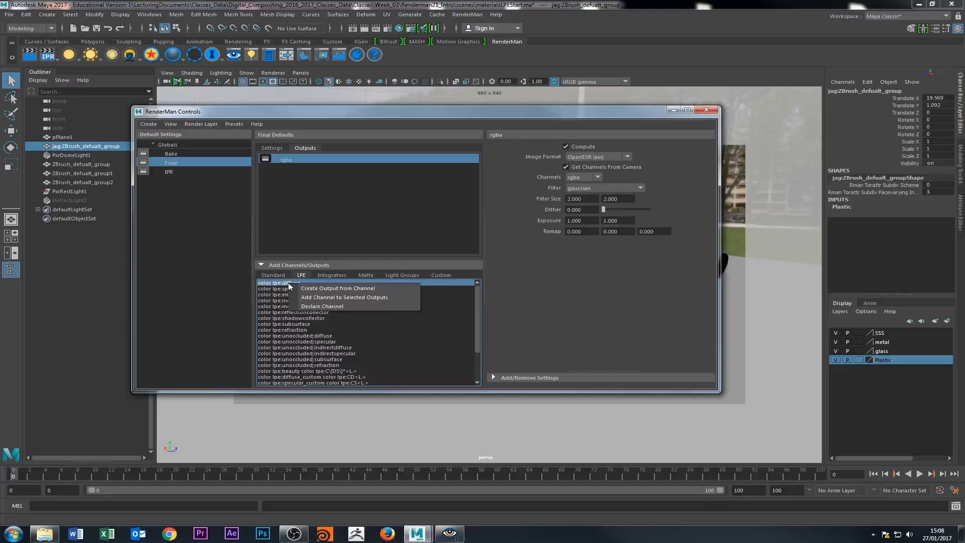
{"action": "left_click", "coordinate": [342, 287]}
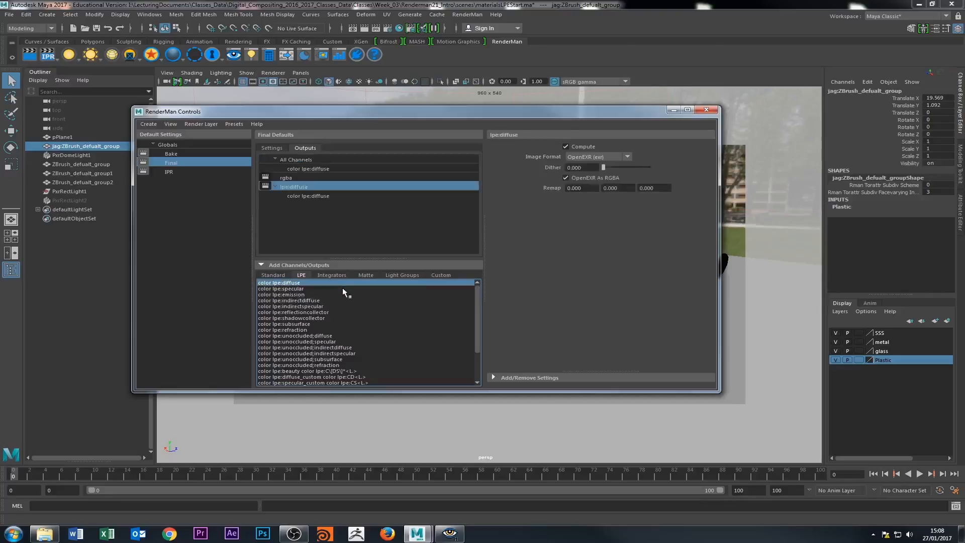
- Collapse the All Channels group and review the settings of the rgba and lpe:diffuse outputs
{"action": "left_click", "coordinate": [284, 178]}
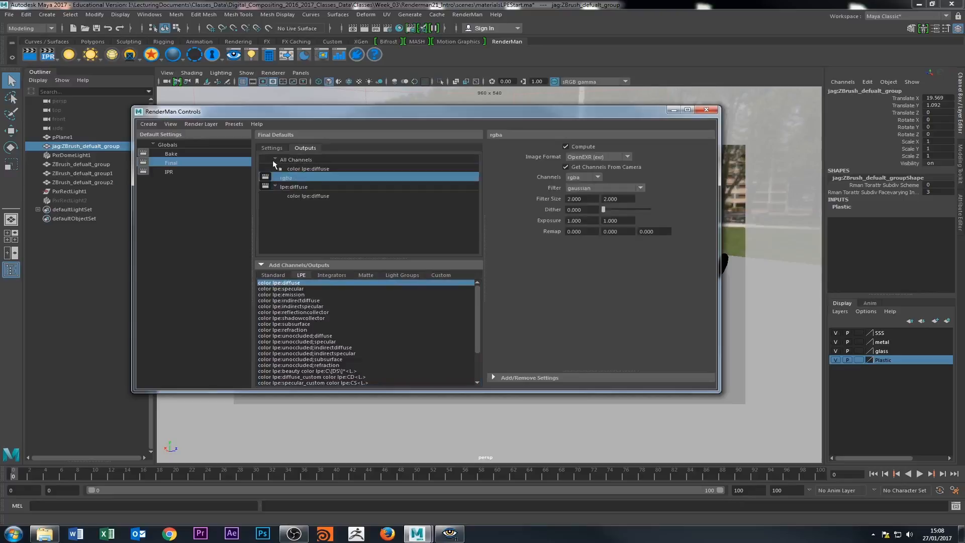
{"action": "left_click", "coordinate": [274, 160]}
{"action": "left_click", "coordinate": [283, 178]}
{"action": "left_click", "coordinate": [290, 170]}
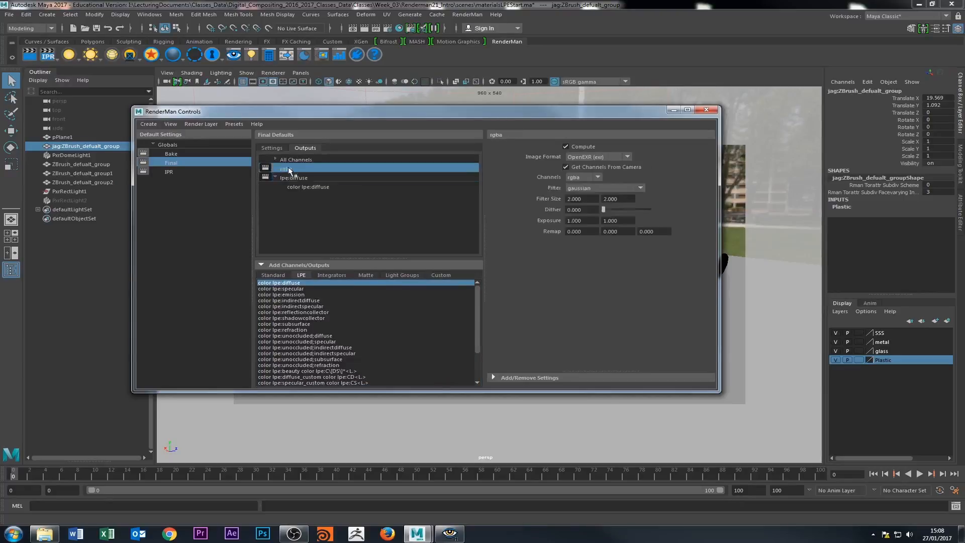
{"action": "left_click", "coordinate": [279, 176]}
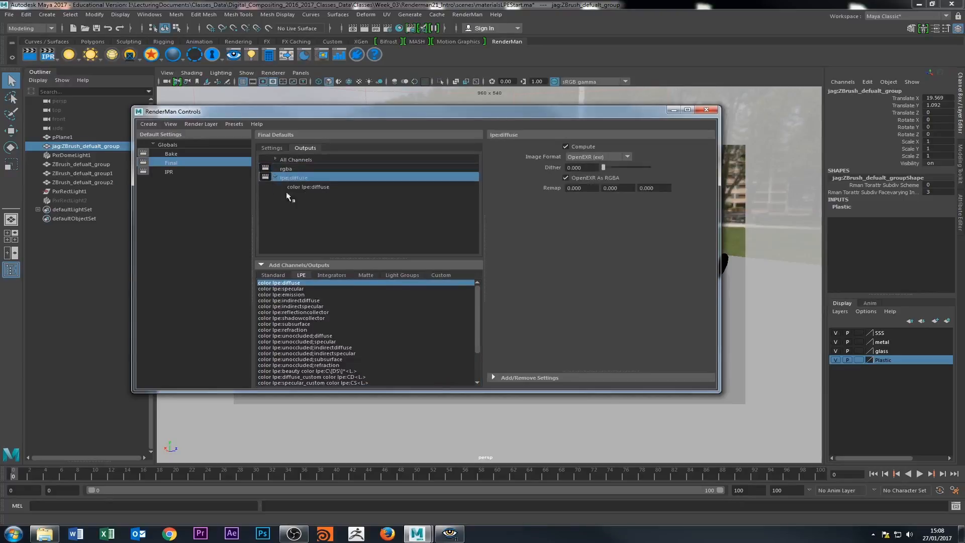
- Rename the lpe:diffuse output of the Final pass to Passes and select its color lpe:diffuse channel
{"action": "left_click", "coordinate": [309, 186]}
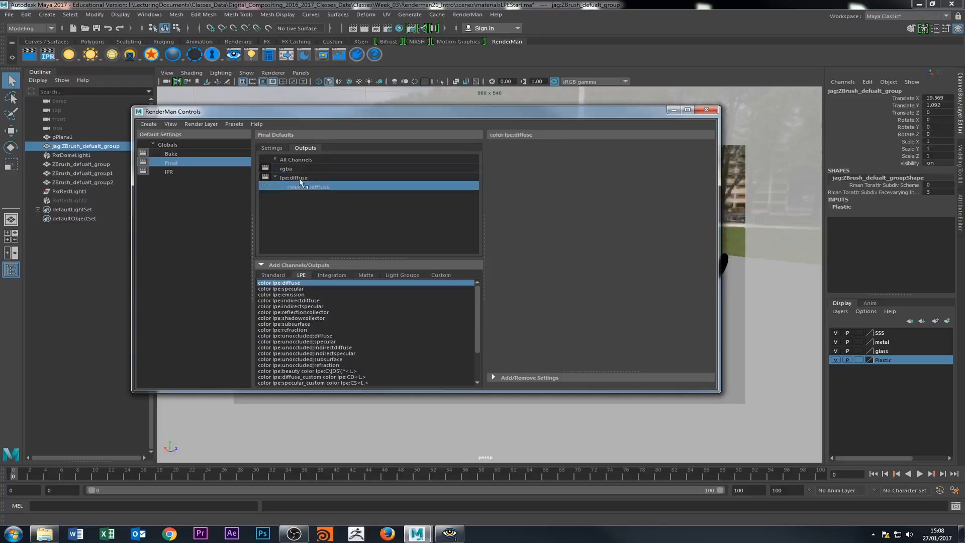
{"action": "left_click", "coordinate": [297, 178]}
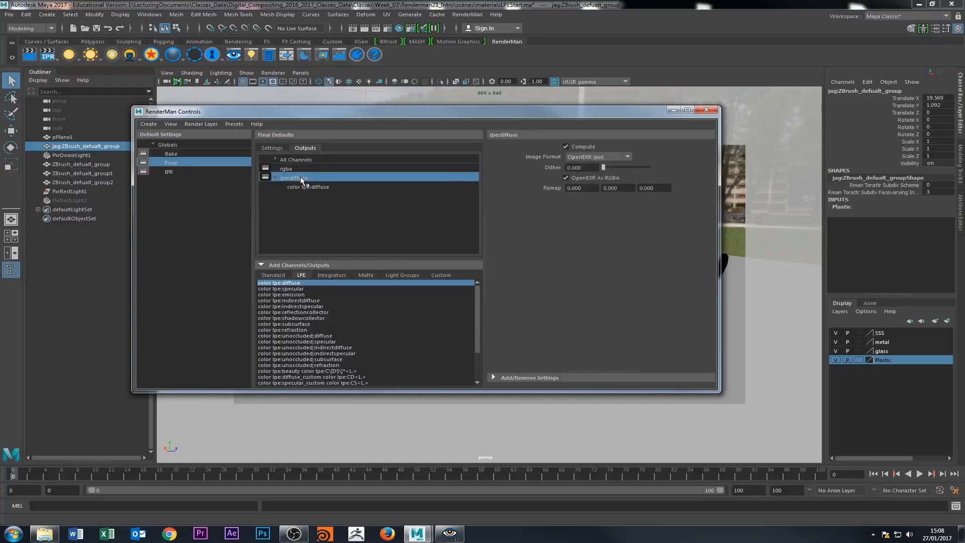
{"action": "double_click", "coordinate": [301, 179]}
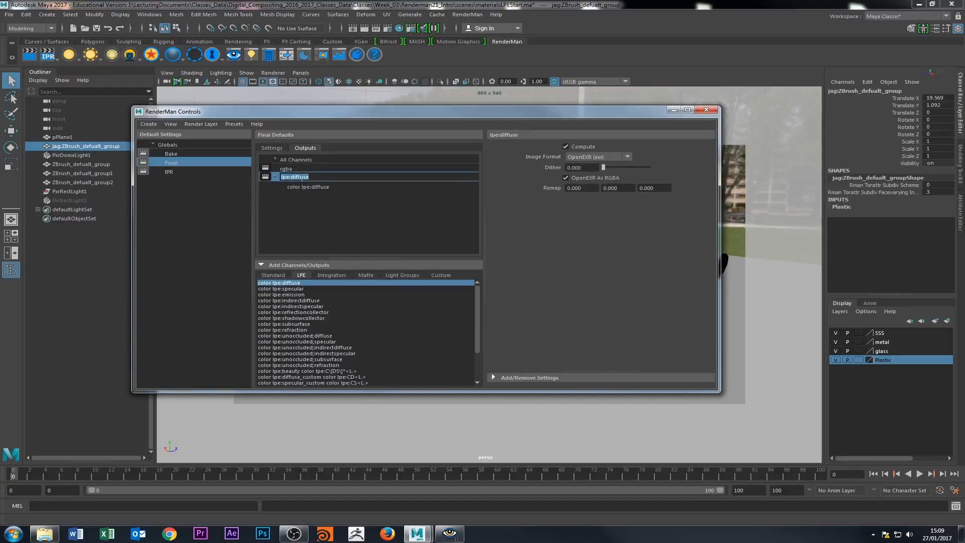
{"action": "type", "text": "Passes"}
{"action": "key", "text": "Return"}
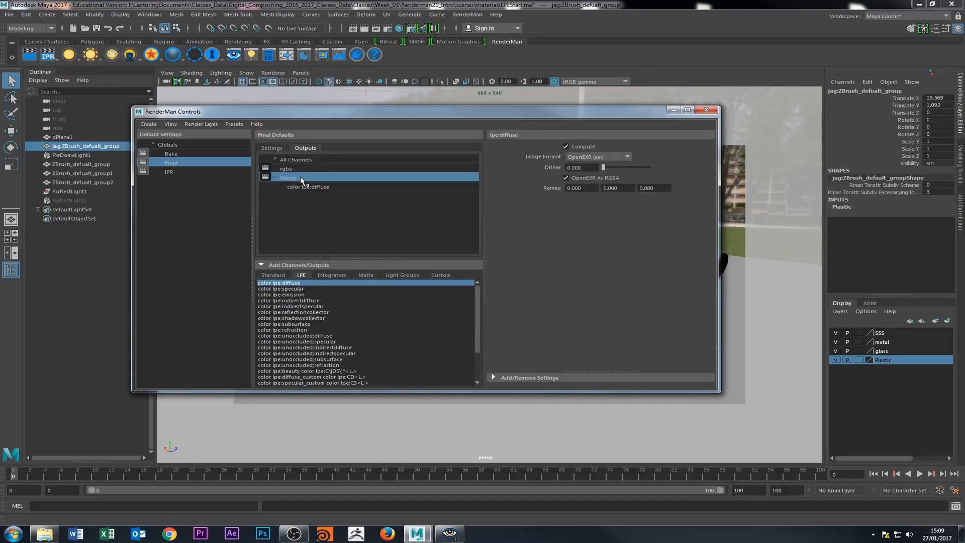
{"action": "left_click", "coordinate": [310, 188]}
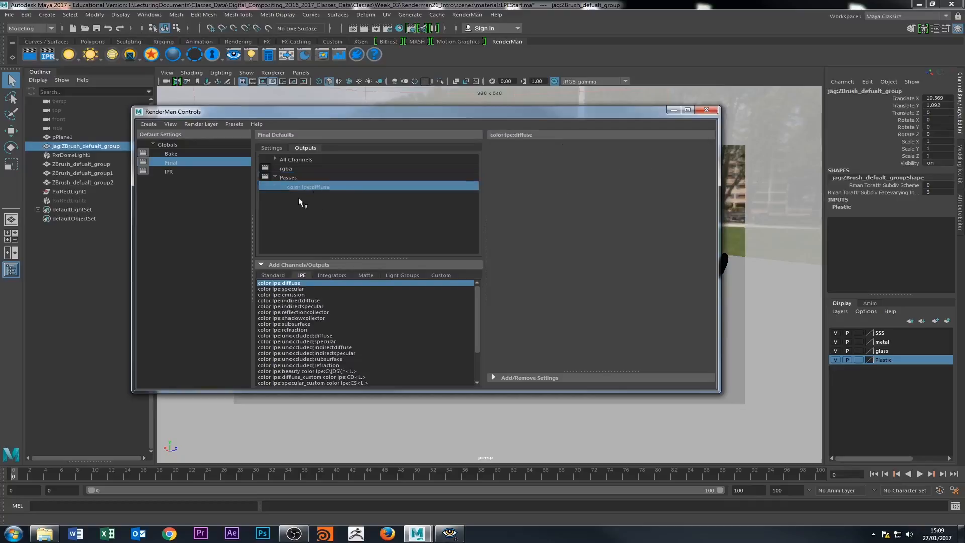
- Minimize the RenderMan Controls, render the scene, and compare the newest lpeTest render with its lpeTest_Passes.exr pass in the image viewer
{"action": "left_click", "coordinate": [673, 109]}
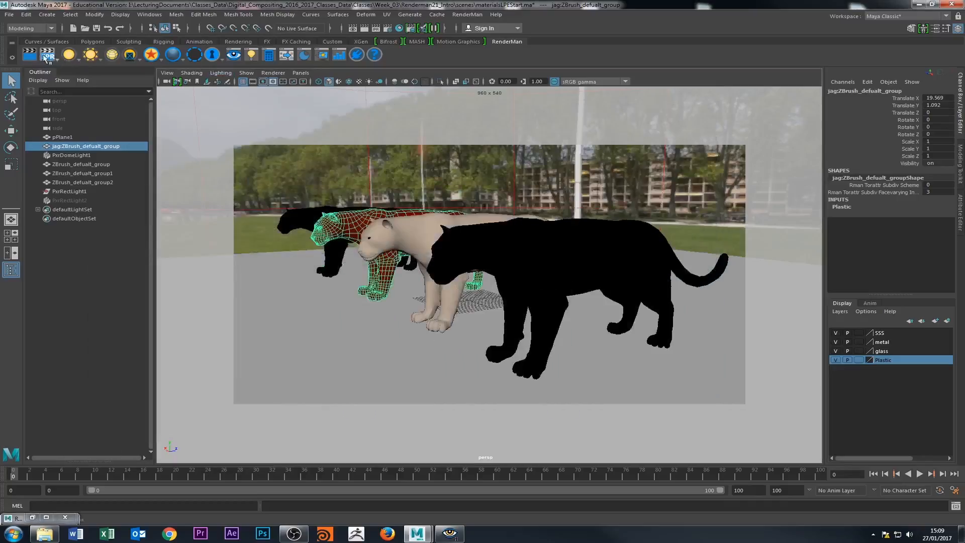
{"action": "left_click", "coordinate": [449, 532]}
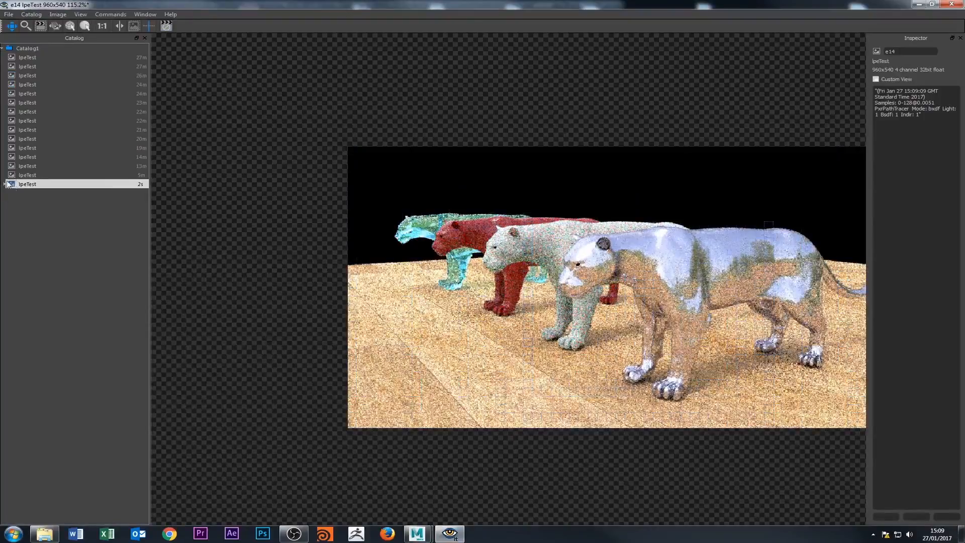
{"action": "left_click", "coordinate": [5, 184]}
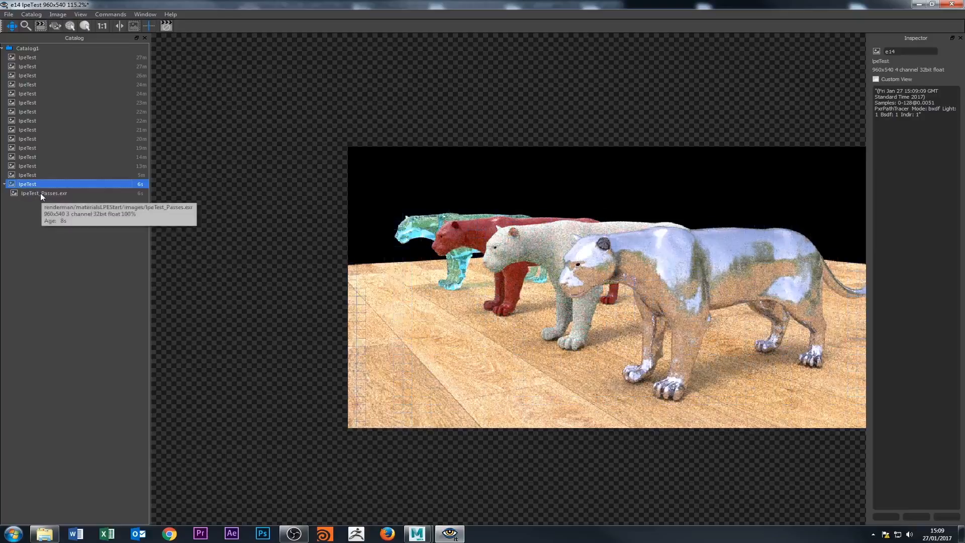
{"action": "left_click", "coordinate": [40, 193]}
{"action": "left_click", "coordinate": [27, 184]}
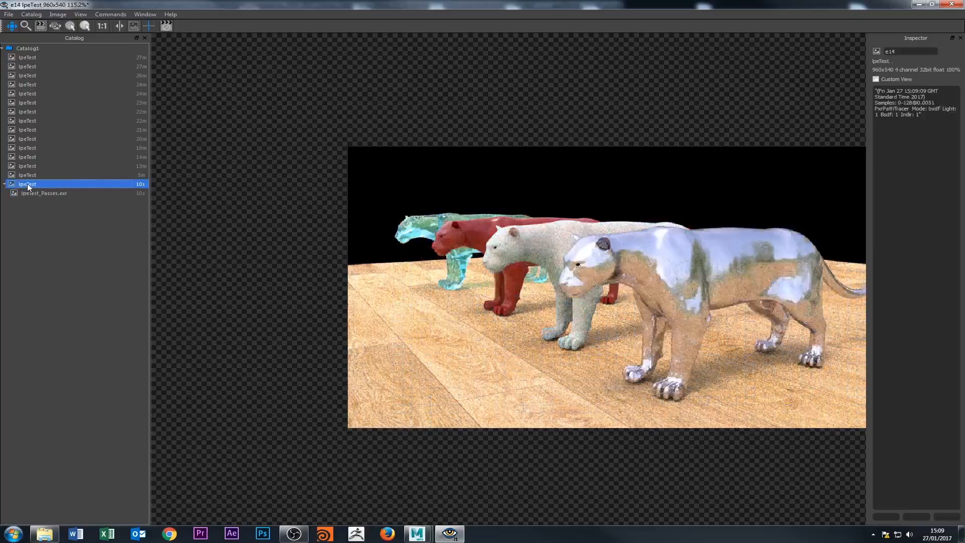
{"action": "left_click", "coordinate": [32, 194]}
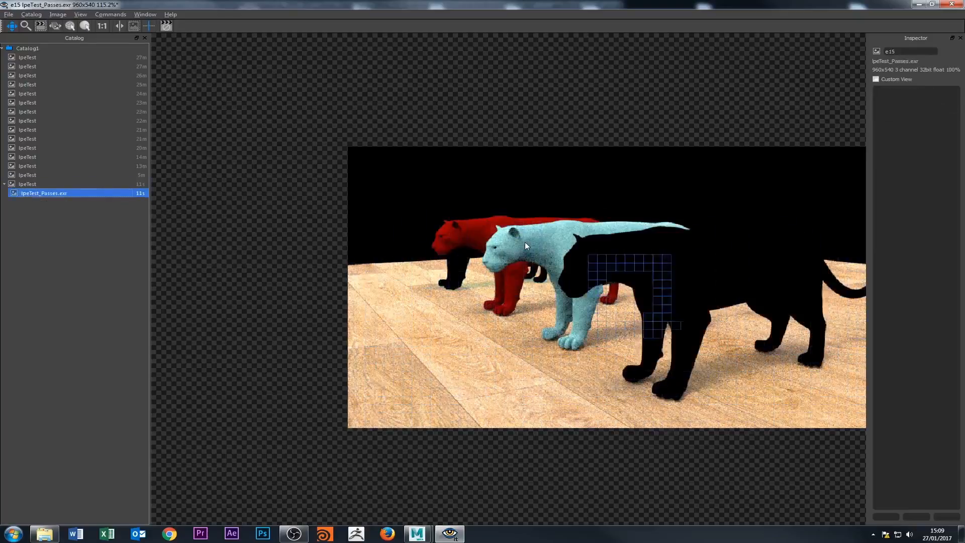
- Examine the cats and wooden floor in the lpeTest_Passes.exr diffuse pass, both close up and as a whole
{"action": "scroll", "coordinate": [525, 243], "scroll_direction": "down", "scroll_amount": 2}
{"action": "scroll", "coordinate": [510, 260], "scroll_direction": "up", "scroll_amount": 2}
{"action": "left_click_drag", "start_coordinate": [518, 258], "coordinate": [357, 280]}
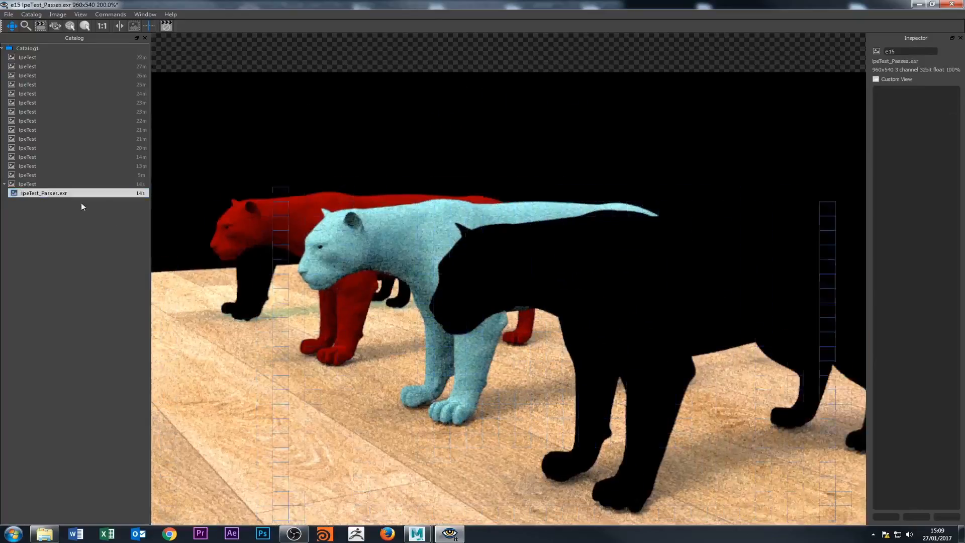
{"action": "scroll", "coordinate": [572, 283], "scroll_direction": "down", "scroll_amount": 2}
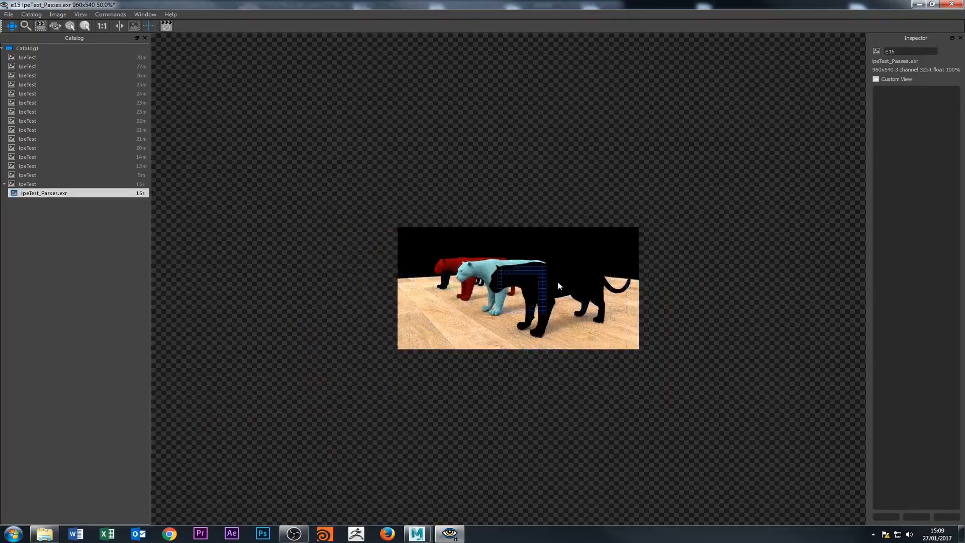
{"action": "scroll", "coordinate": [600, 282], "scroll_direction": "up", "scroll_amount": 2}
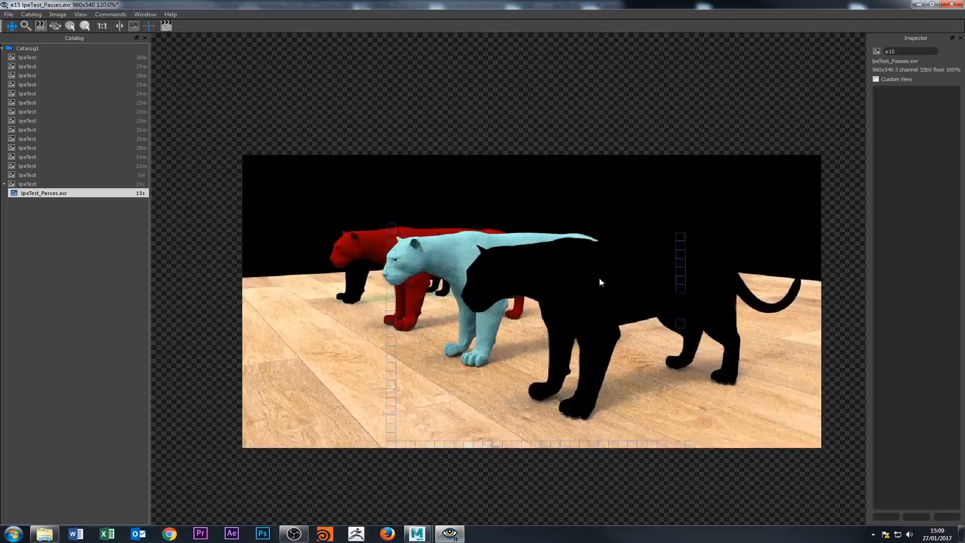
{"action": "scroll", "coordinate": [573, 282], "scroll_direction": "up", "scroll_amount": 2}
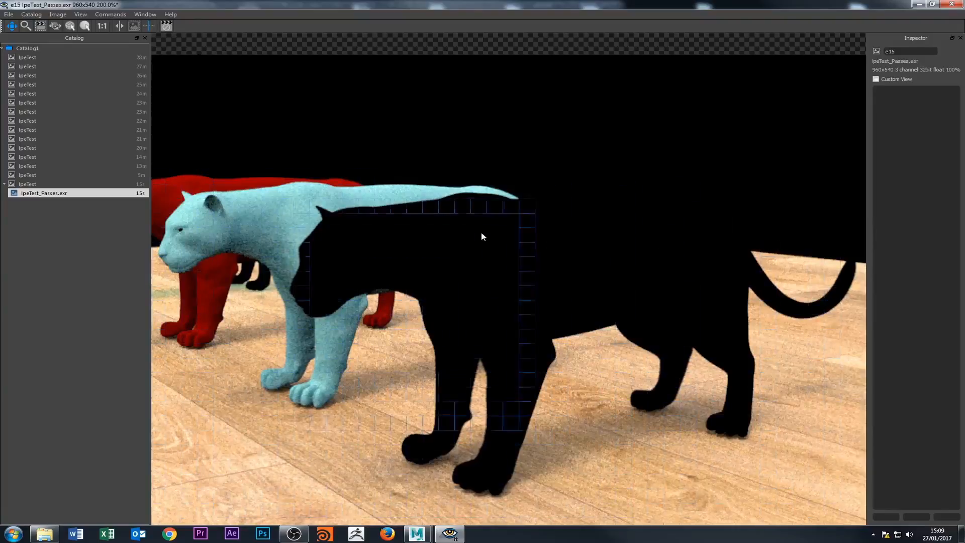
{"action": "scroll", "coordinate": [482, 236], "scroll_direction": "down", "scroll_amount": 1}
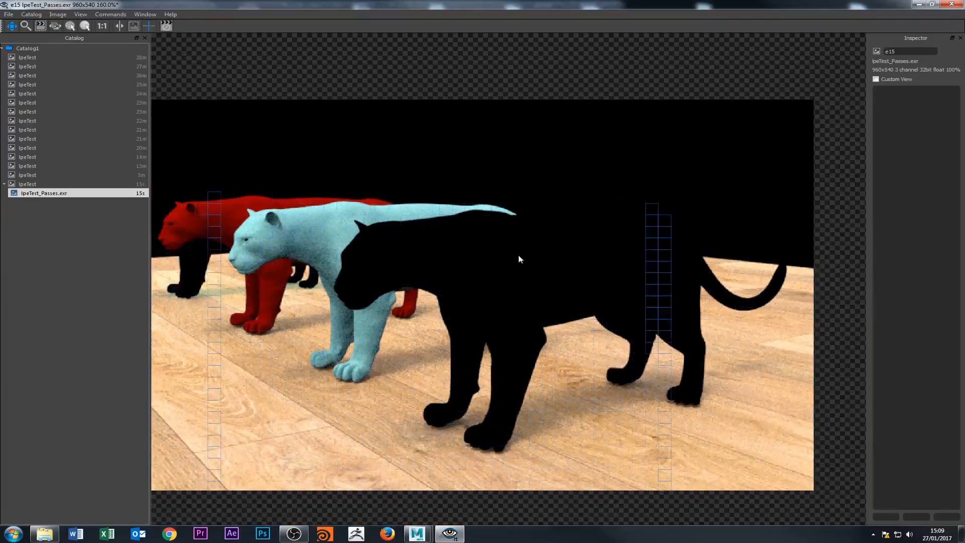
{"action": "left_click_drag", "start_coordinate": [453, 296], "coordinate": [611, 316]}
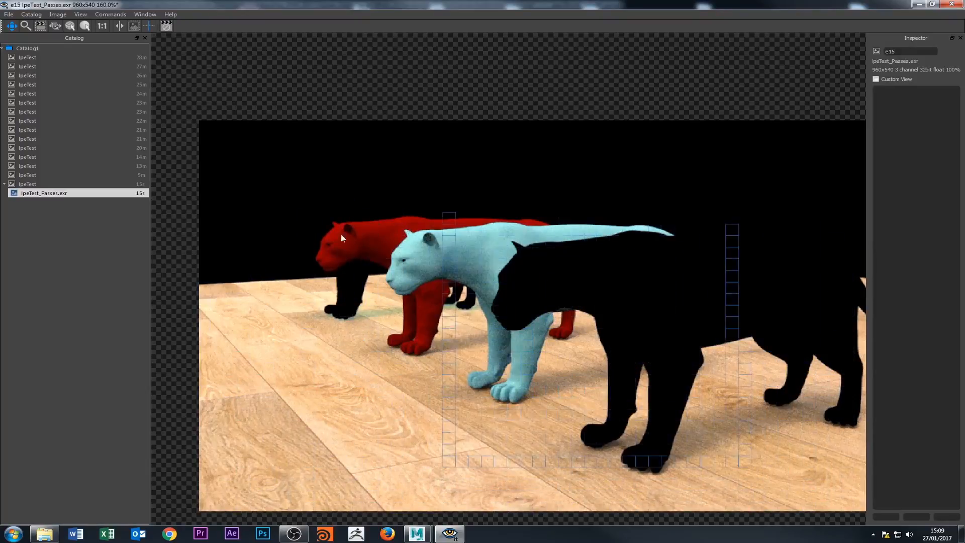
{"action": "scroll", "coordinate": [406, 390], "scroll_direction": "down", "scroll_amount": 2}
{"action": "left_click_drag", "start_coordinate": [406, 390], "coordinate": [413, 330]}
{"action": "scroll", "coordinate": [425, 335], "scroll_direction": "up", "scroll_amount": 6}
{"action": "scroll", "coordinate": [426, 334], "scroll_direction": "down", "scroll_amount": 3}
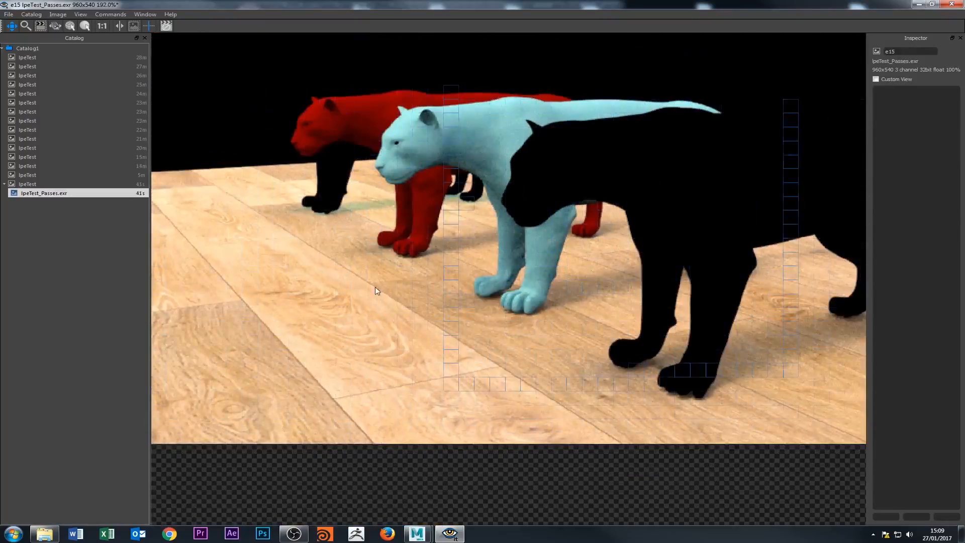
{"action": "scroll", "coordinate": [443, 251], "scroll_direction": "down", "scroll_amount": 3}
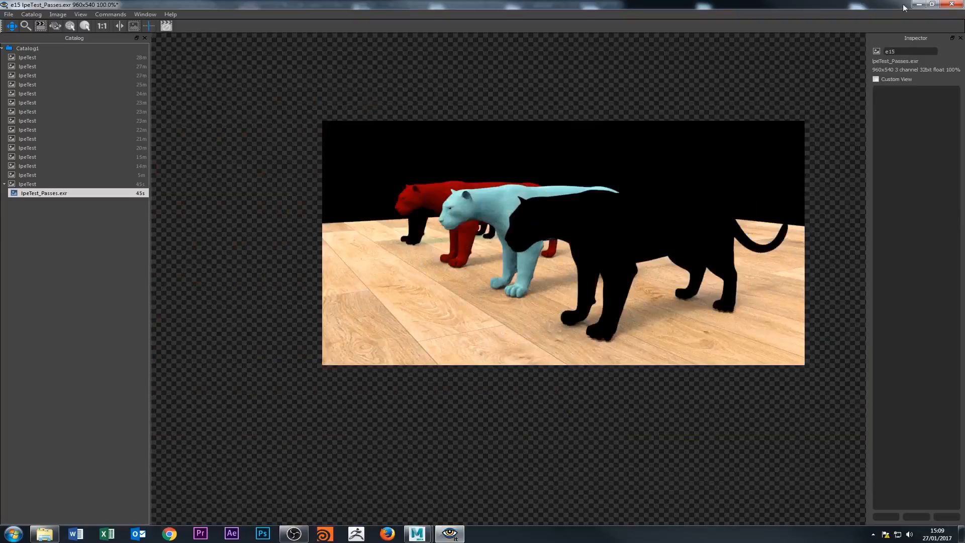
- Return to Maya, show the metalFinal material attributes of the front cat and lower its diffuse Gain to 0
{"action": "left_click", "coordinate": [918, 4]}
{"action": "left_click", "coordinate": [563, 270]}
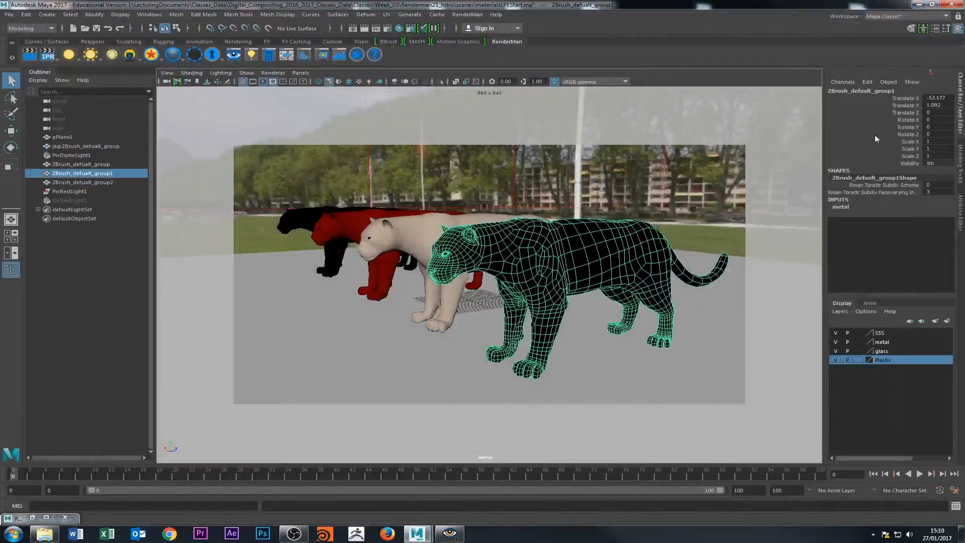
{"action": "left_click", "coordinate": [960, 203]}
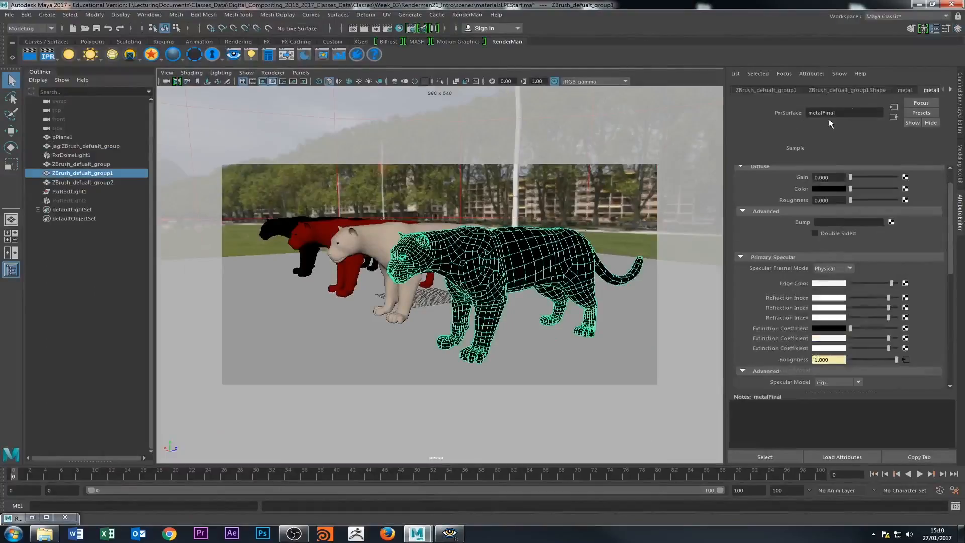
{"action": "scroll", "coordinate": [806, 199], "scroll_direction": "up", "scroll_amount": 1}
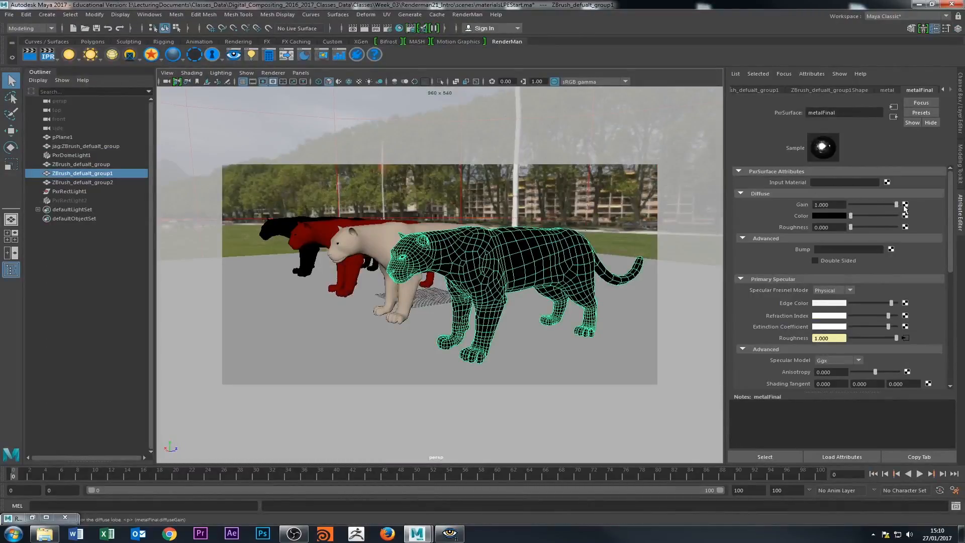
{"action": "left_click_drag", "start_coordinate": [889, 204], "coordinate": [817, 213]}
- Check the front cat in the rendered diffuse pass, return to Maya and compare the subsurface cat's sssFinal material with the render
{"action": "left_click", "coordinate": [449, 533]}
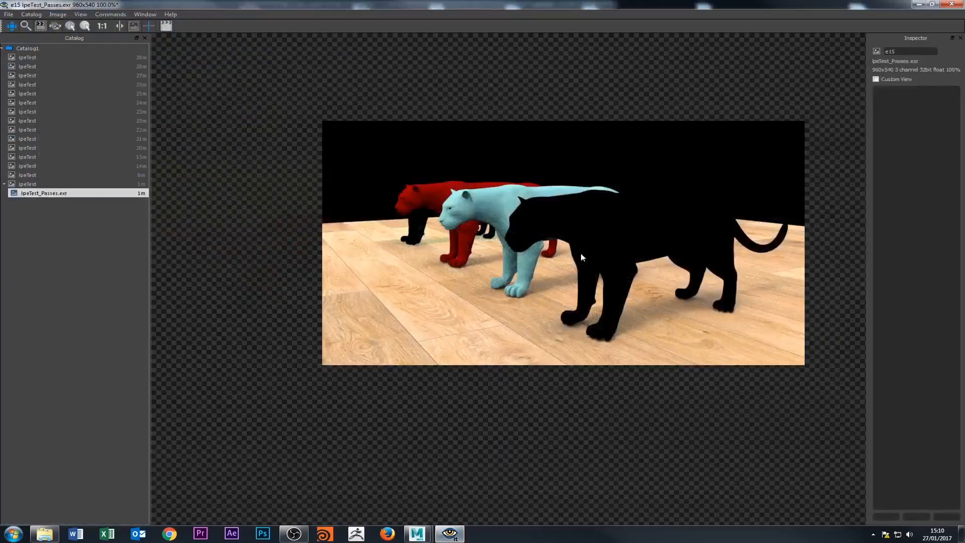
{"action": "left_click", "coordinate": [918, 4]}
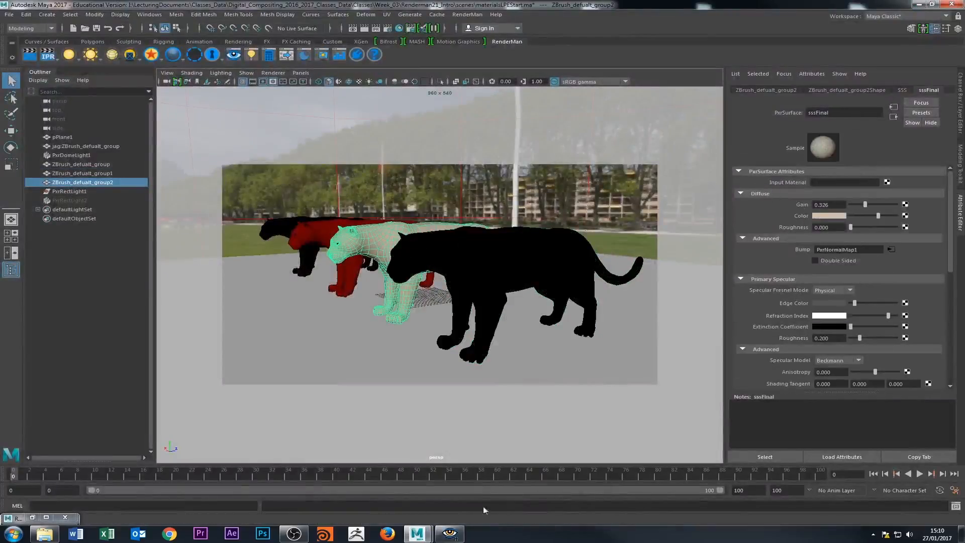
{"action": "left_click", "coordinate": [454, 536]}
{"action": "left_click", "coordinate": [456, 536]}
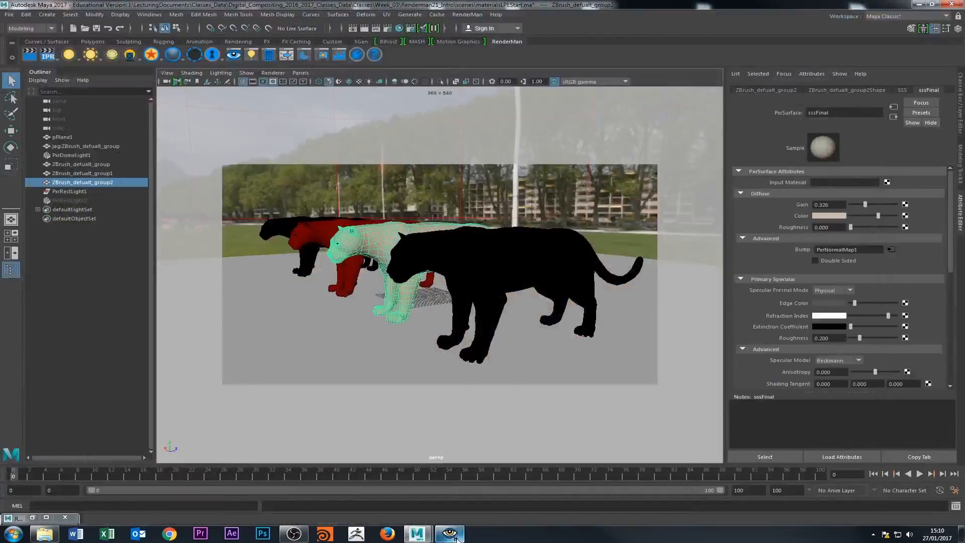
{"action": "left_click", "coordinate": [456, 536]}
{"action": "left_click", "coordinate": [456, 536]}
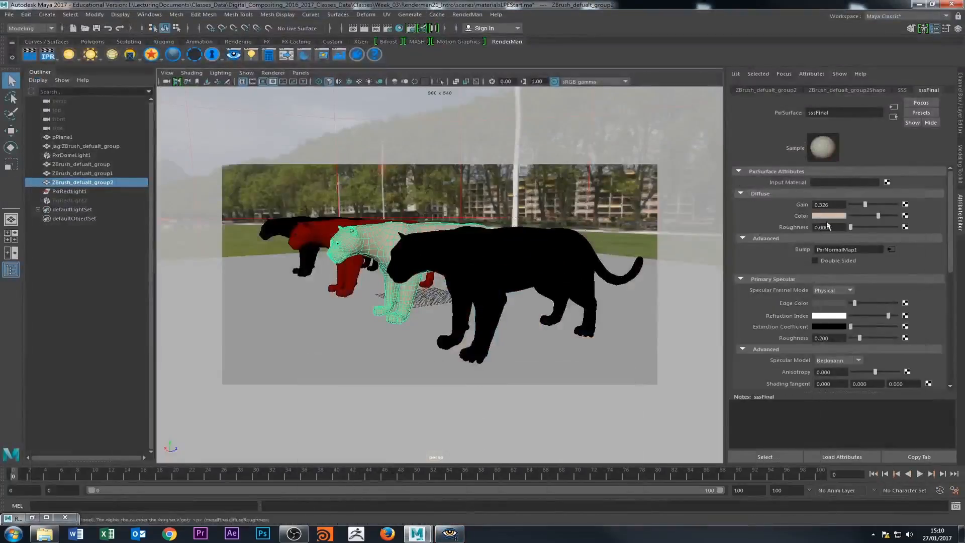
- Review the sssFinal material's diffuse, specular and Single Scatter attributes
{"action": "scroll", "coordinate": [826, 226], "scroll_direction": "down", "scroll_amount": 5}
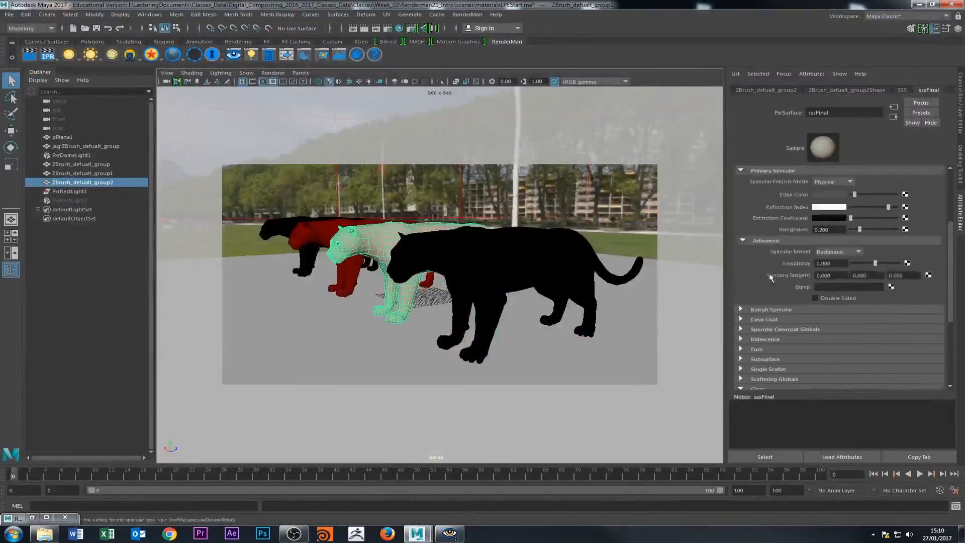
{"action": "scroll", "coordinate": [770, 276], "scroll_direction": "up", "scroll_amount": 2}
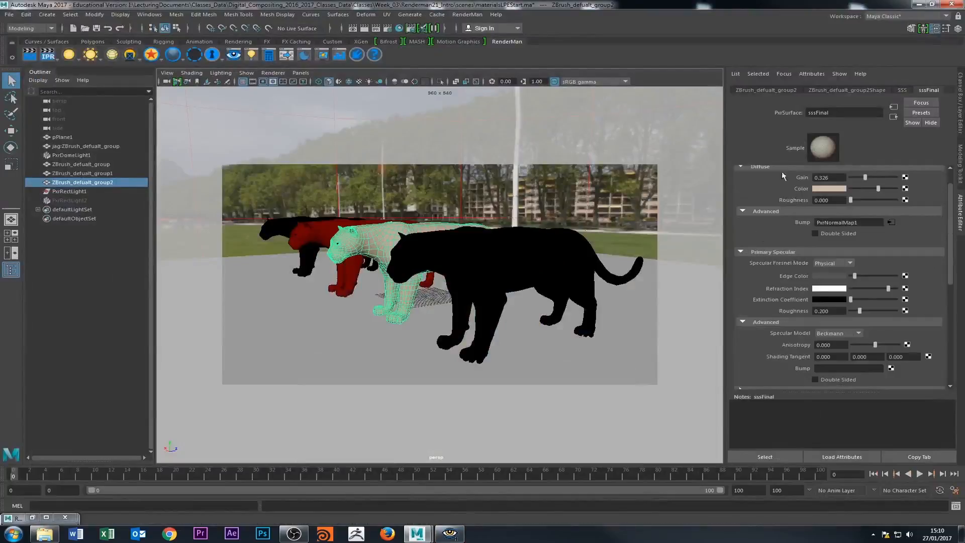
{"action": "scroll", "coordinate": [788, 201], "scroll_direction": "down", "scroll_amount": 3}
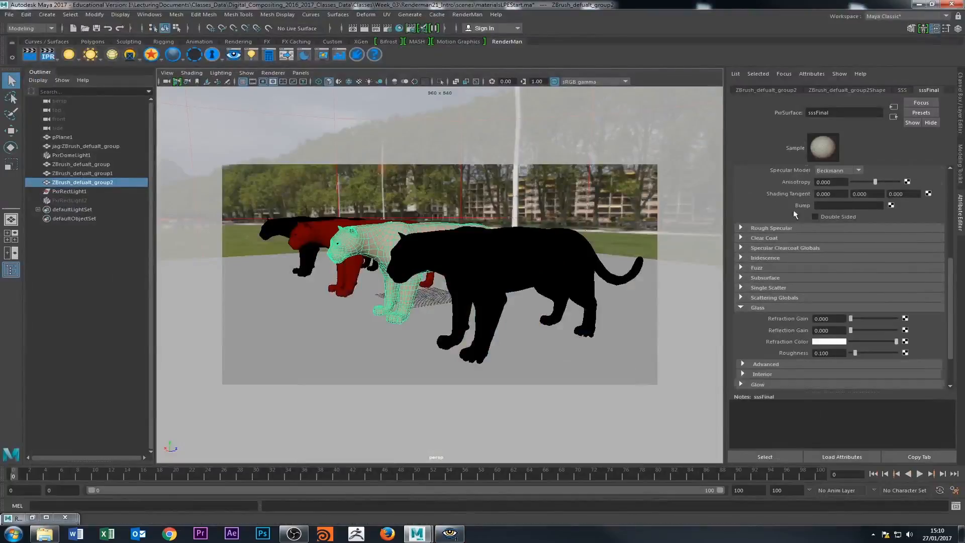
{"action": "left_click", "coordinate": [743, 287]}
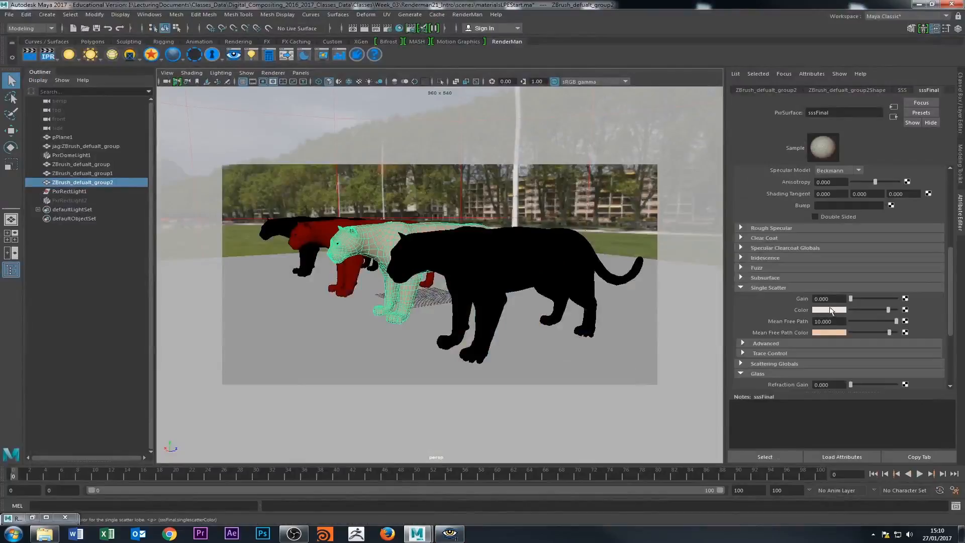
{"action": "left_click", "coordinate": [752, 288]}
{"action": "scroll", "coordinate": [773, 241], "scroll_direction": "up", "scroll_amount": 2}
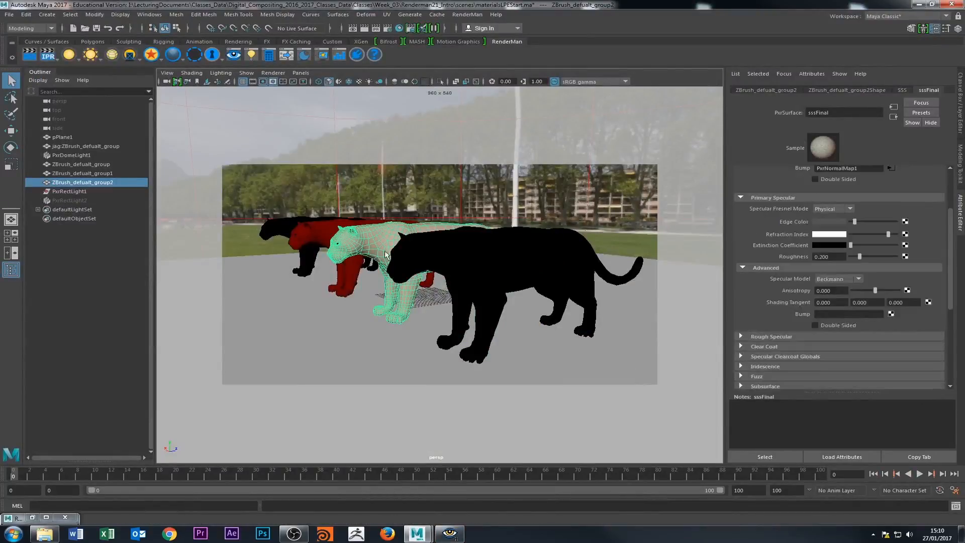
- Reselect the subsurface cat, check its color in the diffuse pass and return to the Diffuse attributes of sssFinal
{"action": "left_click", "coordinate": [385, 200]}
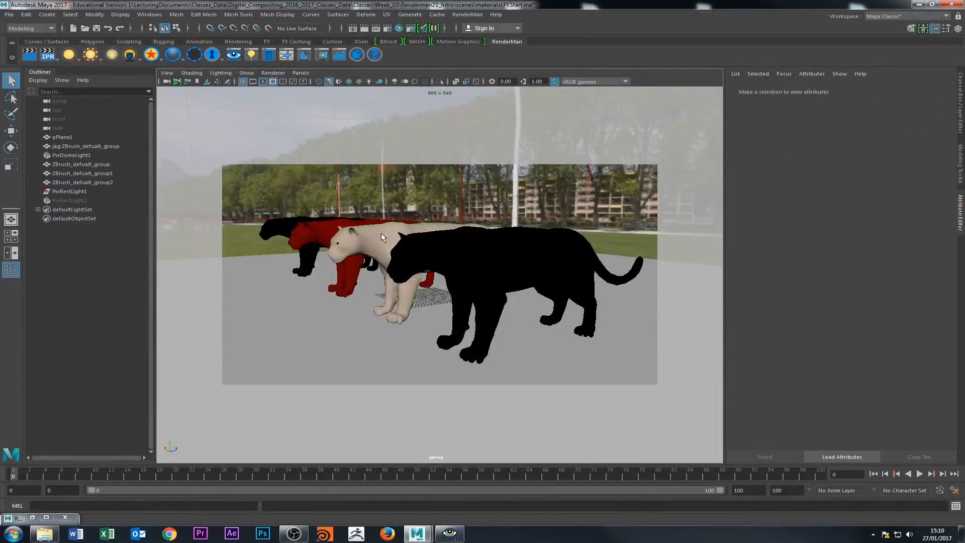
{"action": "left_click", "coordinate": [380, 233]}
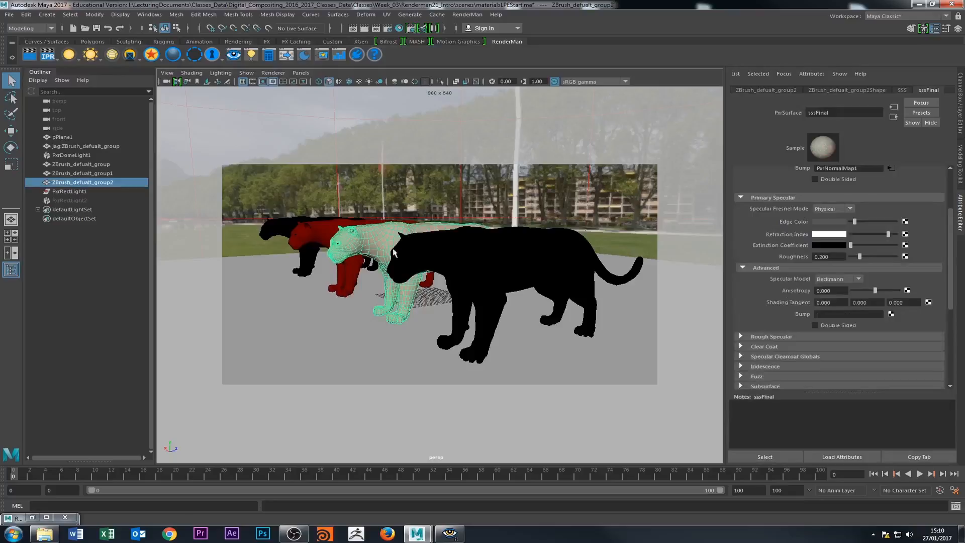
{"action": "left_click", "coordinate": [449, 534]}
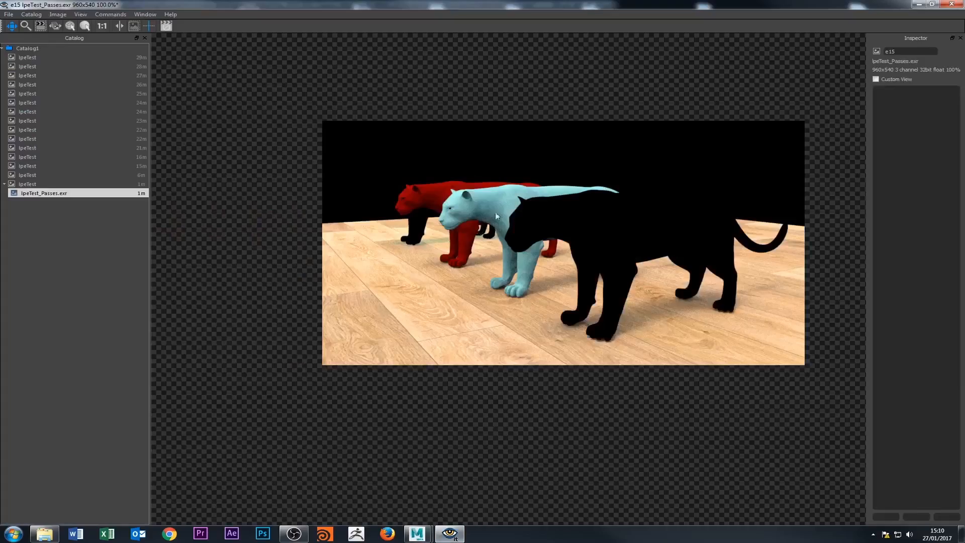
{"action": "left_click", "coordinate": [932, 6]}
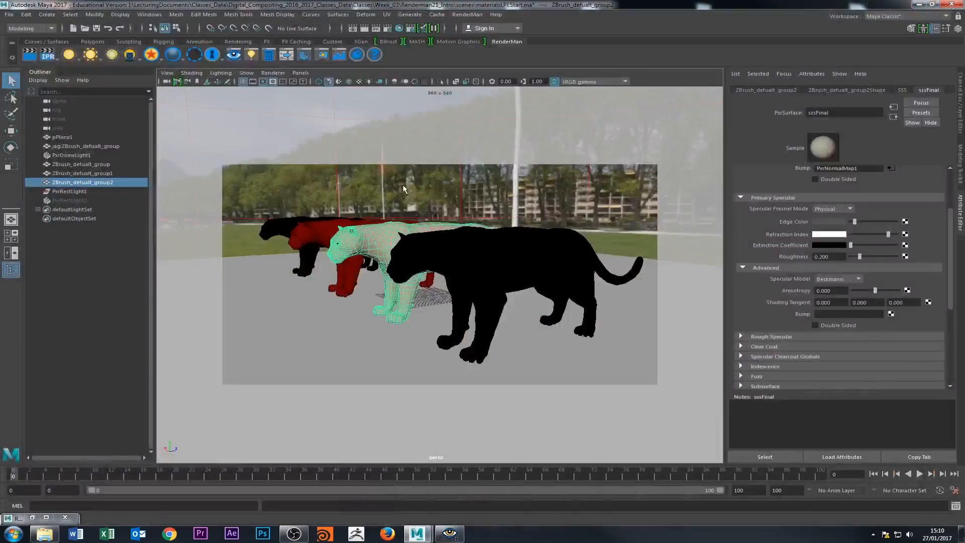
{"action": "scroll", "coordinate": [854, 221], "scroll_direction": "up", "scroll_amount": 5}
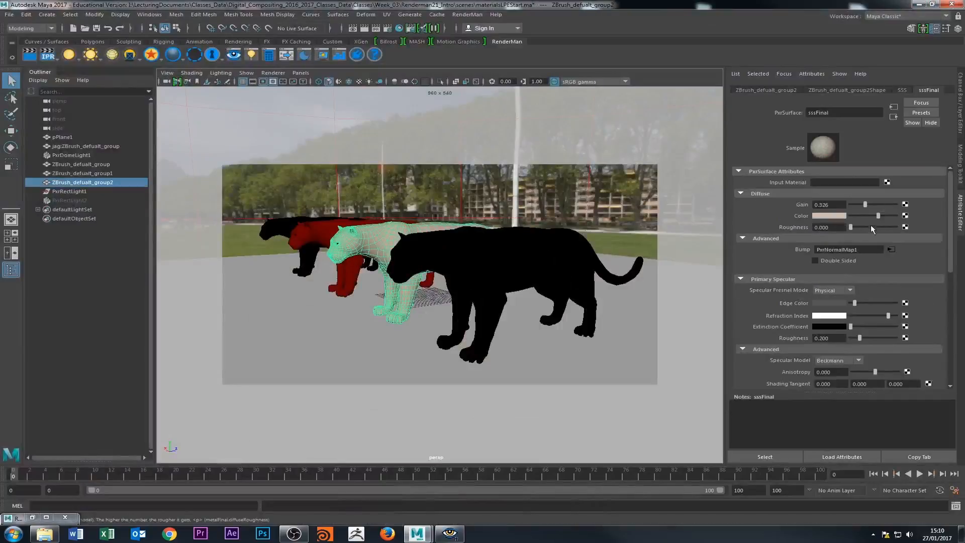
- Set the sssFinal material's diffuse Gain to 0, check the existing diffuse pass and render the scene again from Maya
{"action": "left_click_drag", "start_coordinate": [854, 206], "coordinate": [822, 218]}
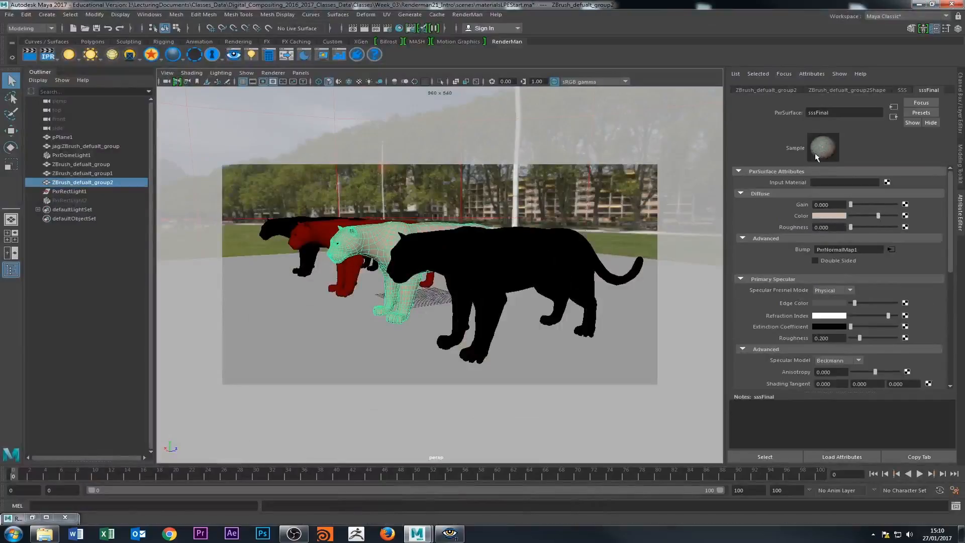
{"action": "left_click", "coordinate": [449, 533]}
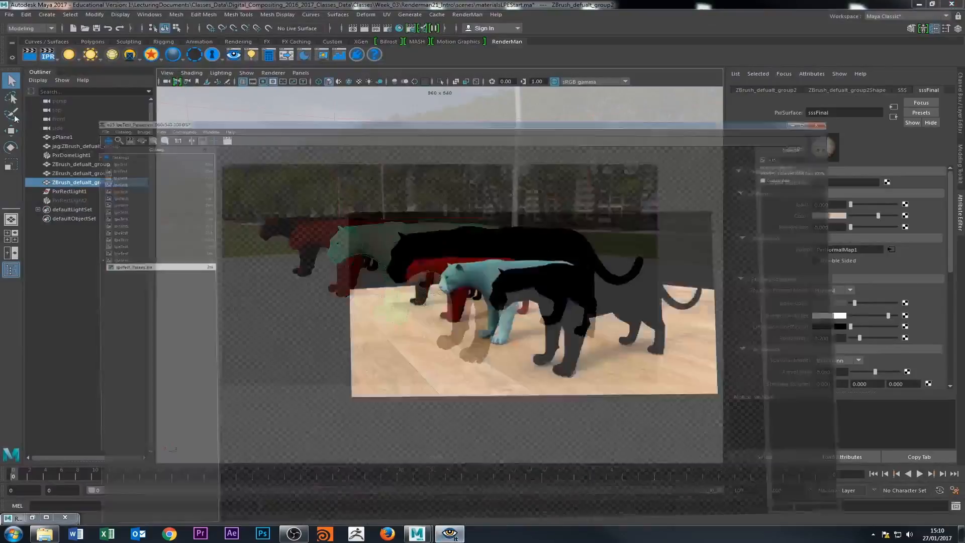
{"action": "left_click", "coordinate": [918, 4]}
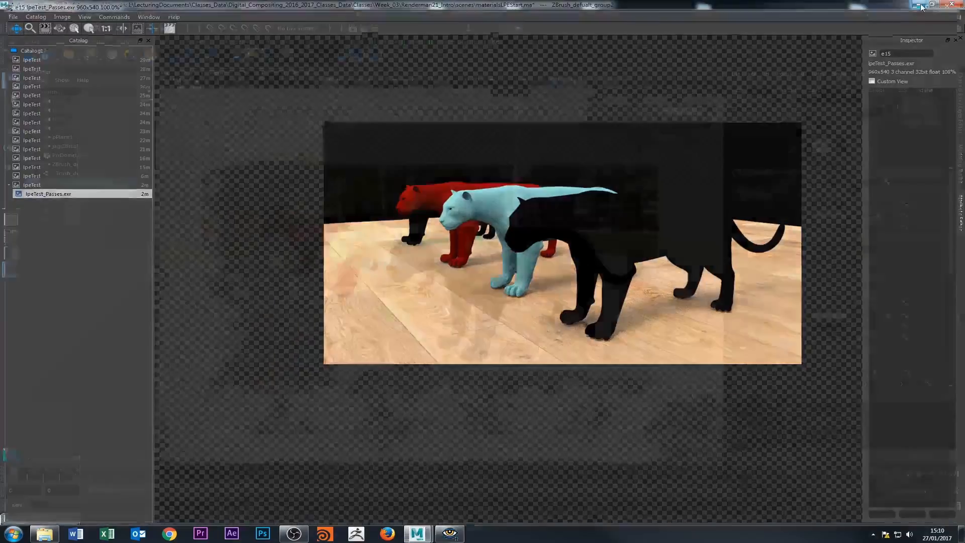
{"action": "left_click", "coordinate": [29, 55]}
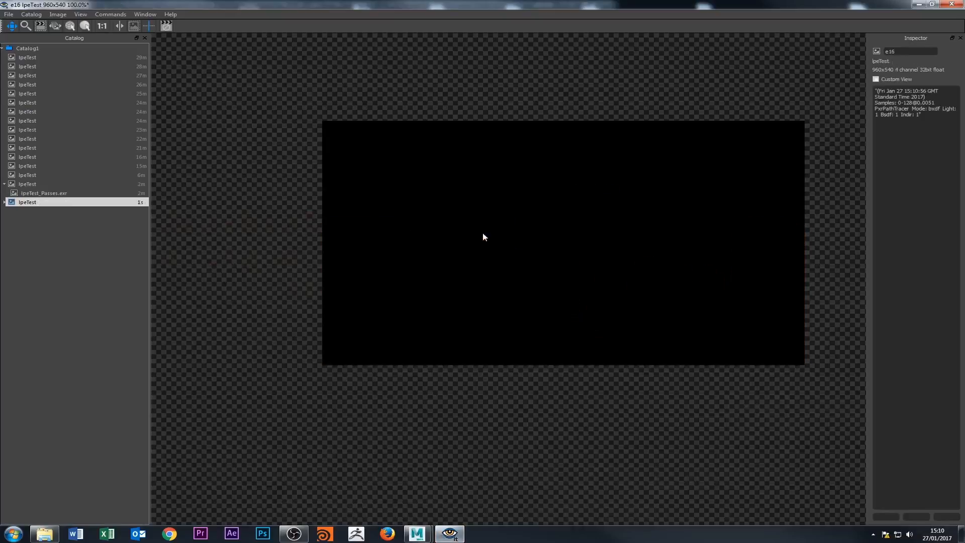
- Compare the new beauty render with the previous one and inspect the subsurface cat in the new diffuse pass
{"action": "left_click", "coordinate": [6, 202]}
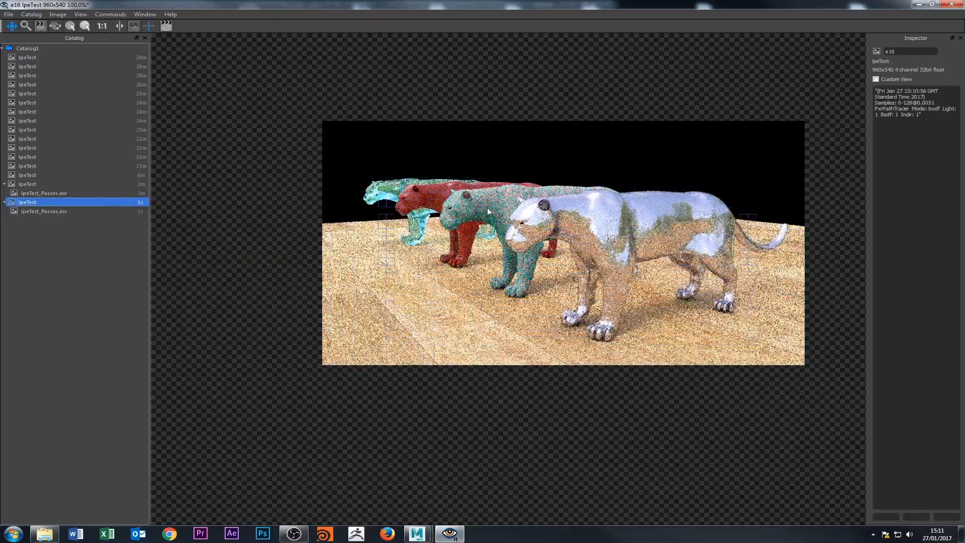
{"action": "left_click", "coordinate": [33, 184]}
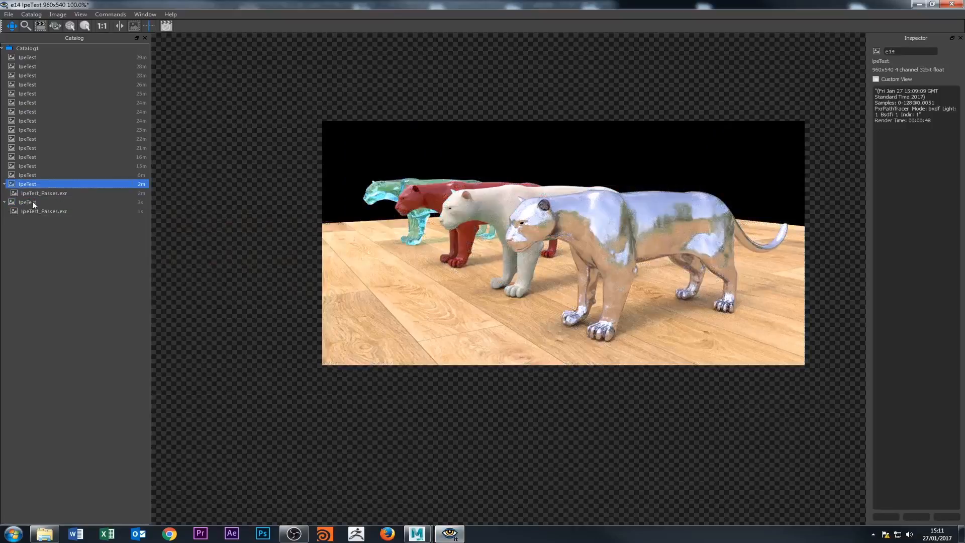
{"action": "left_click", "coordinate": [32, 201]}
{"action": "left_click", "coordinate": [45, 211]}
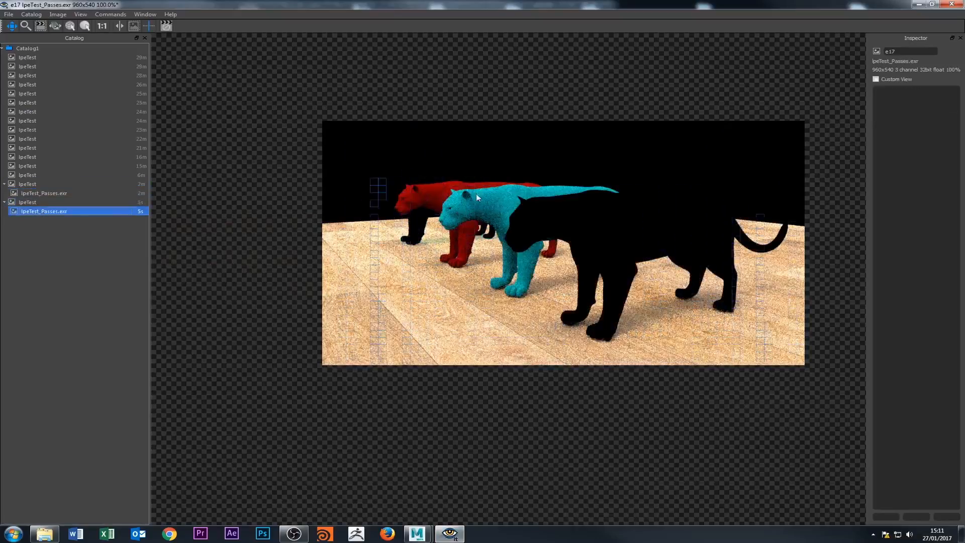
{"action": "left_click", "coordinate": [547, 229]}
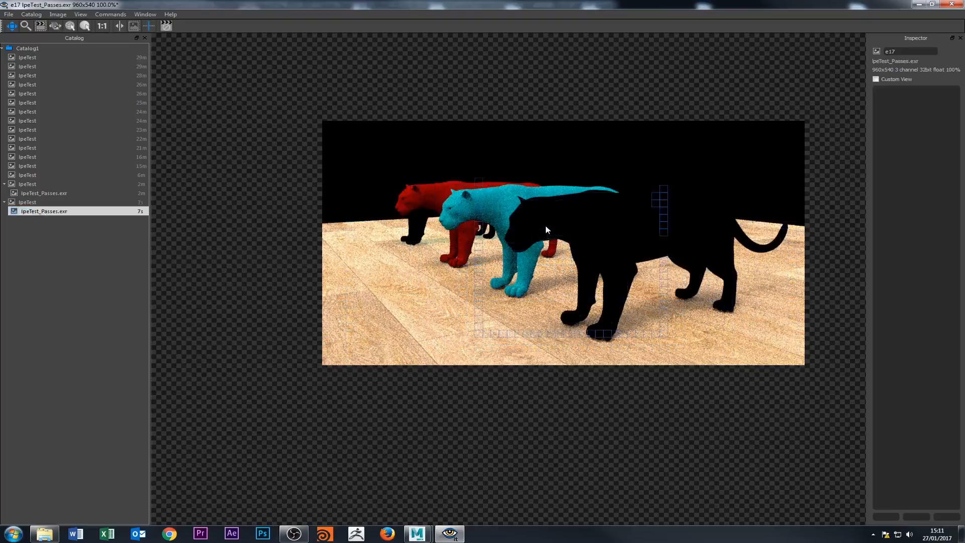
- Return to Maya, set the sssFinal diffuse Gain to about 0.539 and review the front cat's metalFinal specular attributes
{"action": "left_click", "coordinate": [918, 5]}
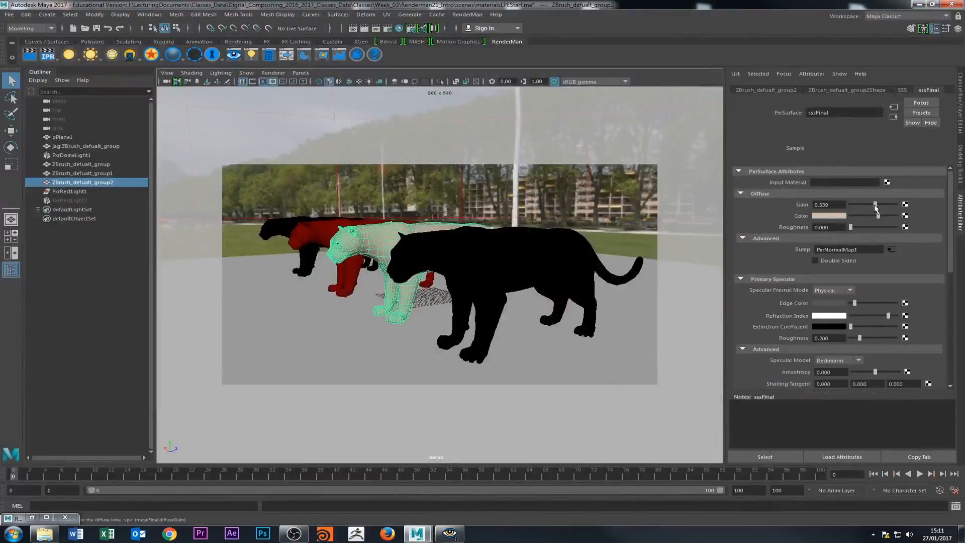
{"action": "scroll", "coordinate": [795, 269], "scroll_direction": "down", "scroll_amount": 3}
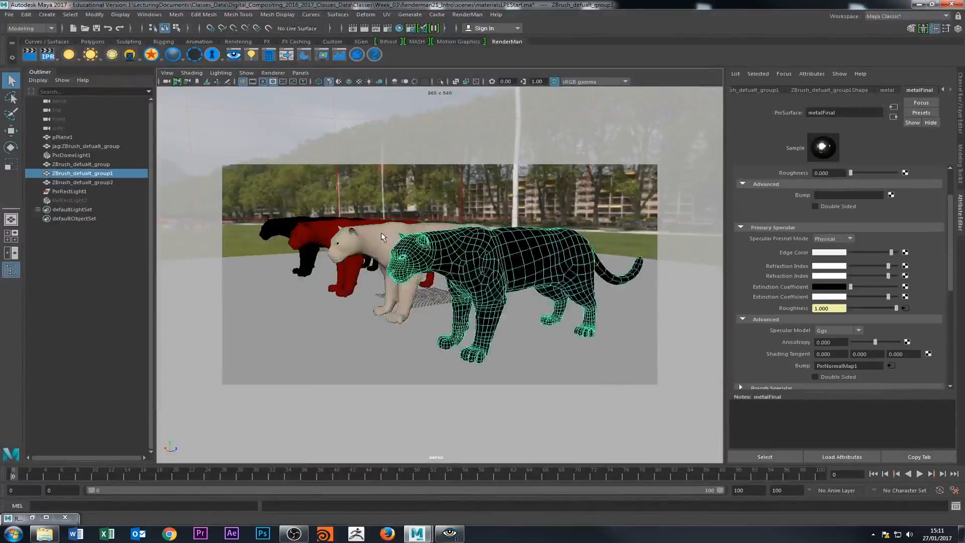
{"action": "scroll", "coordinate": [821, 190], "scroll_direction": "up", "scroll_amount": 3}
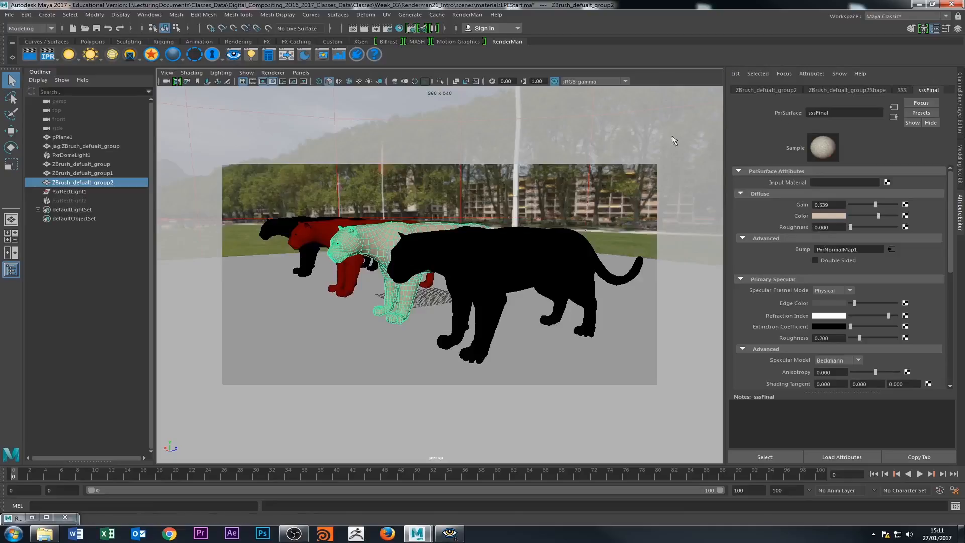
- Review the plasticFinal Diffuse attributes of the red cat and the tintedGlassFinal Glass attributes, comparing them with the other cats' materials
{"action": "left_click", "coordinate": [312, 232]}
{"action": "left_click", "coordinate": [320, 221]}
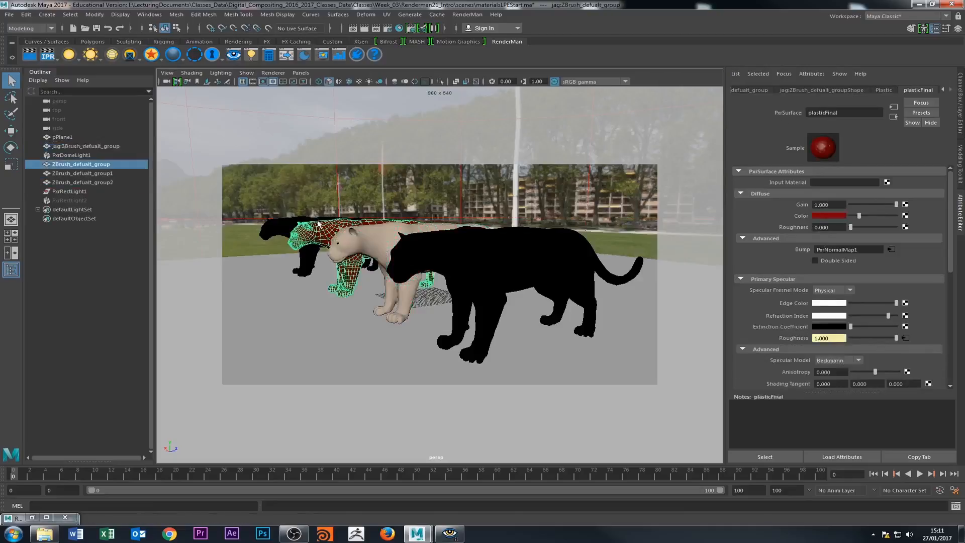
{"action": "left_click", "coordinate": [322, 232]}
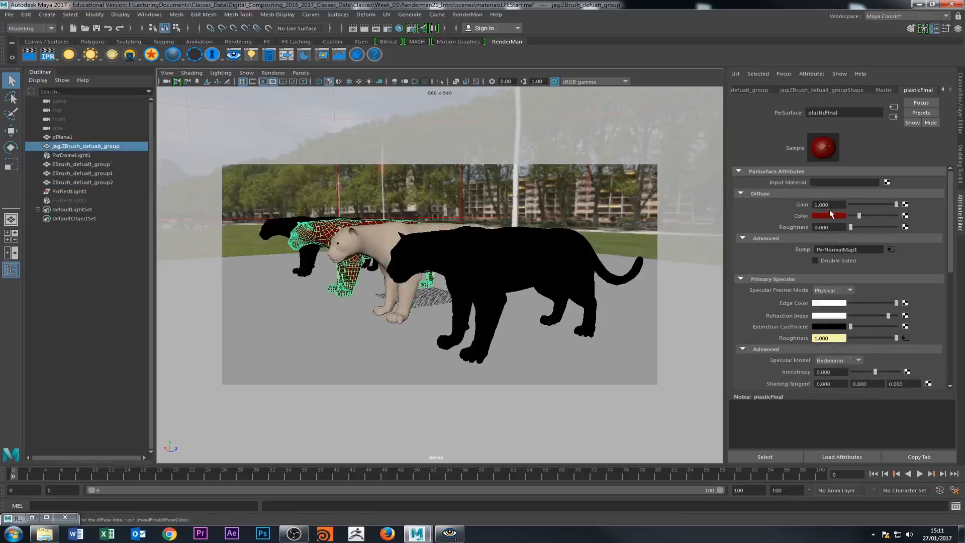
{"action": "left_click", "coordinate": [268, 234]}
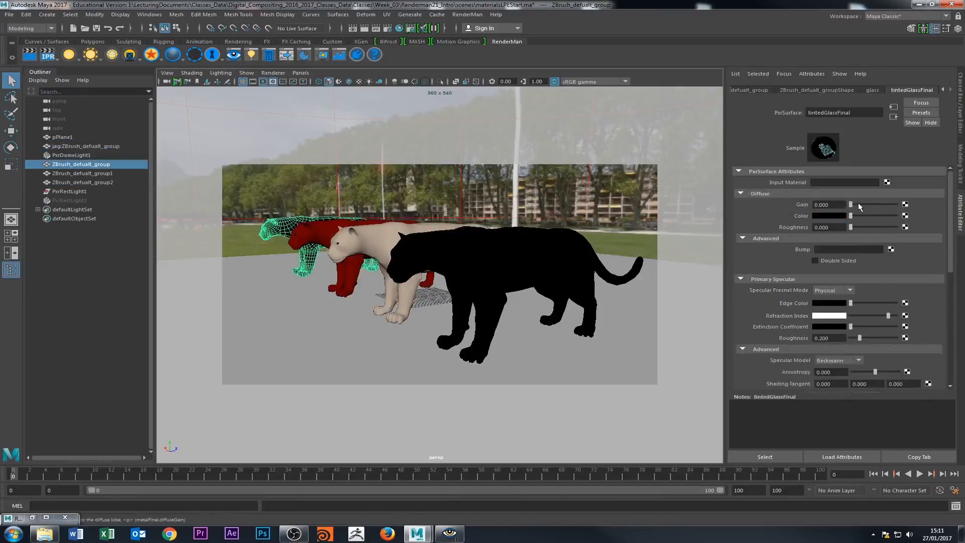
{"action": "scroll", "coordinate": [777, 270], "scroll_direction": "down", "scroll_amount": 10}
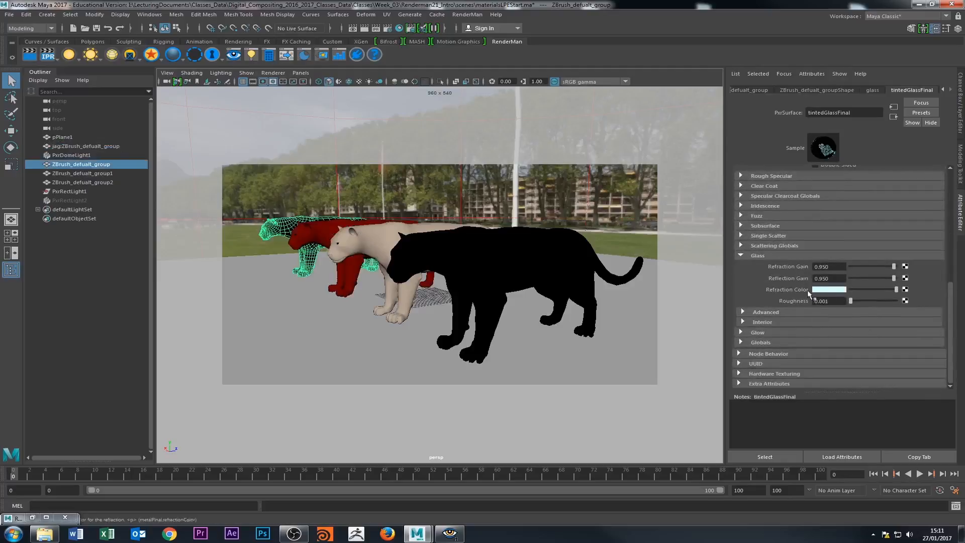
{"action": "left_click", "coordinate": [272, 232]}
{"action": "left_click", "coordinate": [313, 224]}
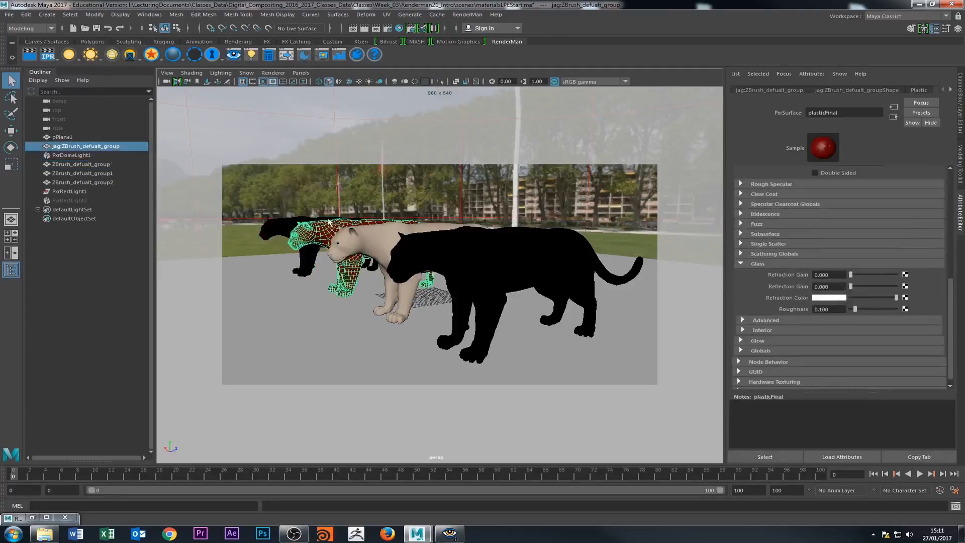
{"action": "left_click", "coordinate": [370, 234]}
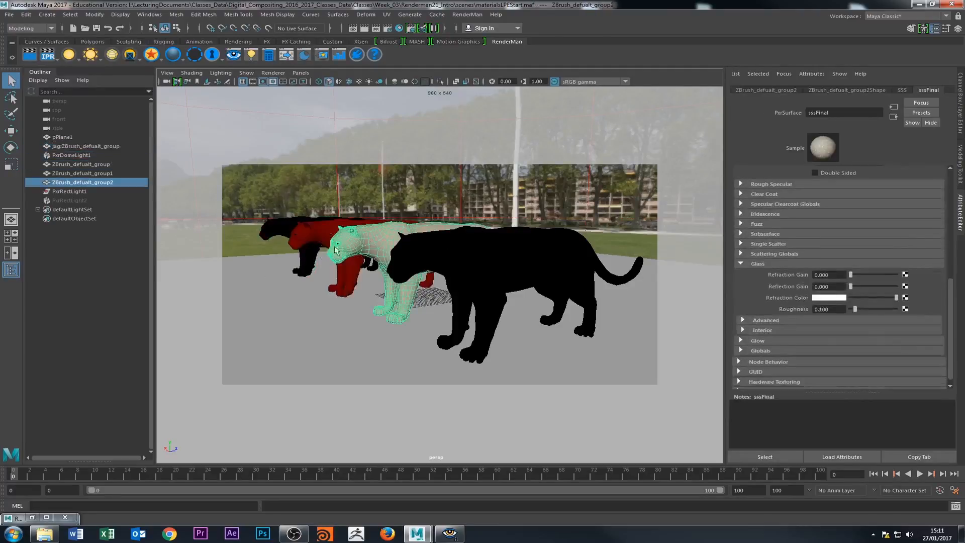
- Select the floor plane and review the Diffuse and Primary Specular attributes of its Oak_Wooden_Floor material
{"action": "left_click", "coordinate": [314, 332]}
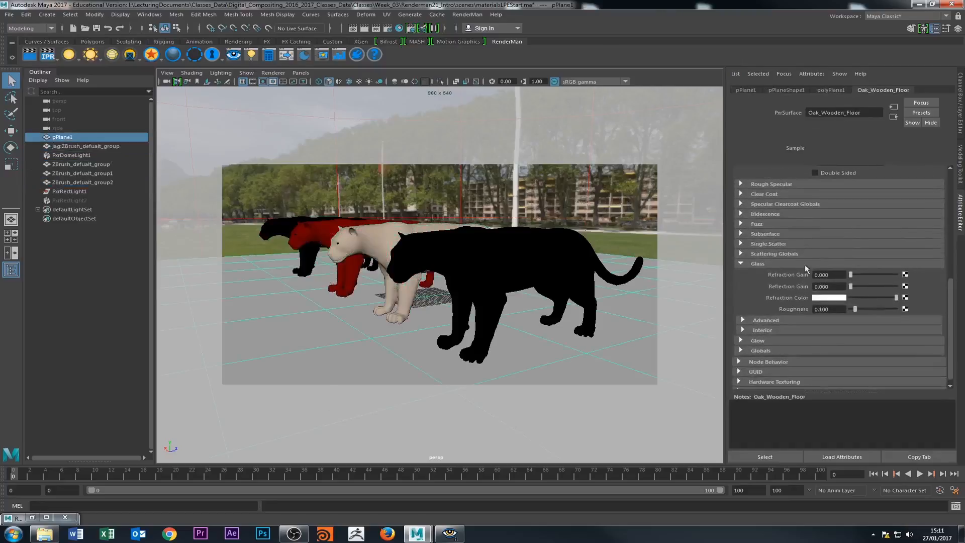
{"action": "scroll", "coordinate": [433, 263], "scroll_direction": "up", "scroll_amount": 3}
{"action": "scroll", "coordinate": [816, 192], "scroll_direction": "up", "scroll_amount": 4}
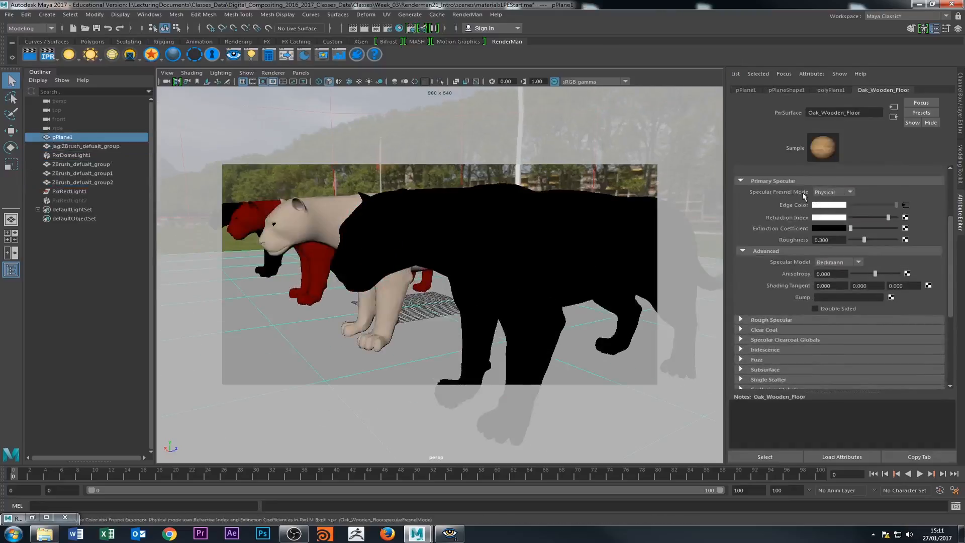
{"action": "scroll", "coordinate": [804, 193], "scroll_direction": "up", "scroll_amount": 3}
{"action": "left_click", "coordinate": [315, 333]}
{"action": "scroll", "coordinate": [389, 314], "scroll_direction": "down", "scroll_amount": 3}
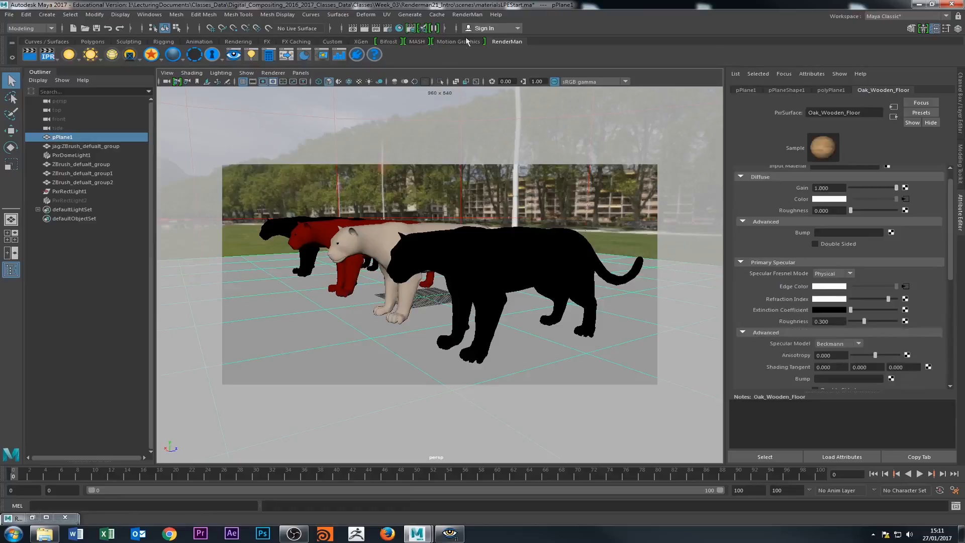
- Open the Advanced RenderMan Controls and enlarge the window to show more of the available LPE channels
{"action": "left_click", "coordinate": [467, 15]}
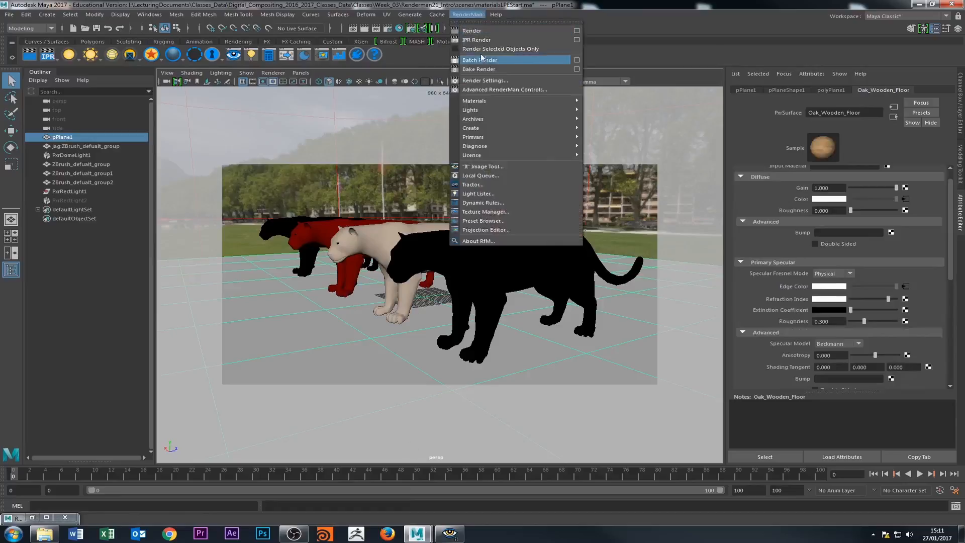
{"action": "left_click", "coordinate": [508, 89]}
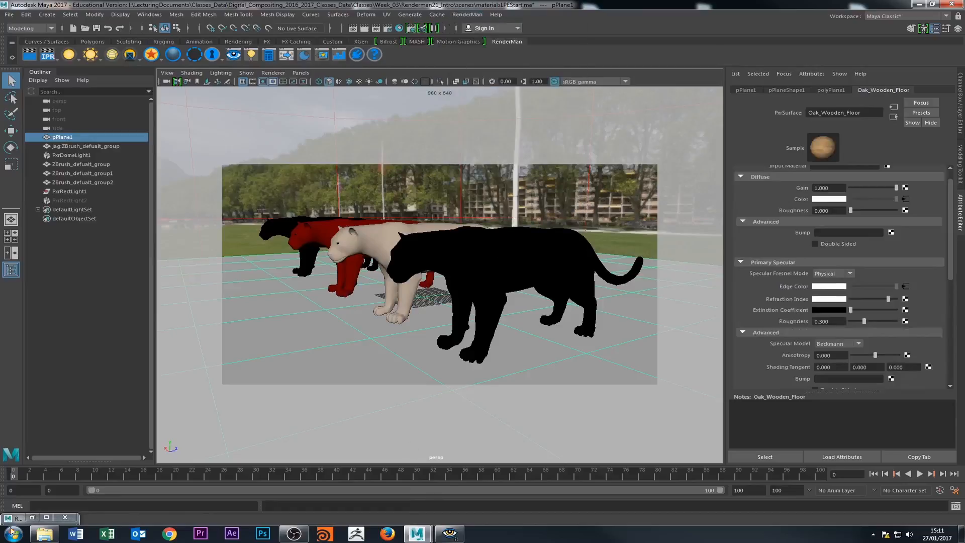
{"action": "left_click", "coordinate": [32, 517]}
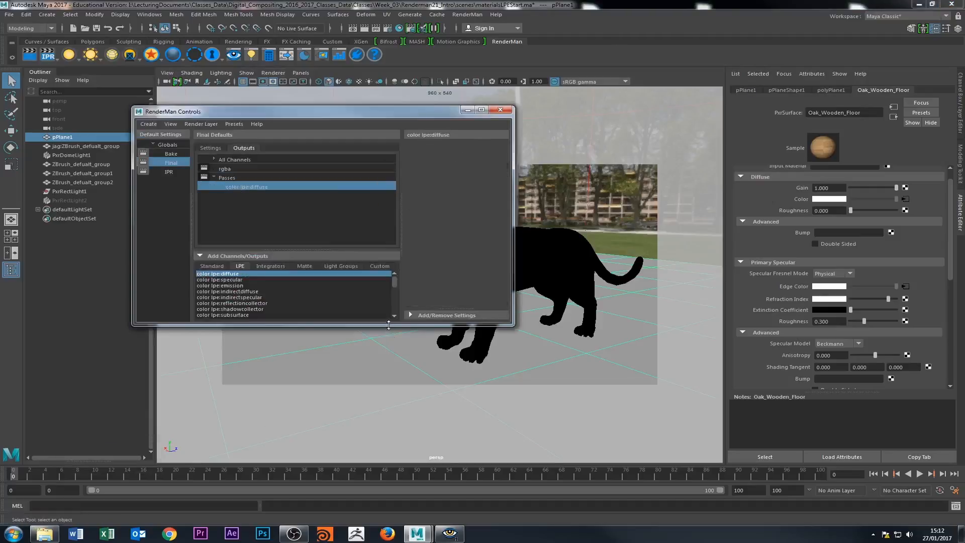
{"action": "left_click_drag", "start_coordinate": [388, 324], "coordinate": [388, 429]}
- Add the color lpe:specular channel to the Passes output alongside lpe:diffuse
{"action": "left_click", "coordinate": [224, 179]}
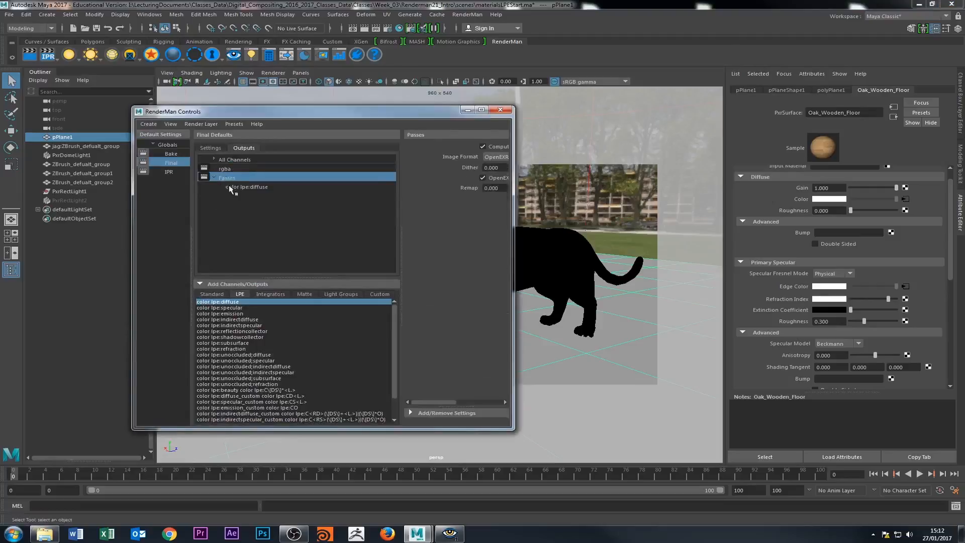
{"action": "left_click", "coordinate": [232, 309]}
{"action": "right_click", "coordinate": [240, 309]}
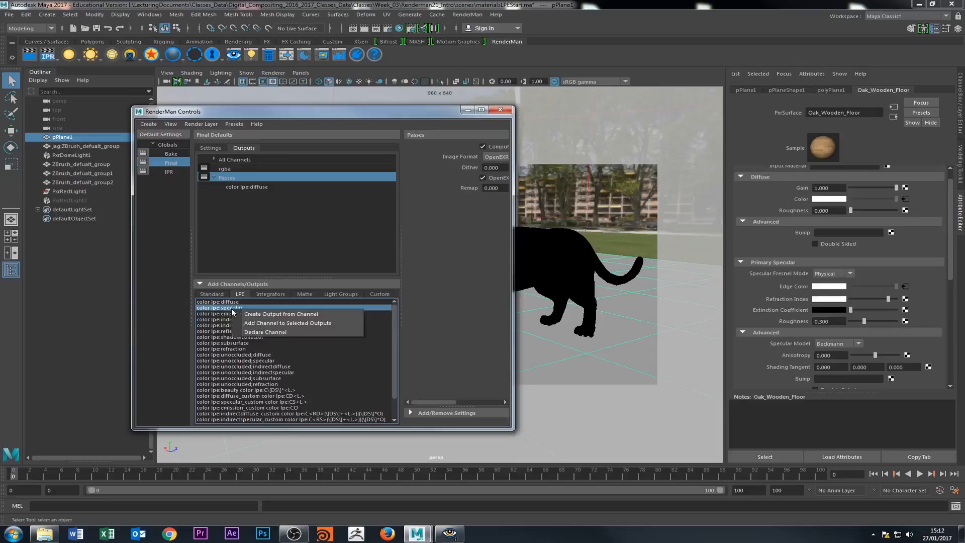
{"action": "left_click", "coordinate": [279, 324]}
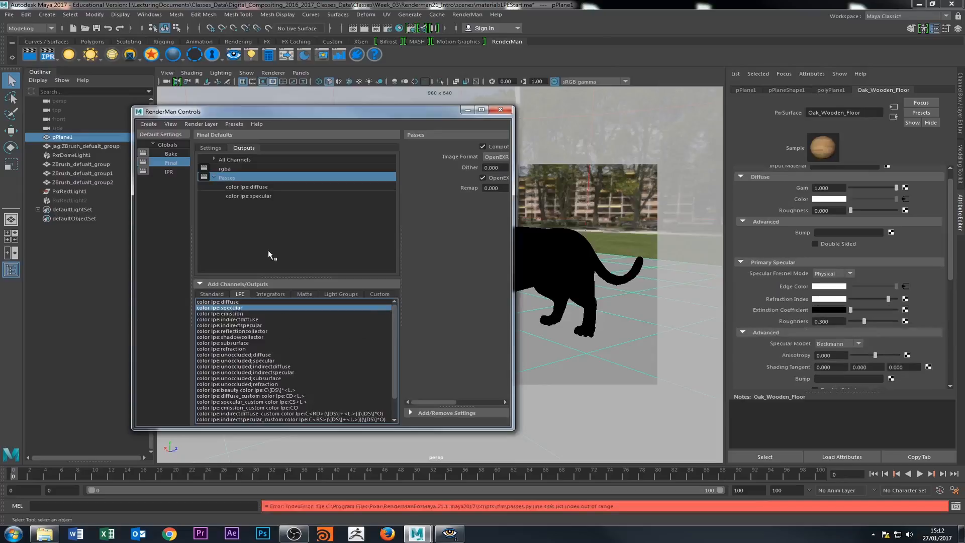
{"action": "left_click", "coordinate": [252, 214]}
{"action": "left_click", "coordinate": [256, 196]}
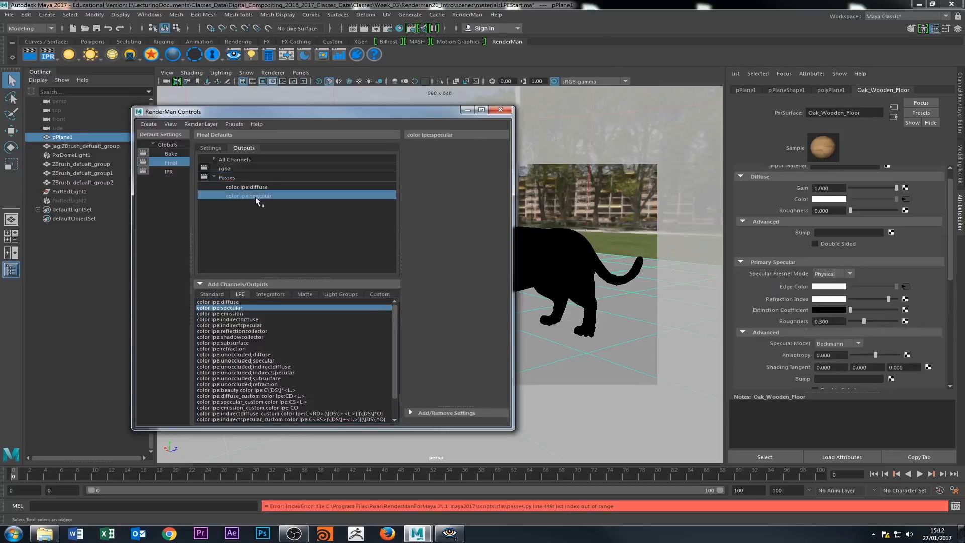
{"action": "left_click", "coordinate": [225, 179]}
- Render the scene and view its lpe_diffuse and lpe_specular passes in the render catalog
{"action": "left_click", "coordinate": [30, 57]}
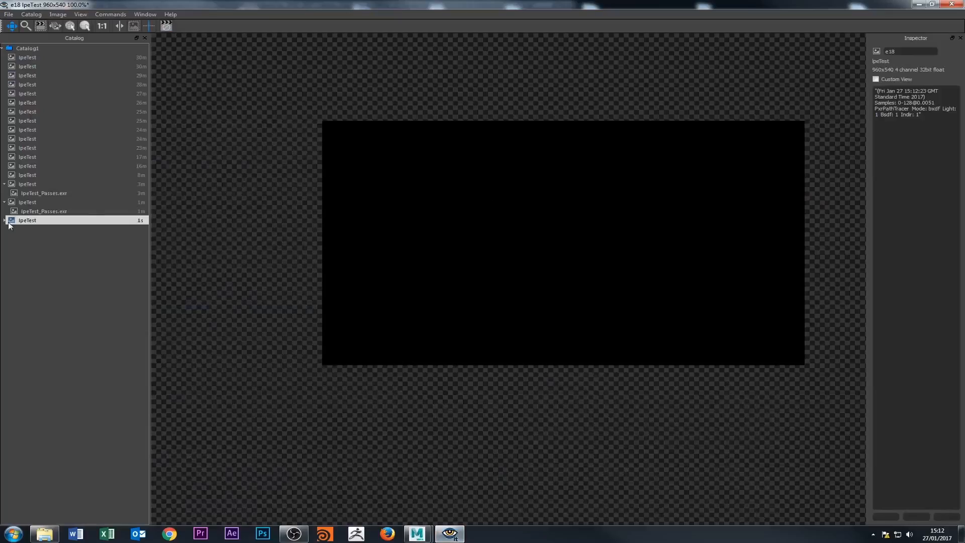
{"action": "left_click", "coordinate": [5, 221]}
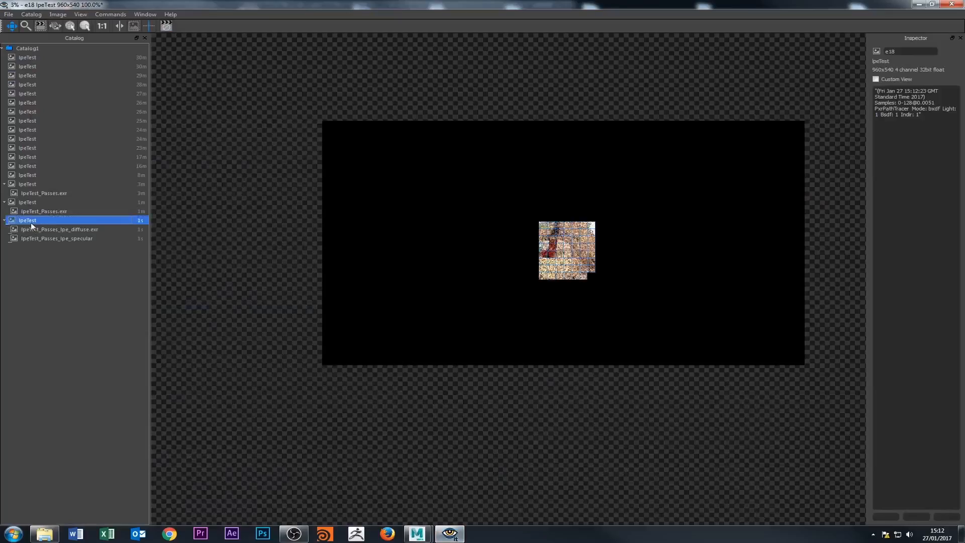
{"action": "left_click", "coordinate": [45, 229]}
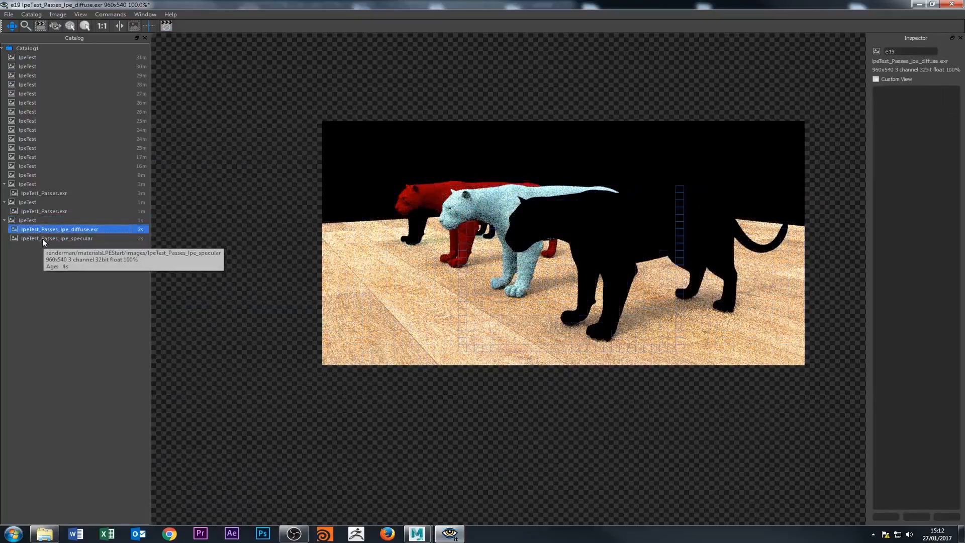
{"action": "left_click", "coordinate": [71, 239]}
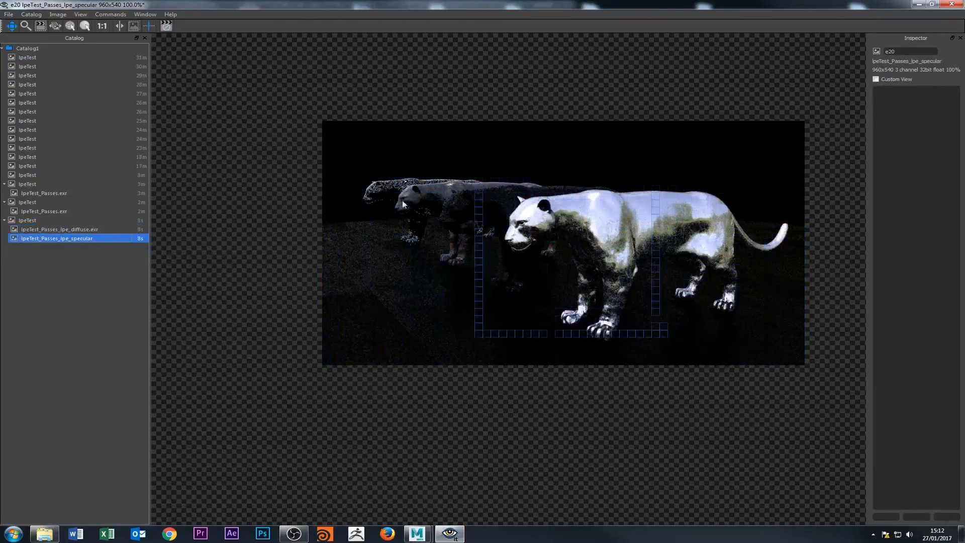
- Examine the cats' reflections up close in the specular pass, return to Maya and minimize the RenderMan Controls window
{"action": "scroll", "coordinate": [502, 241], "scroll_direction": "up", "scroll_amount": 1}
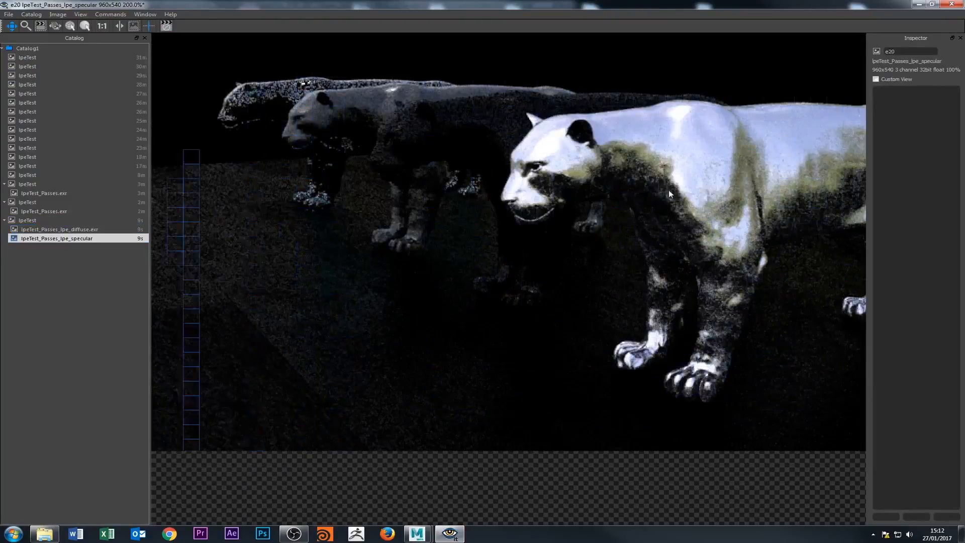
{"action": "left_click_drag", "start_coordinate": [429, 216], "coordinate": [446, 284]}
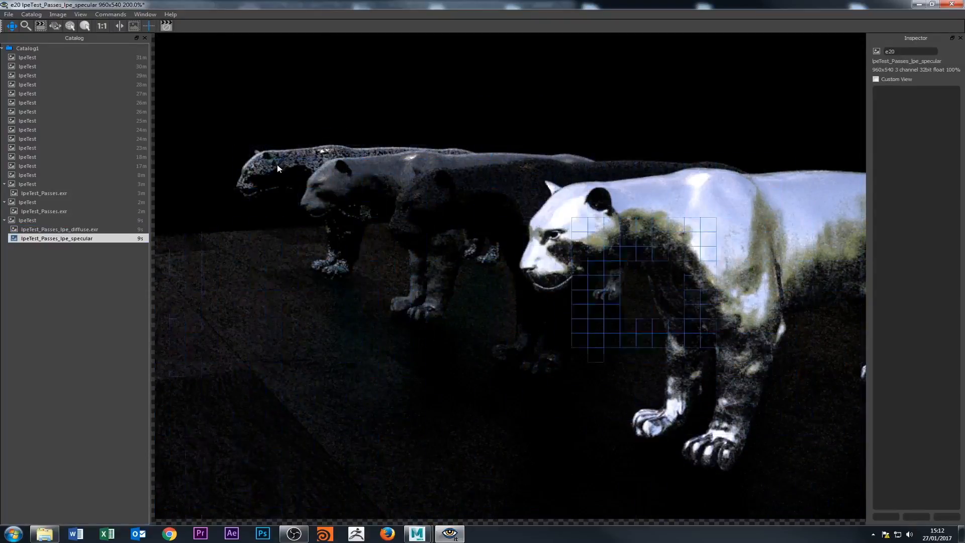
{"action": "scroll", "coordinate": [330, 327], "scroll_direction": "down", "scroll_amount": 3}
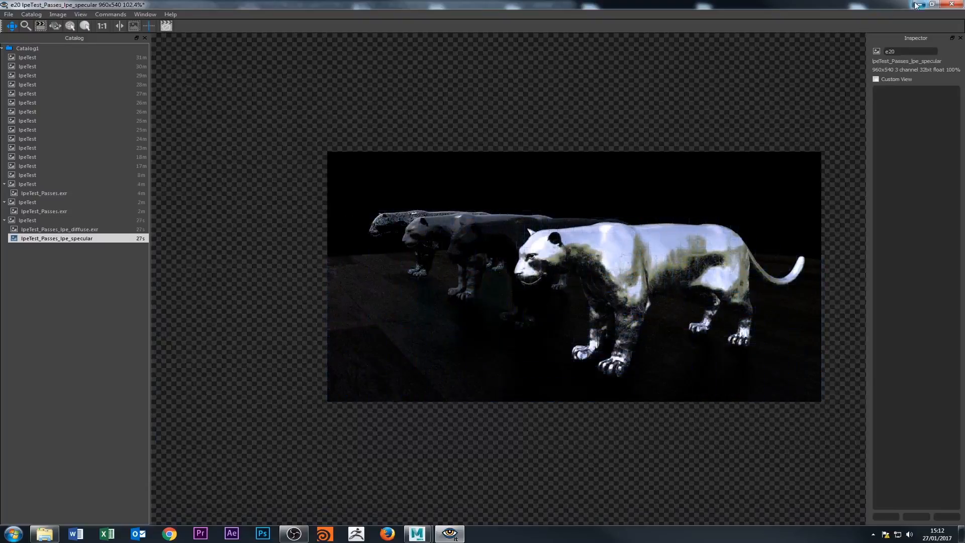
{"action": "key", "text": "alt+Tab"}
{"action": "left_click", "coordinate": [468, 110]}
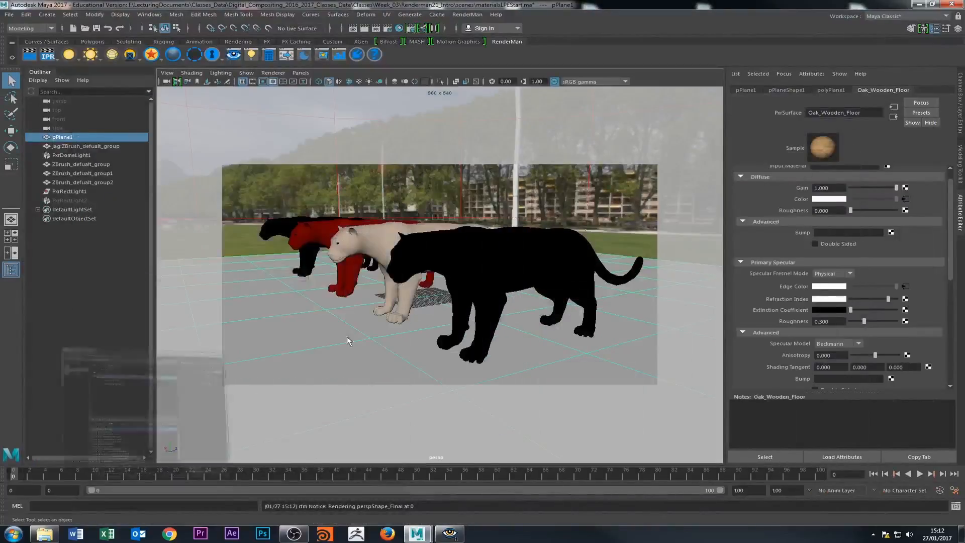
- Compare the Diffuse and Primary Specular settings of the metal, subsurface, plastic and glass cats' materials in Maya
{"action": "left_click", "coordinate": [502, 291]}
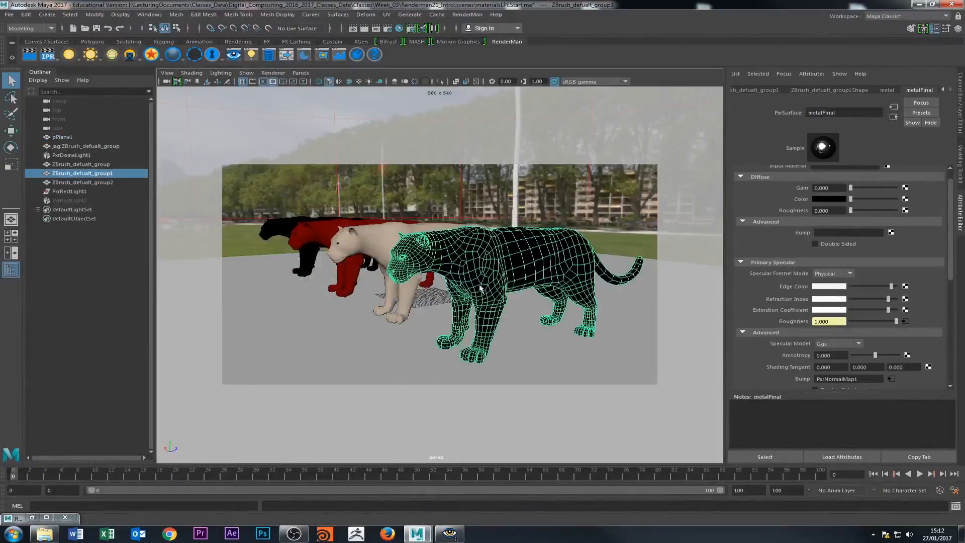
{"action": "left_click", "coordinate": [386, 247]}
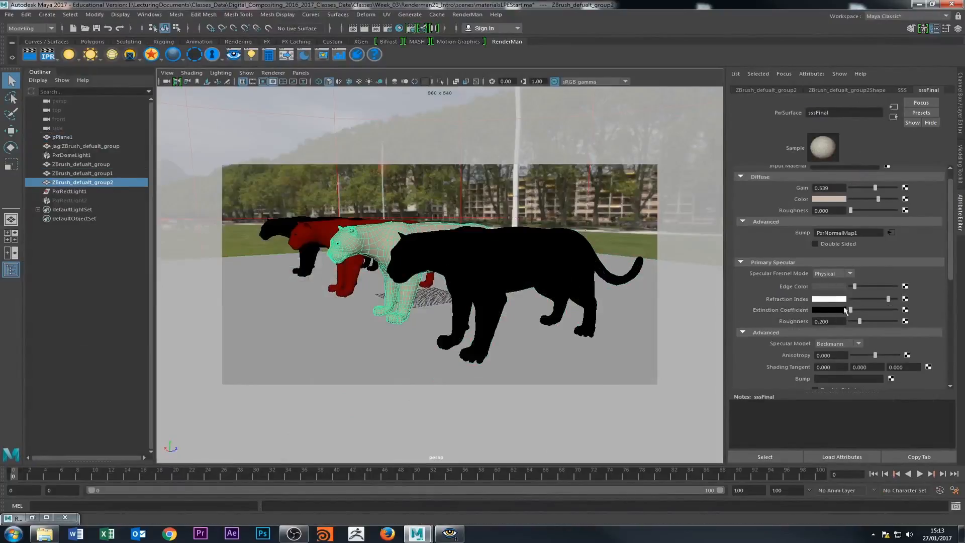
{"action": "left_click", "coordinate": [318, 240]}
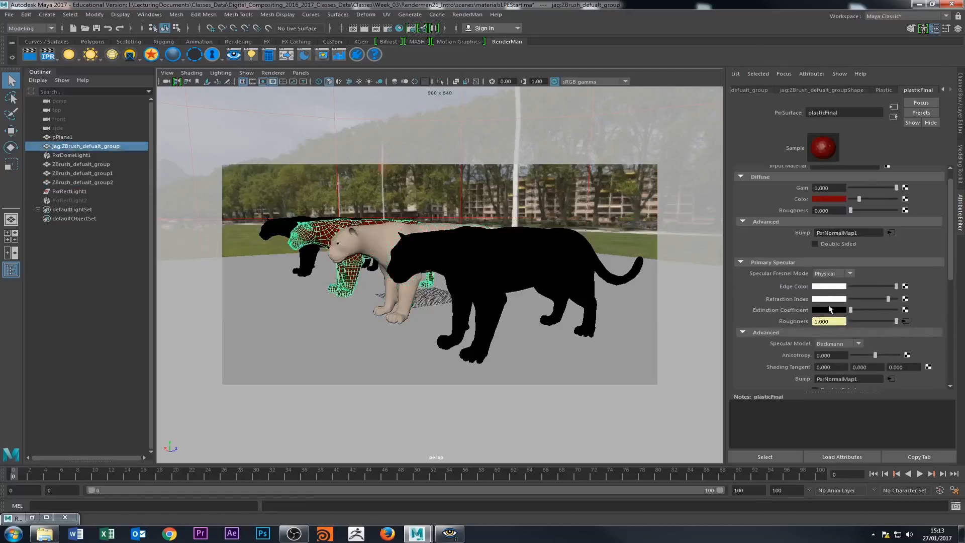
{"action": "left_click", "coordinate": [268, 230]}
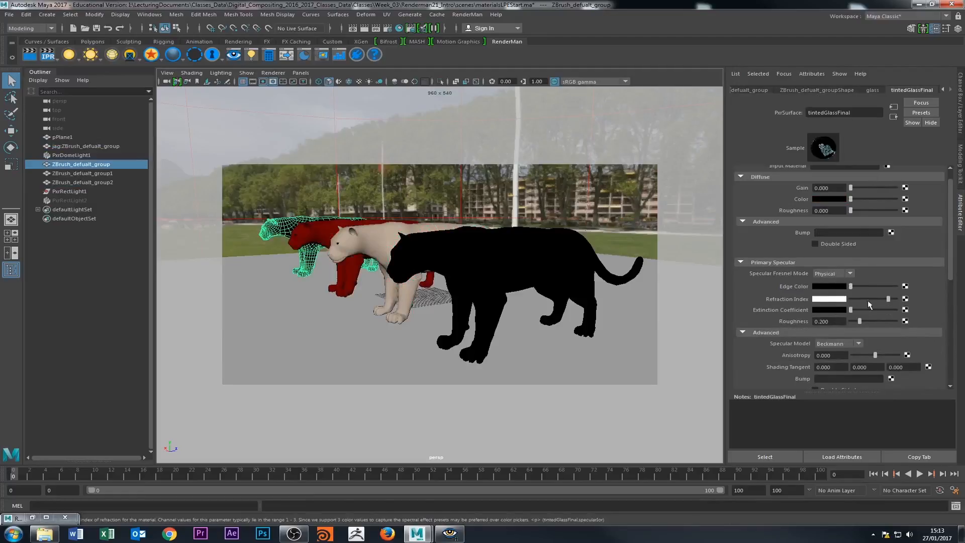
- Examine the glass cat's specular Edge Color, Rough Specular and Glass refraction and reflection settings
{"action": "left_click", "coordinate": [828, 286]}
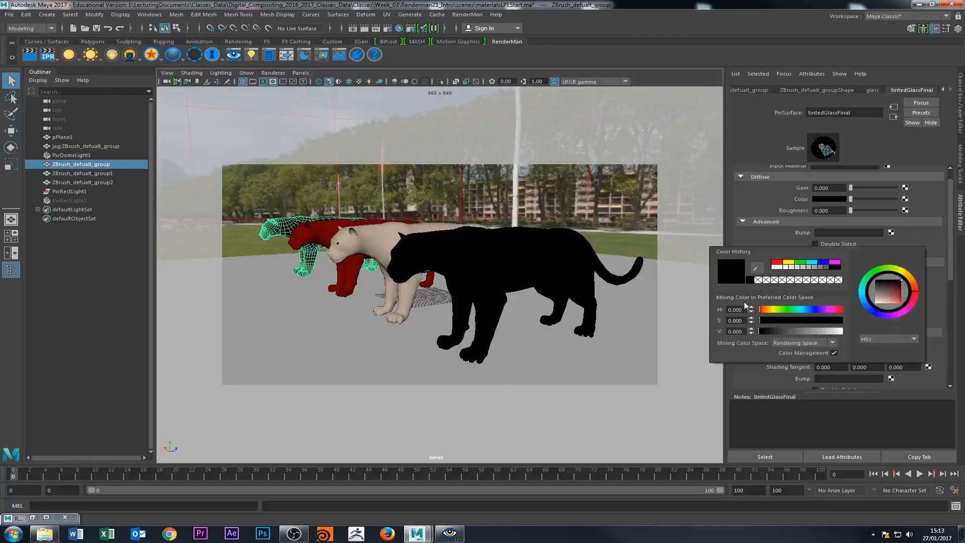
{"action": "scroll", "coordinate": [761, 276], "scroll_direction": "down", "scroll_amount": 5}
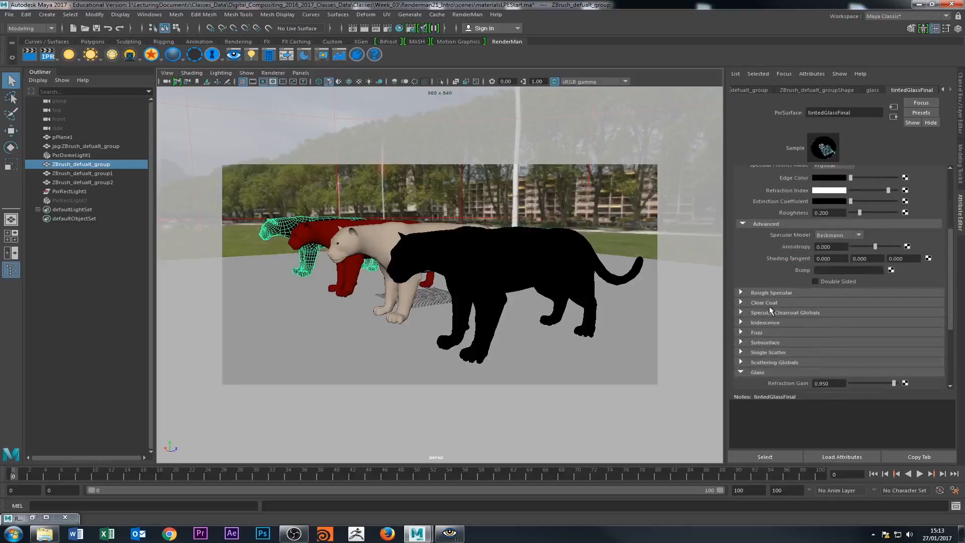
{"action": "left_click", "coordinate": [740, 292]}
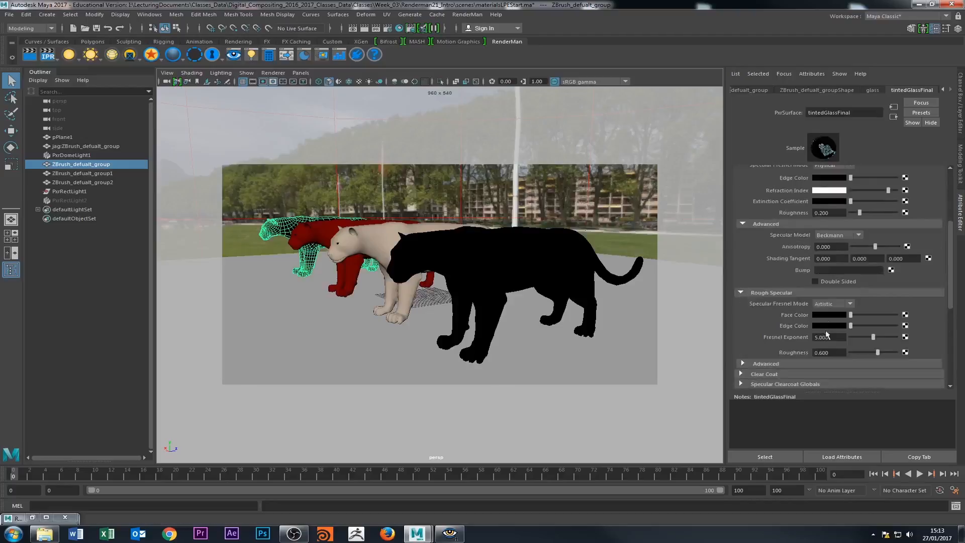
{"action": "left_click", "coordinate": [742, 293]}
{"action": "scroll", "coordinate": [795, 338], "scroll_direction": "down", "scroll_amount": 3}
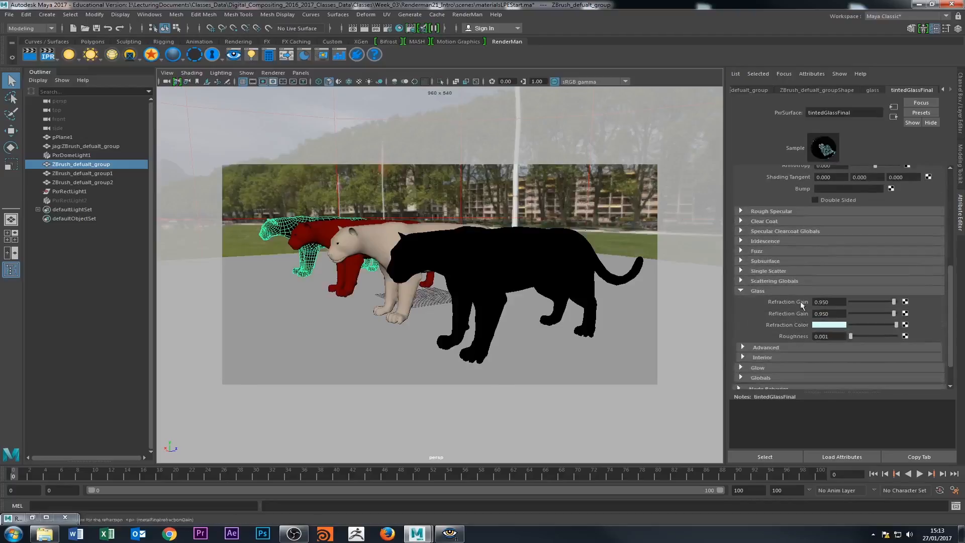
{"action": "left_click", "coordinate": [291, 197]}
{"action": "left_click", "coordinate": [291, 247]}
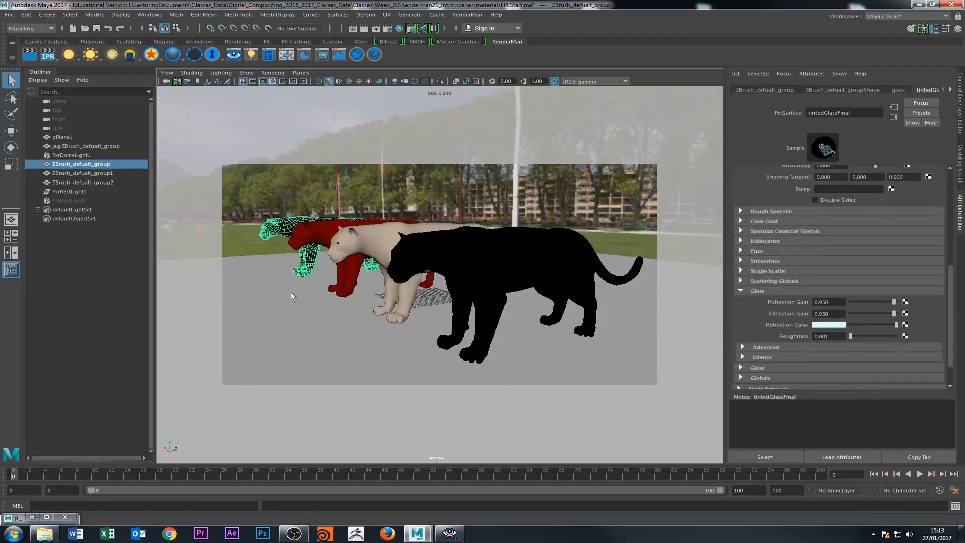
- Select the floor plane and examine the Primary Specular settings of its Oak_Wooden_Floor material
{"action": "left_click", "coordinate": [294, 323]}
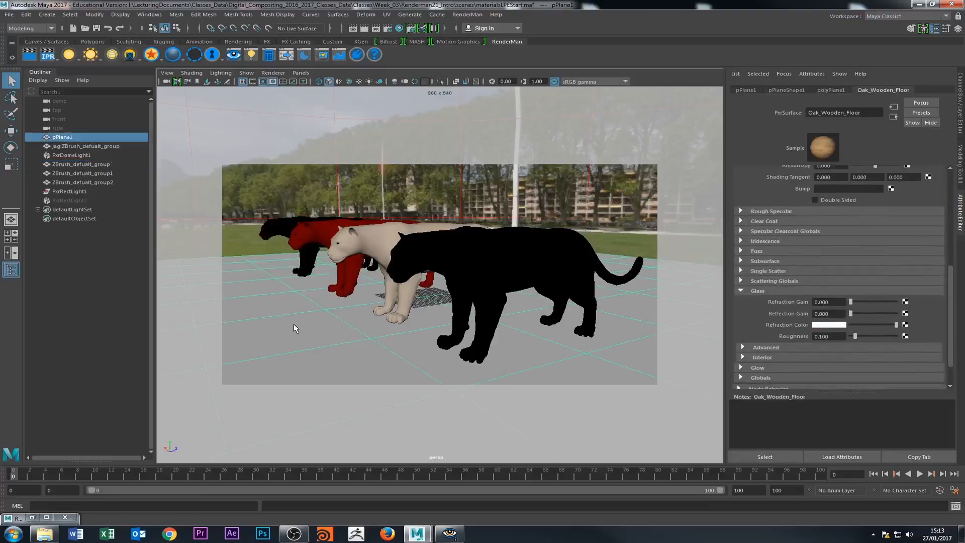
{"action": "left_click", "coordinate": [284, 308]}
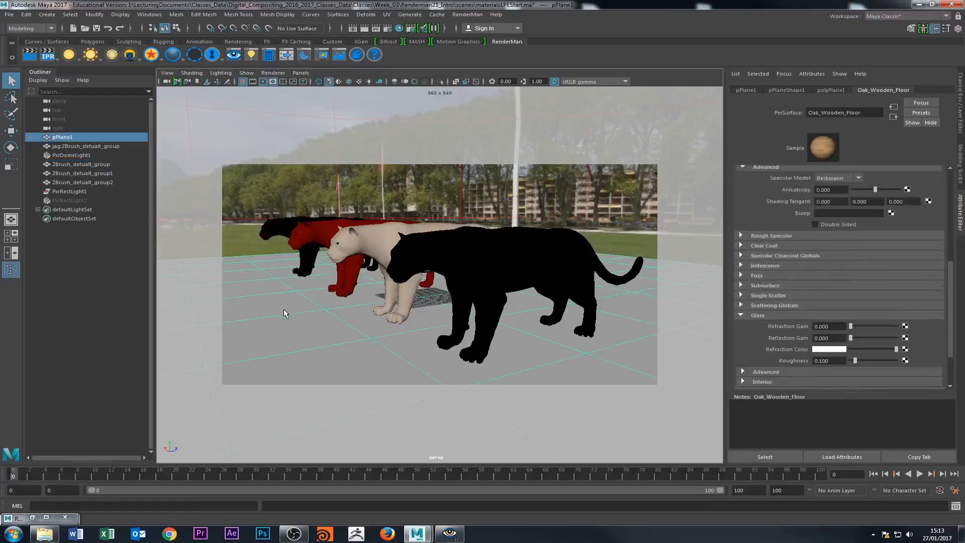
{"action": "scroll", "coordinate": [784, 246], "scroll_direction": "up", "scroll_amount": 3}
{"action": "scroll", "coordinate": [786, 248], "scroll_direction": "up", "scroll_amount": 5}
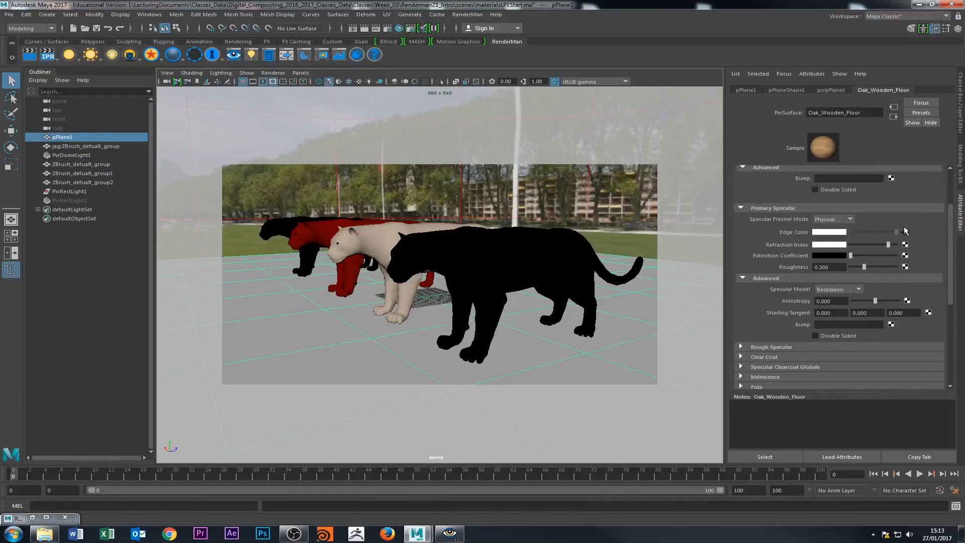
{"action": "left_click", "coordinate": [365, 336]}
- Switch to the RenderMan image viewer and view the latest render's lpe_diffuse pass, followed by its lpe_specular pass
{"action": "left_click", "coordinate": [449, 533]}
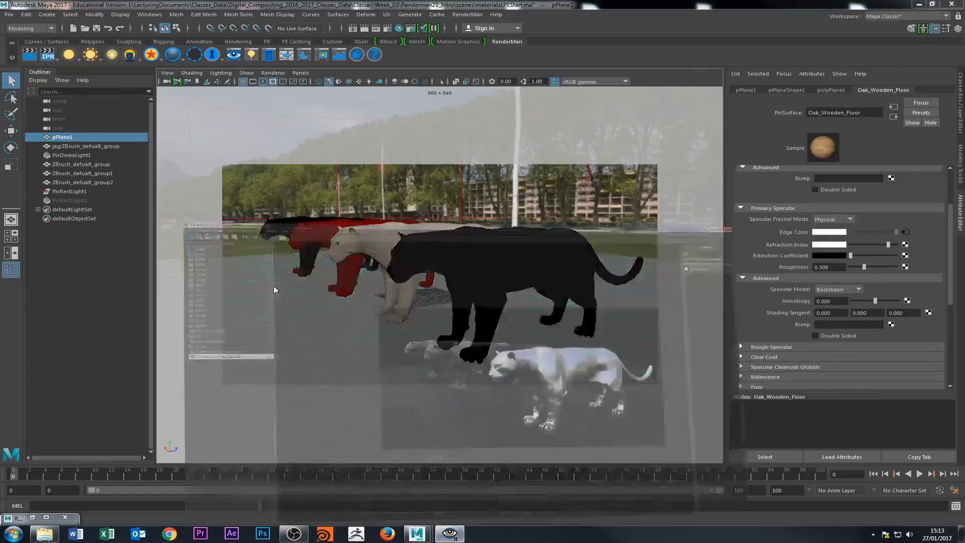
{"action": "left_click", "coordinate": [36, 229]}
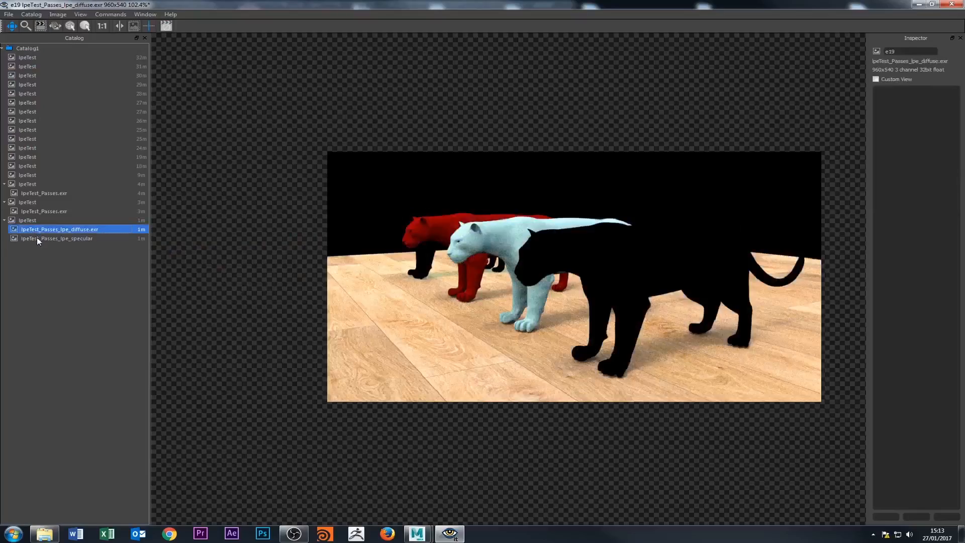
{"action": "left_click", "coordinate": [37, 238]}
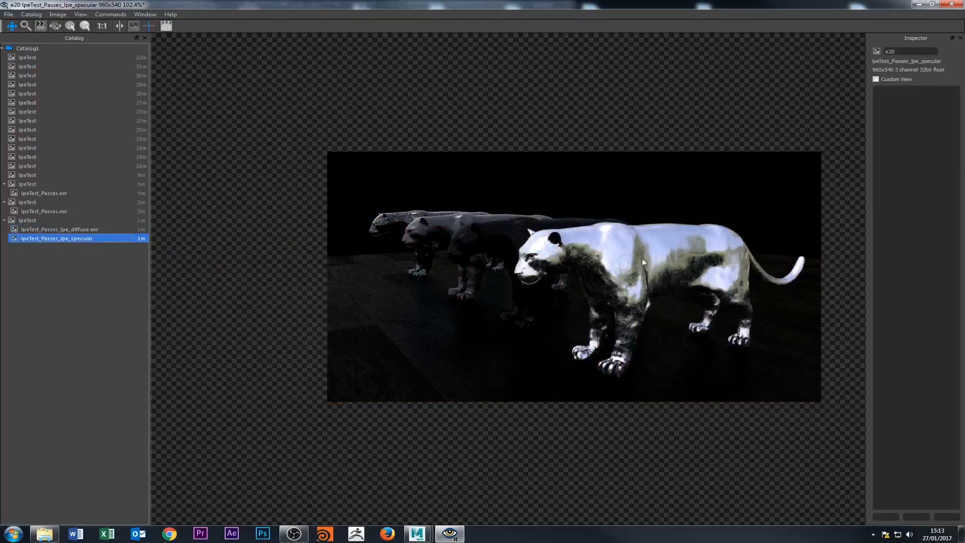
- Examine the specular pass up close on each of the four cats and the floor, ending with the whole image in view
{"action": "scroll", "coordinate": [731, 268], "scroll_direction": "up", "scroll_amount": 5}
{"action": "scroll", "coordinate": [748, 280], "scroll_direction": "up", "scroll_amount": 5}
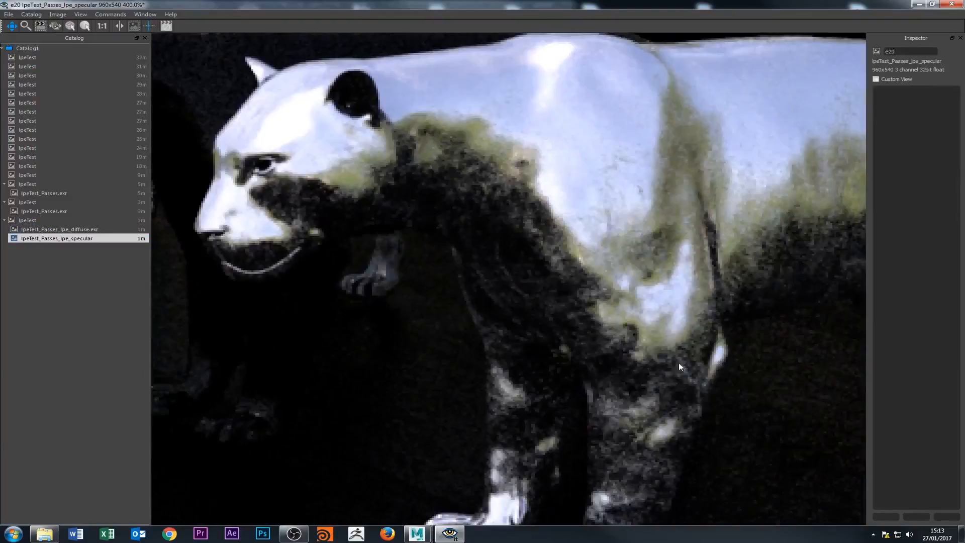
{"action": "left_click_drag", "start_coordinate": [781, 175], "coordinate": [699, 294]}
{"action": "scroll", "coordinate": [535, 306], "scroll_direction": "down", "scroll_amount": 1}
{"action": "left_click_drag", "start_coordinate": [555, 290], "coordinate": [778, 319]}
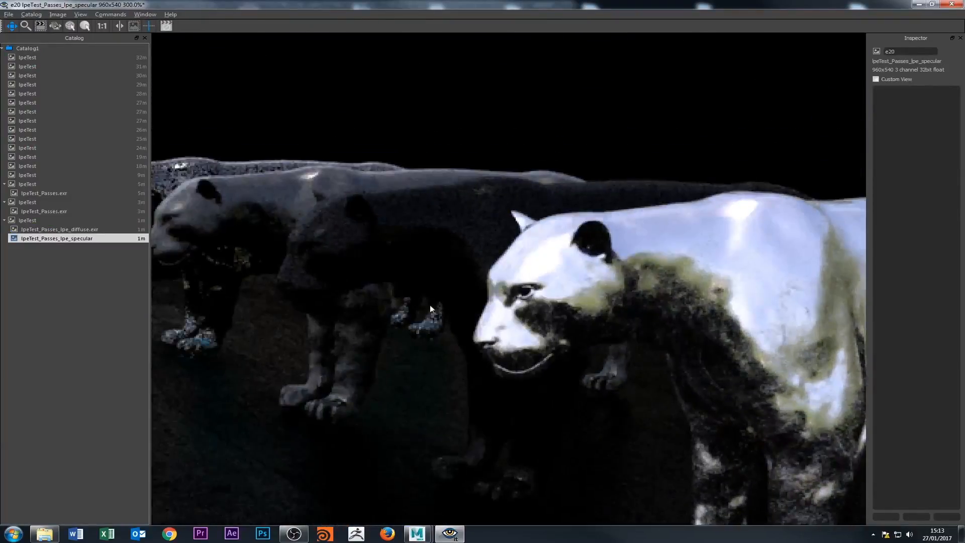
{"action": "left_click_drag", "start_coordinate": [430, 308], "coordinate": [692, 340]}
{"action": "scroll", "coordinate": [590, 339], "scroll_direction": "up", "scroll_amount": 3}
{"action": "scroll", "coordinate": [486, 269], "scroll_direction": "down", "scroll_amount": 3}
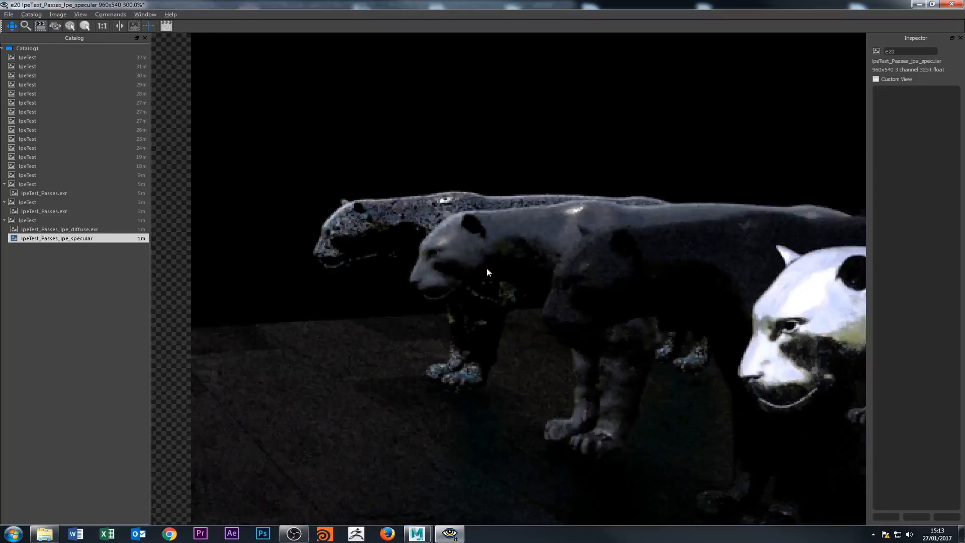
{"action": "scroll", "coordinate": [455, 296], "scroll_direction": "up", "scroll_amount": 1}
{"action": "scroll", "coordinate": [571, 339], "scroll_direction": "down", "scroll_amount": 3}
{"action": "left_click_drag", "start_coordinate": [645, 335], "coordinate": [505, 298]}
{"action": "scroll", "coordinate": [541, 279], "scroll_direction": "up", "scroll_amount": 2}
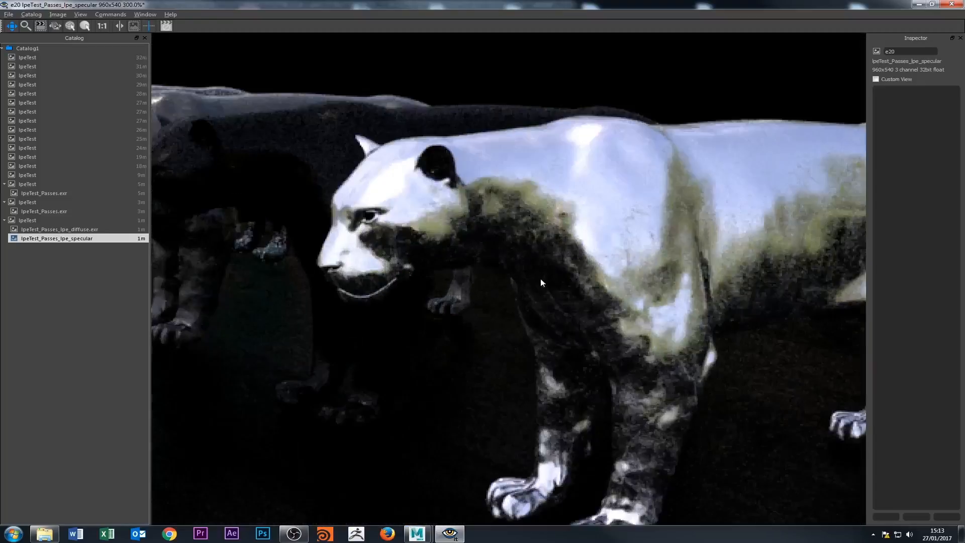
{"action": "scroll", "coordinate": [542, 277], "scroll_direction": "down", "scroll_amount": 1}
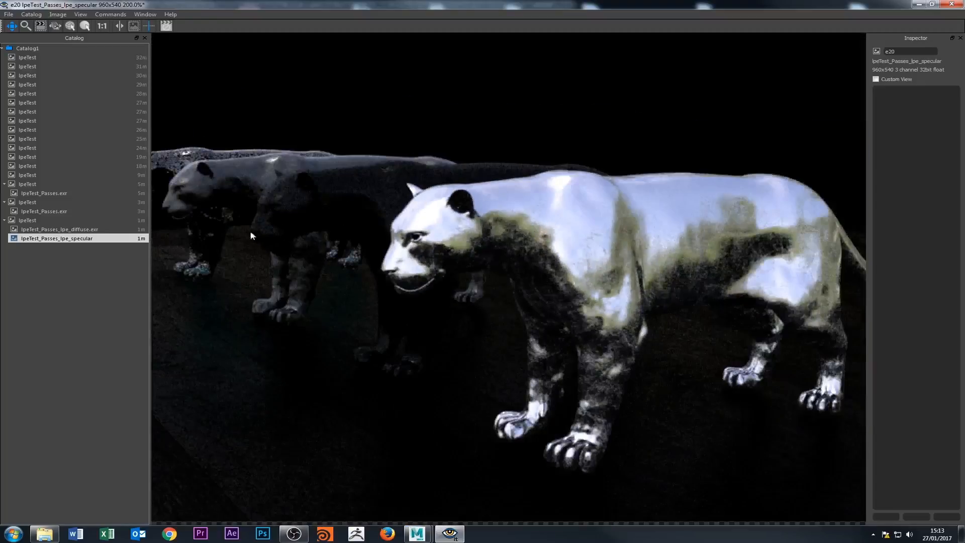
{"action": "left_click_drag", "start_coordinate": [303, 224], "coordinate": [386, 266]}
{"action": "scroll", "coordinate": [415, 282], "scroll_direction": "down", "scroll_amount": 2}
{"action": "left_click_drag", "start_coordinate": [404, 313], "coordinate": [414, 280]}
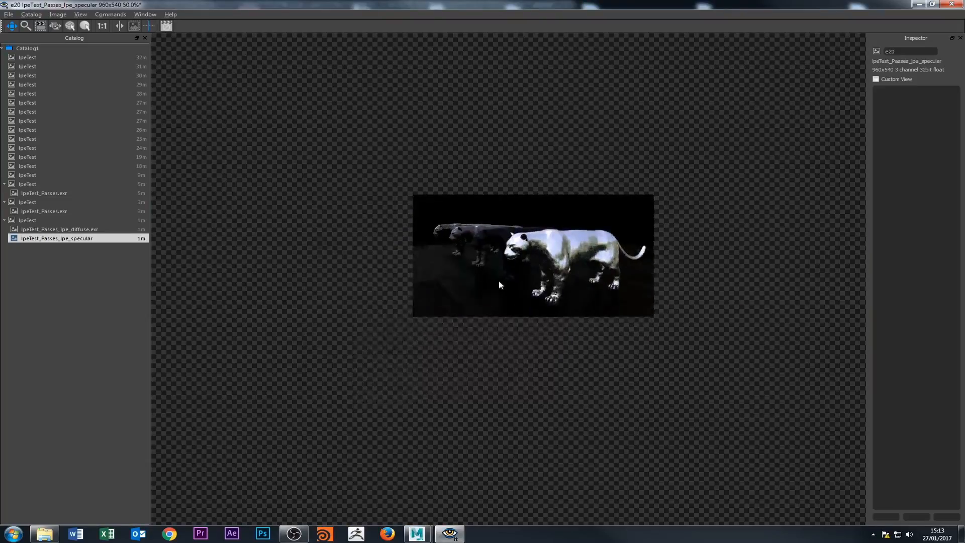
{"action": "scroll", "coordinate": [508, 266], "scroll_direction": "up", "scroll_amount": 2}
{"action": "left_click_drag", "start_coordinate": [542, 257], "coordinate": [525, 269]}
{"action": "scroll", "coordinate": [524, 270], "scroll_direction": "down", "scroll_amount": 1}
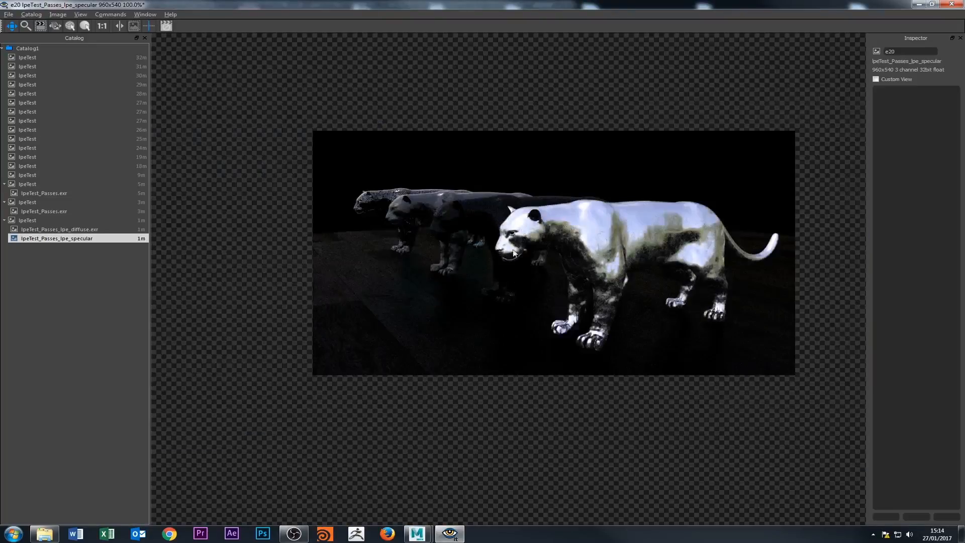
{"action": "left_click", "coordinate": [143, 14]}
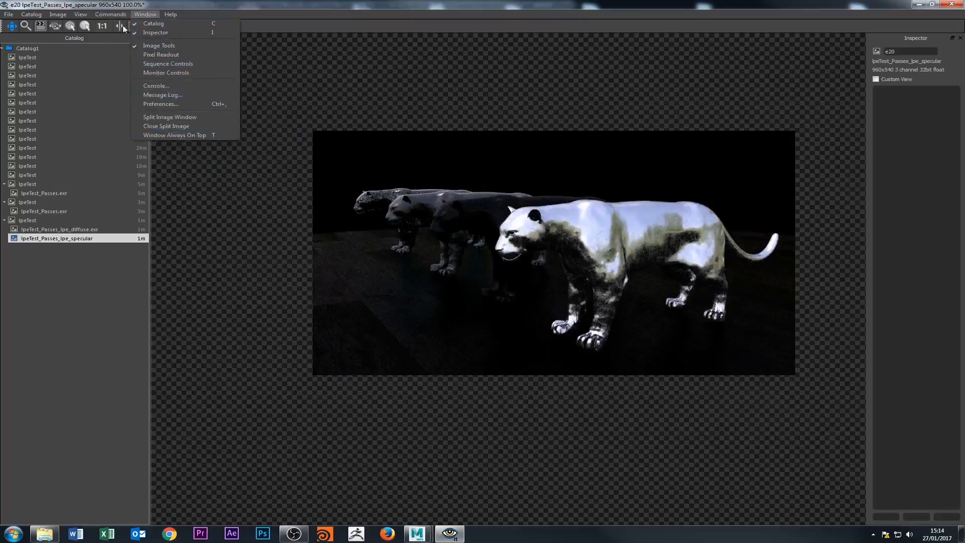
{"action": "mouse_move", "coordinate": [85, 15]}
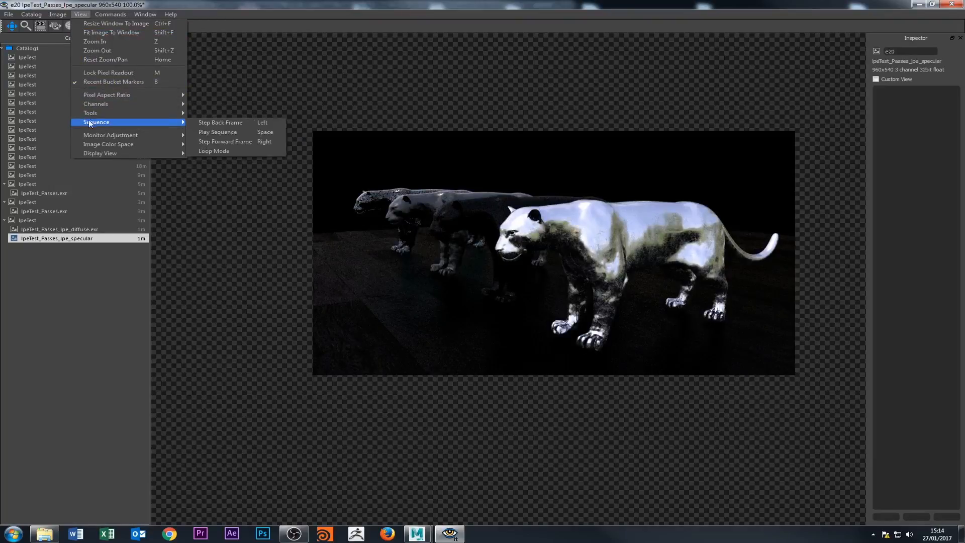
{"action": "mouse_move", "coordinate": [99, 138]}
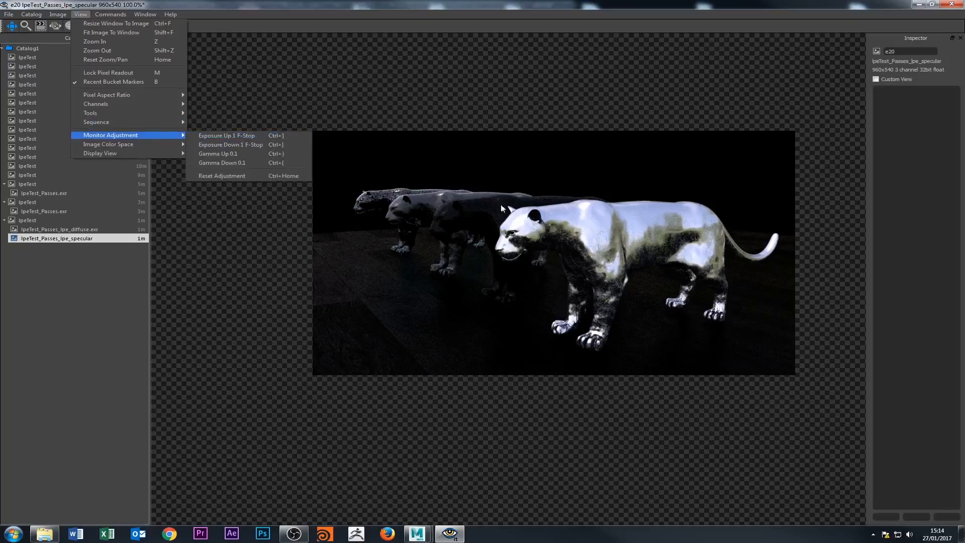
{"action": "left_click", "coordinate": [582, 228]}
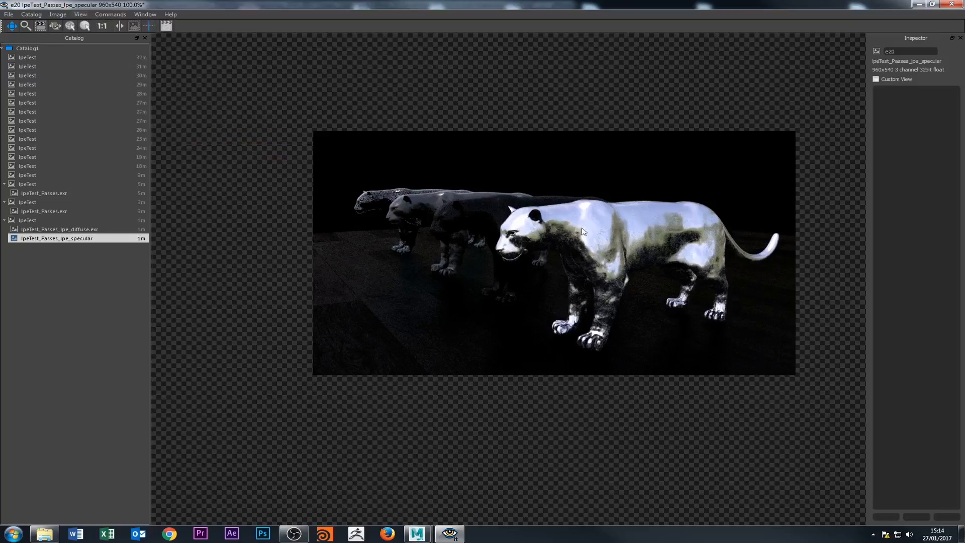
{"action": "key", "text": "plus"}
{"action": "key", "text": "plus"}
{"action": "key", "text": "plus"}
{"action": "key", "text": "plus"}
{"action": "key", "text": "plus"}
- Compare the latest render's lpe_diffuse and lpe_specular passes with each other and with the full beauty image
{"action": "left_click", "coordinate": [35, 230]}
{"action": "left_click", "coordinate": [37, 236]}
{"action": "left_click", "coordinate": [37, 229]}
{"action": "left_click", "coordinate": [37, 238]}
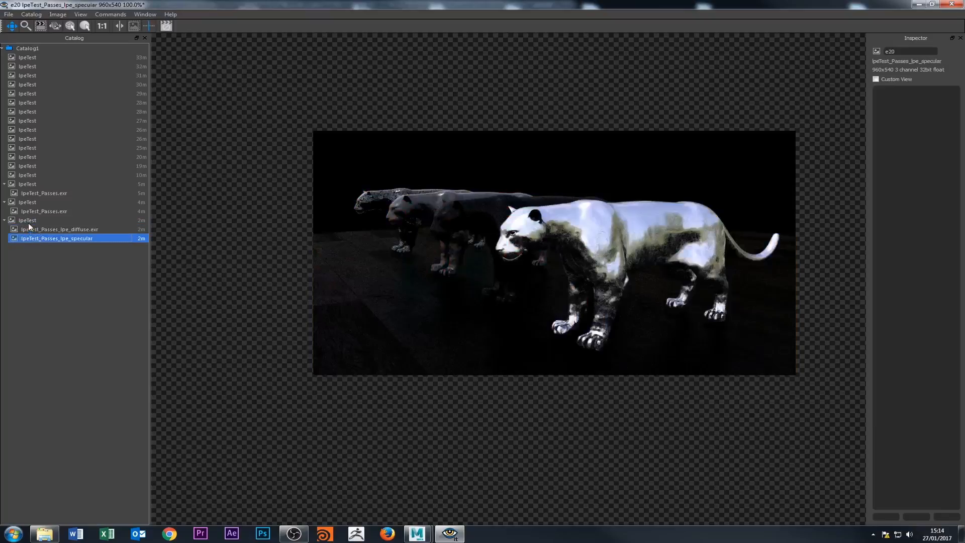
{"action": "left_click", "coordinate": [28, 221]}
{"action": "left_click", "coordinate": [41, 231]}
{"action": "left_click", "coordinate": [41, 237]}
{"action": "left_click", "coordinate": [42, 230]}
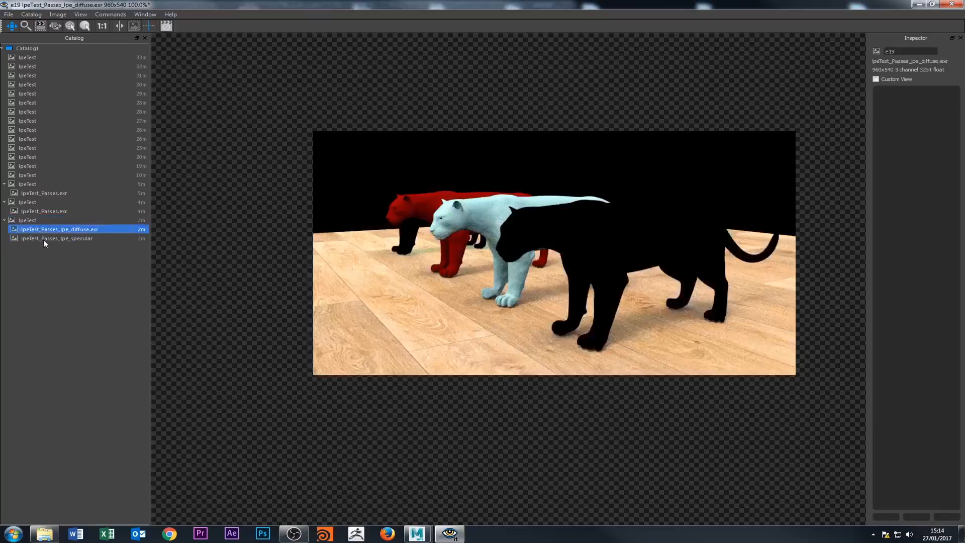
{"action": "left_click", "coordinate": [43, 239]}
{"action": "left_click", "coordinate": [44, 231]}
{"action": "left_click", "coordinate": [35, 221]}
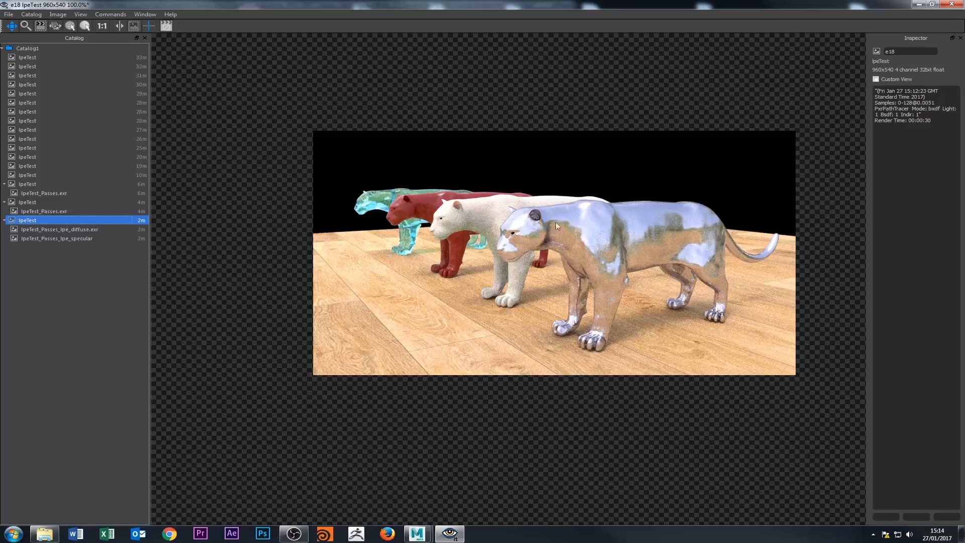
- Return to Maya, reopen the Advanced RenderMan Controls and add the color lpe:subsurface channel to the Passes output
{"action": "left_click", "coordinate": [483, 210]}
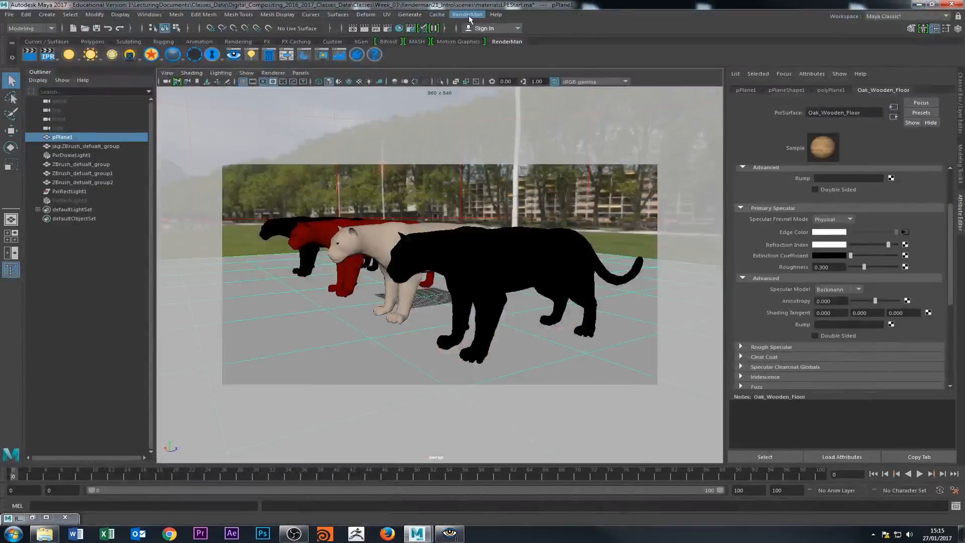
{"action": "left_click", "coordinate": [468, 15]}
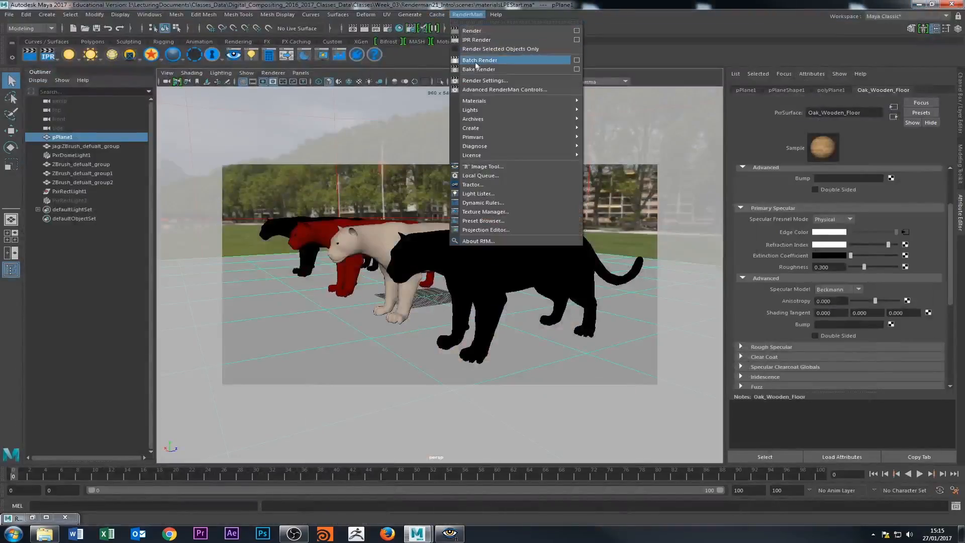
{"action": "left_click", "coordinate": [503, 90]}
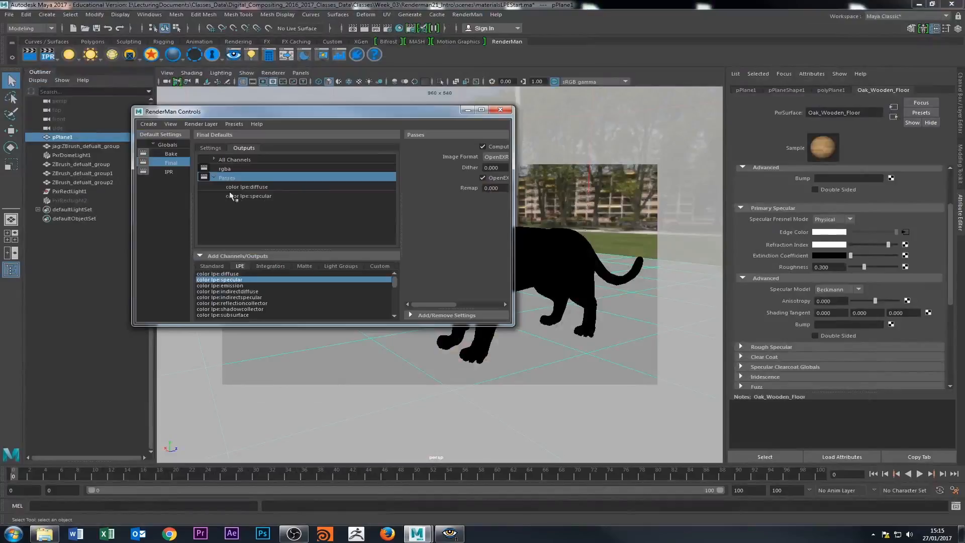
{"action": "left_click", "coordinate": [236, 291]}
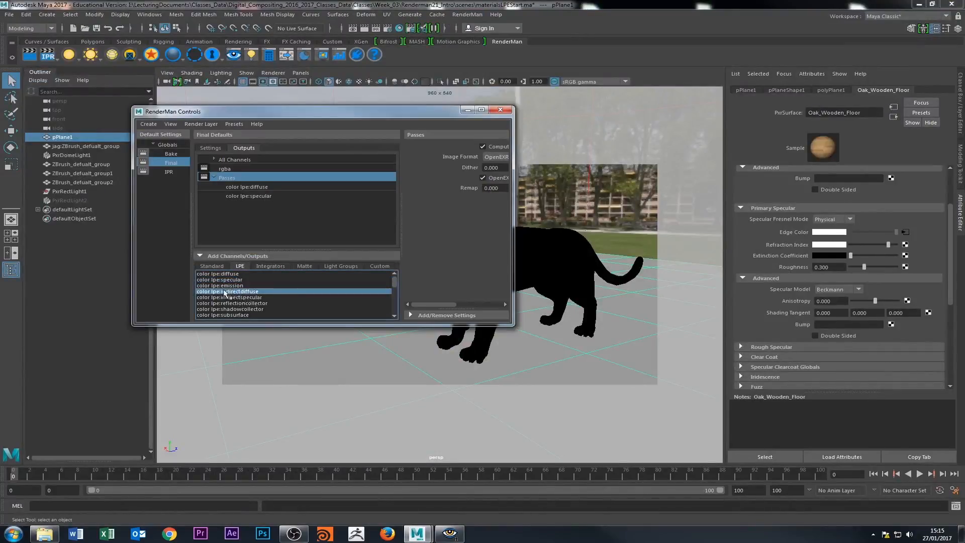
{"action": "left_click", "coordinate": [244, 315]}
{"action": "right_click", "coordinate": [245, 317]}
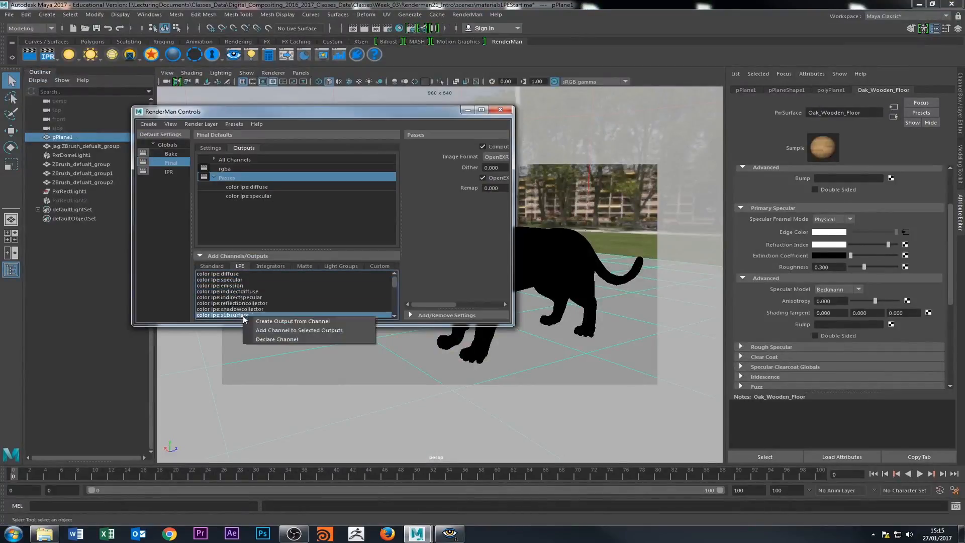
{"action": "left_click", "coordinate": [288, 330]}
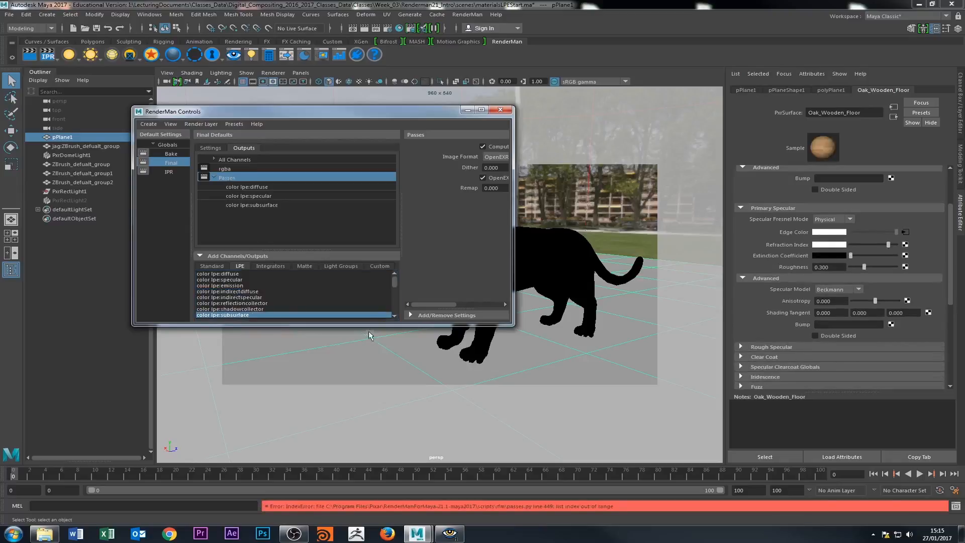
- Enlarge the RenderMan Controls window and review the channel options for color lpe:subsurface with rgba, Passes or no output selected
{"action": "left_click_drag", "start_coordinate": [369, 325], "coordinate": [370, 410]}
{"action": "right_click", "coordinate": [236, 334]}
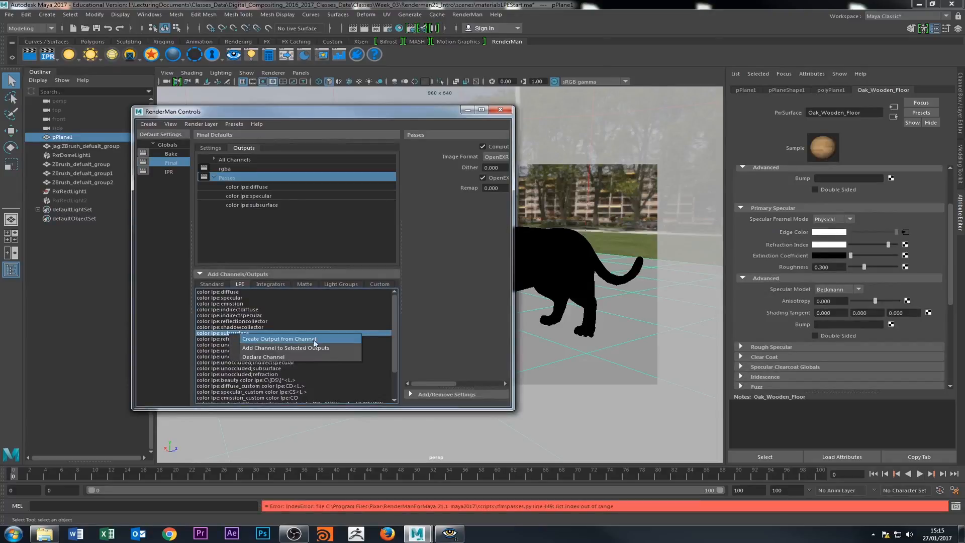
{"action": "left_click", "coordinate": [226, 169]}
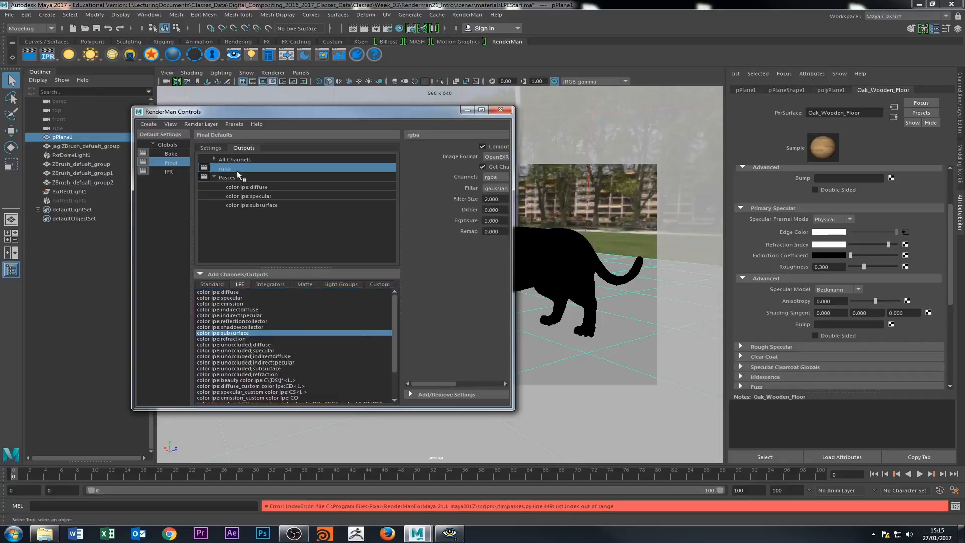
{"action": "left_click", "coordinate": [222, 178]}
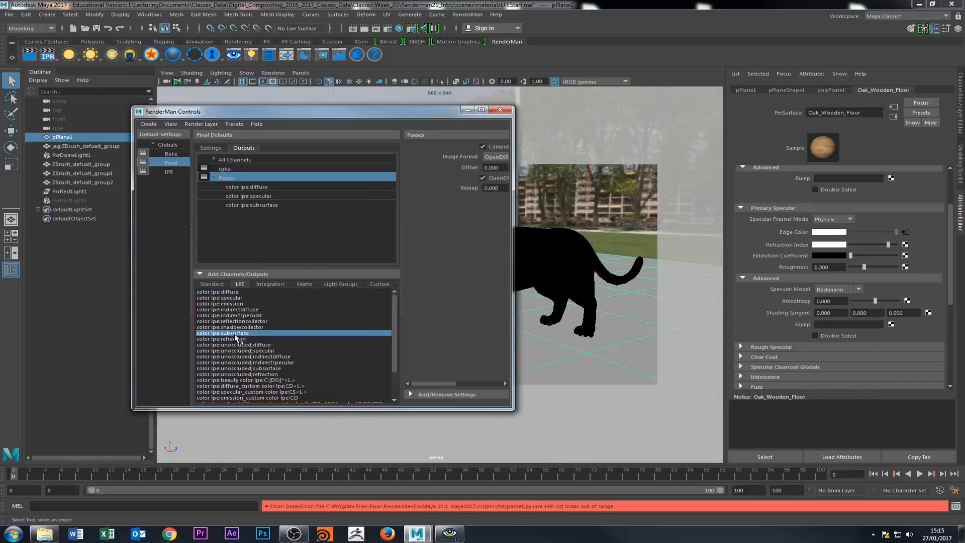
{"action": "left_click", "coordinate": [230, 233]}
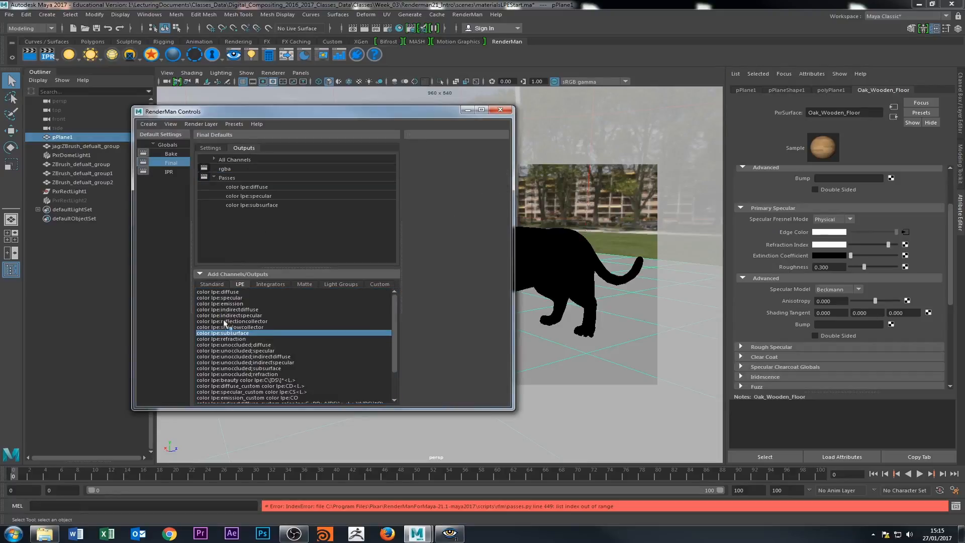
{"action": "right_click", "coordinate": [237, 335]}
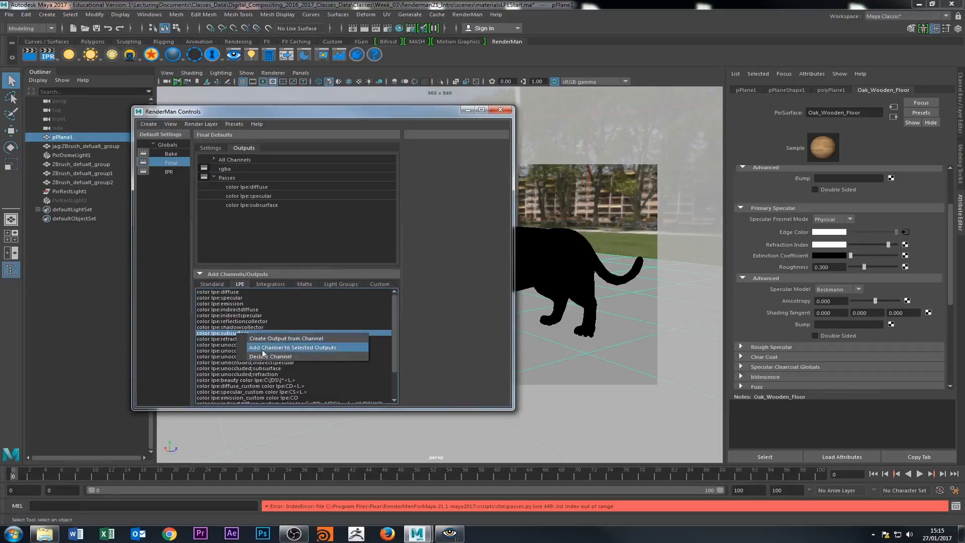
{"action": "left_click", "coordinate": [227, 179]}
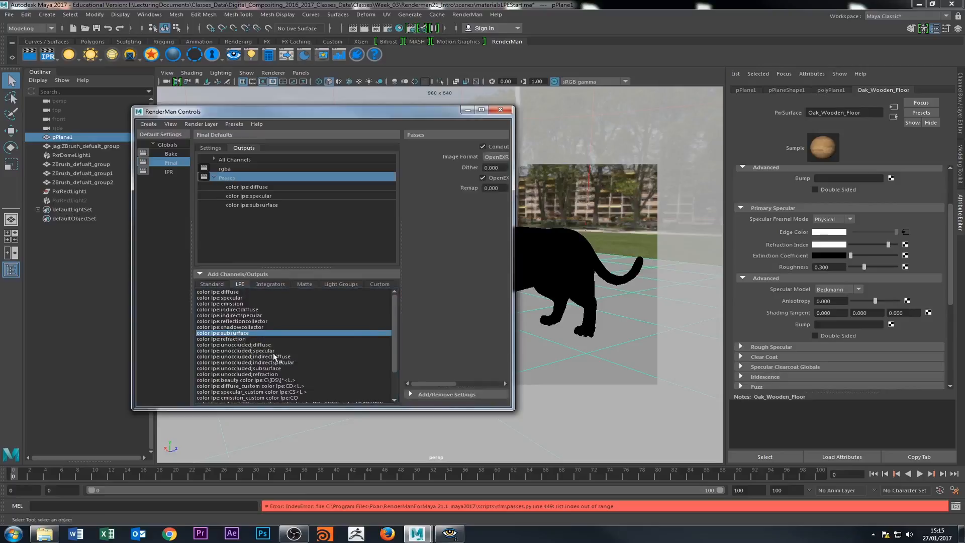
{"action": "right_click", "coordinate": [254, 333]}
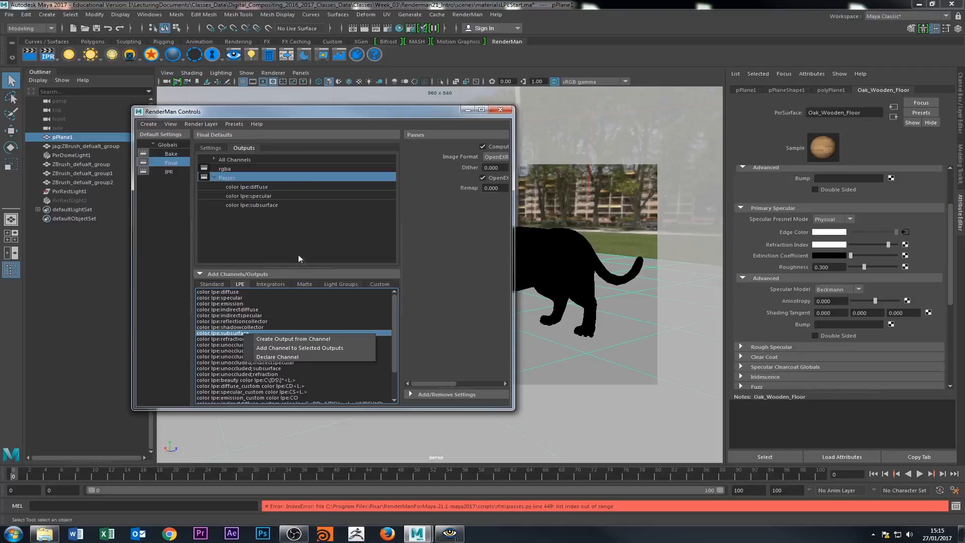
{"action": "left_click", "coordinate": [287, 234]}
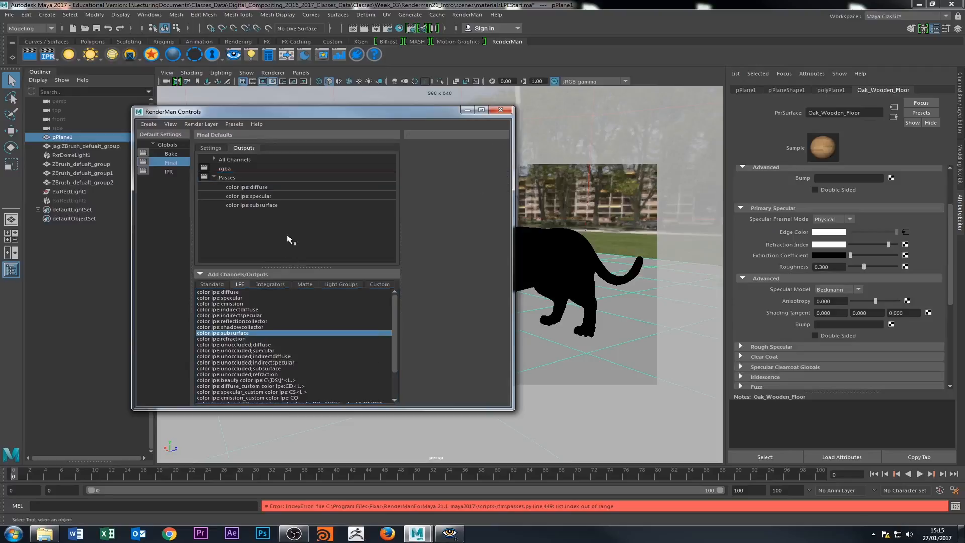
- Add the color lpe:refraction channel to the Passes output of the Final settings
{"action": "left_click", "coordinate": [233, 339]}
{"action": "right_click", "coordinate": [232, 341]}
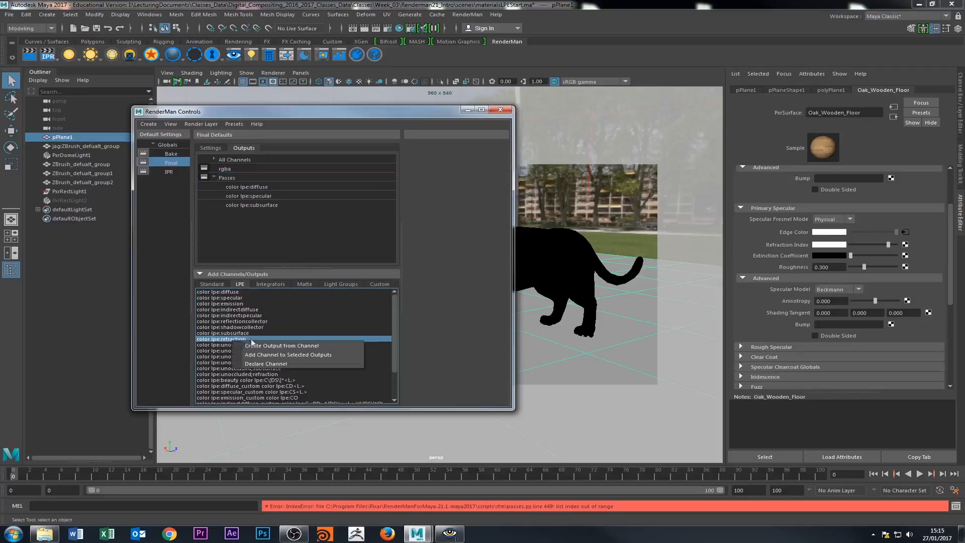
{"action": "left_click", "coordinate": [308, 354]}
{"action": "left_click", "coordinate": [225, 179]}
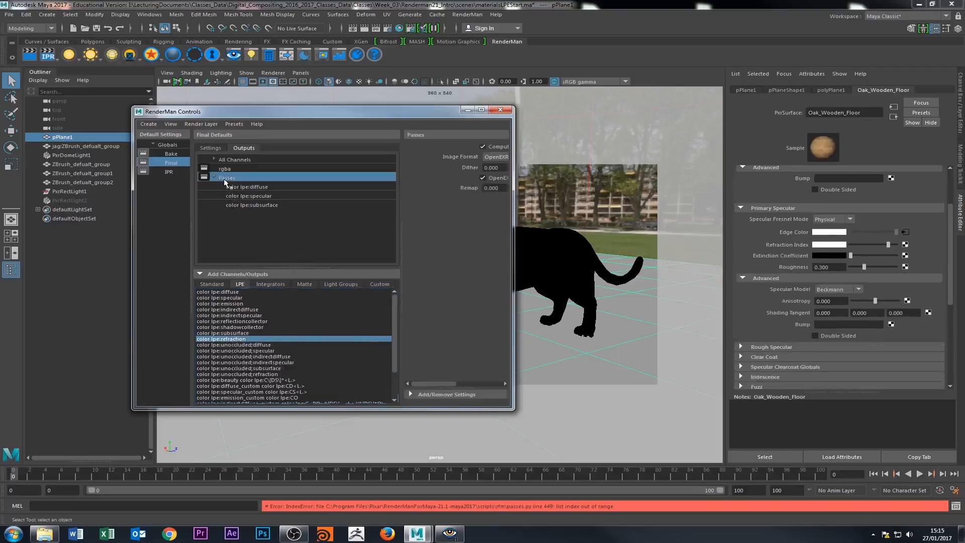
{"action": "right_click", "coordinate": [244, 340]}
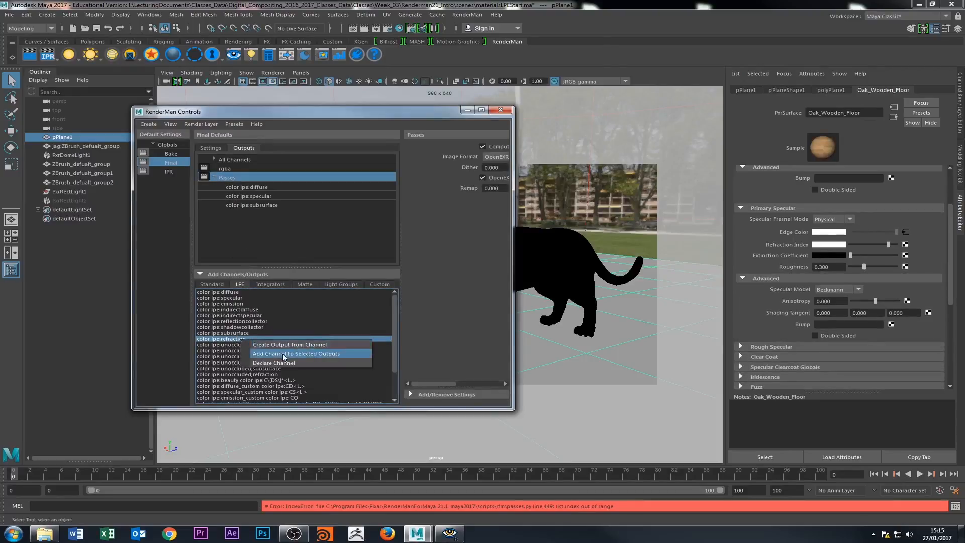
{"action": "left_click", "coordinate": [283, 354]}
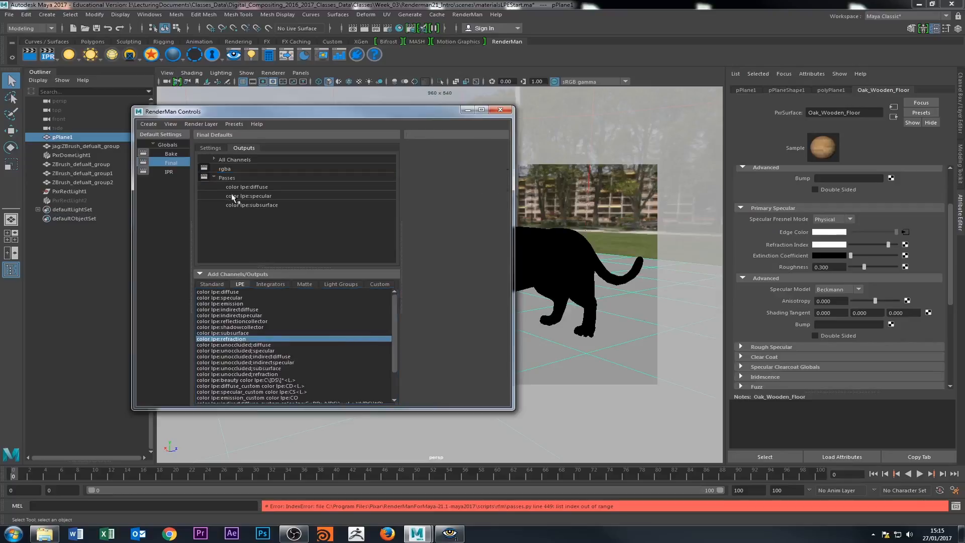
{"action": "left_click", "coordinate": [230, 178]}
{"action": "left_click", "coordinate": [229, 333]}
{"action": "left_click", "coordinate": [229, 339]}
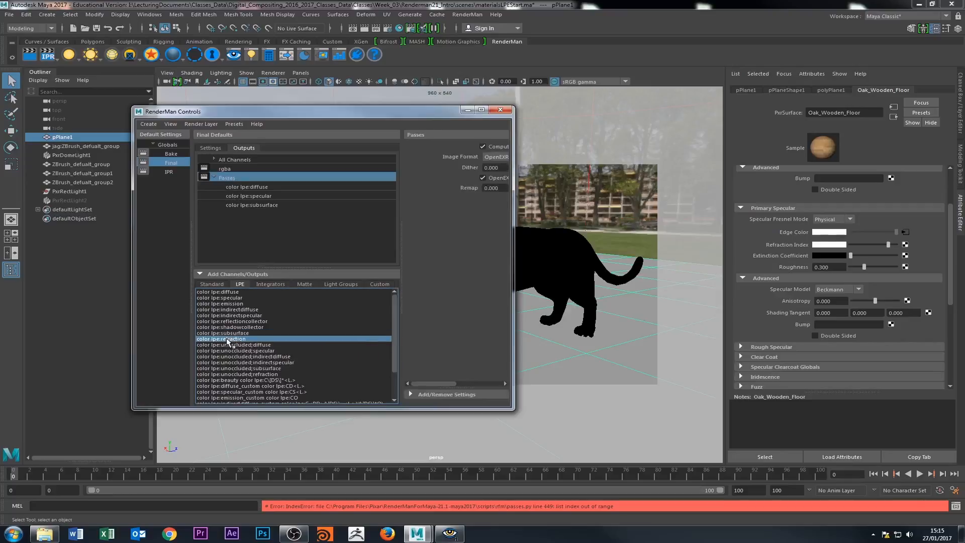
{"action": "right_click", "coordinate": [228, 340]}
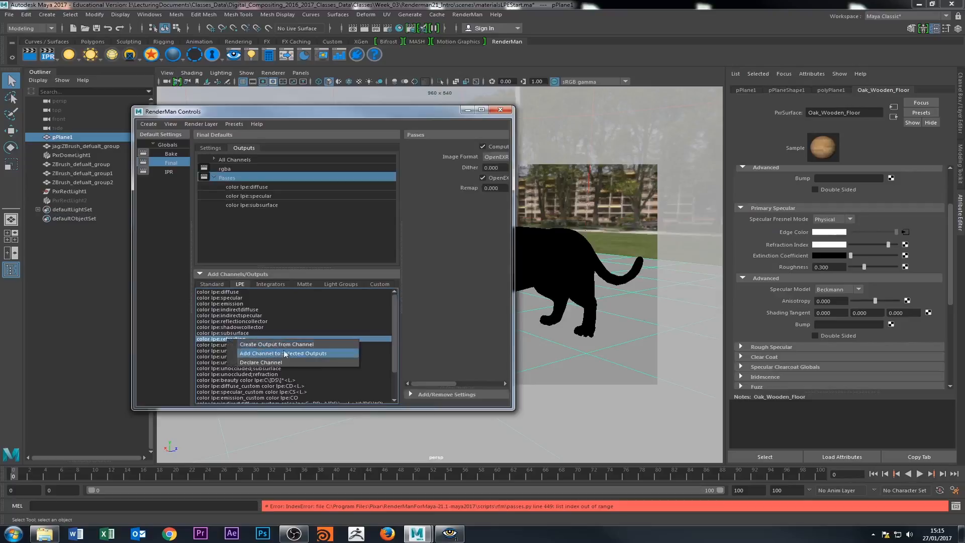
{"action": "left_click", "coordinate": [269, 354]}
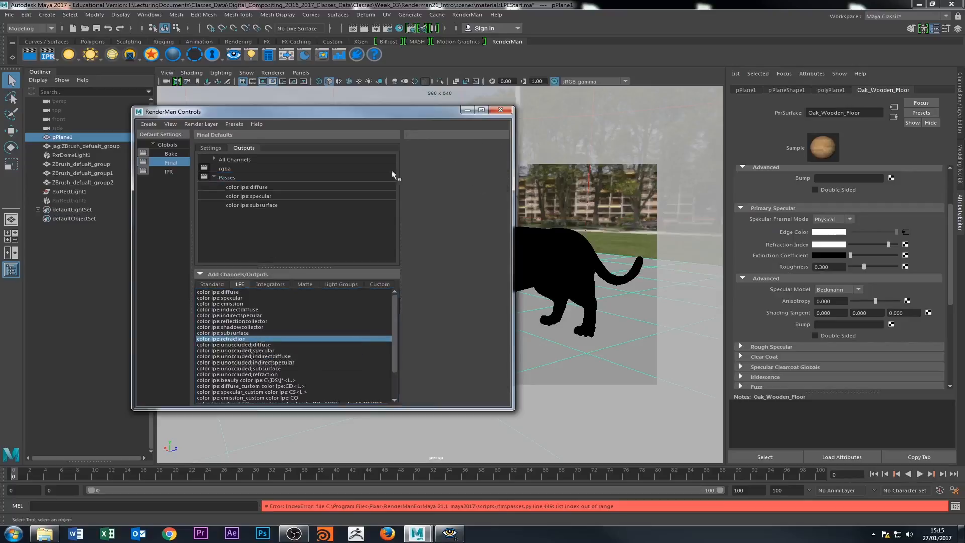
- Close and reopen the Advanced RenderMan Controls, showing the outputs of the Final settings
{"action": "left_click", "coordinate": [230, 160]}
{"action": "left_click", "coordinate": [231, 178]}
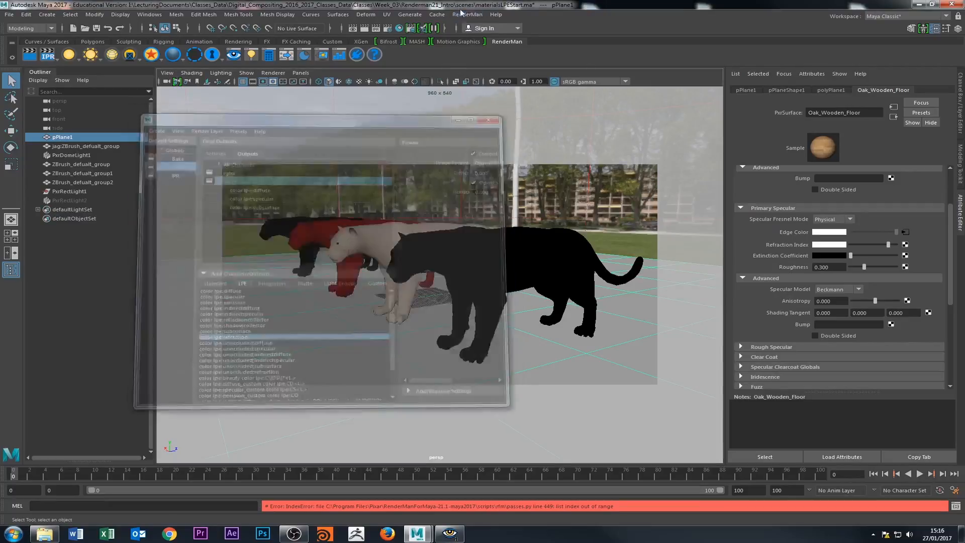
{"action": "left_click", "coordinate": [461, 14]}
{"action": "left_click", "coordinate": [486, 89]}
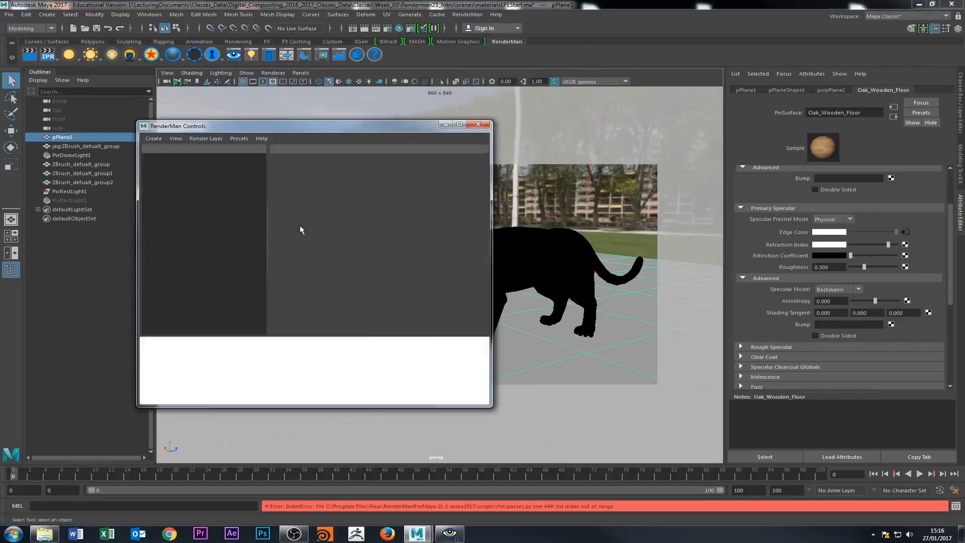
{"action": "left_click", "coordinate": [176, 177]}
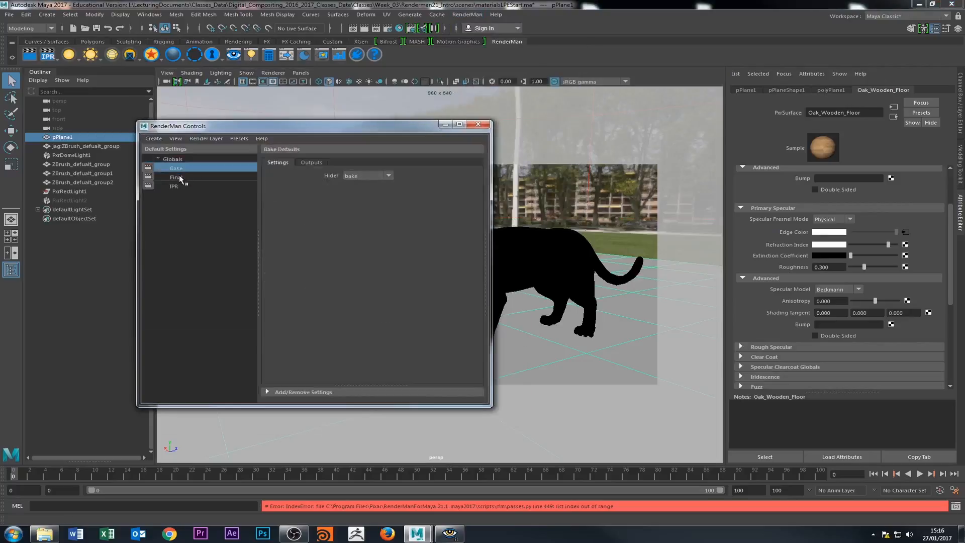
{"action": "left_click", "coordinate": [316, 162]}
- Check the channels listed under the Passes output one by one, with the Add Channels/Outputs section expanded and the window enlarged
{"action": "left_click", "coordinate": [324, 245]}
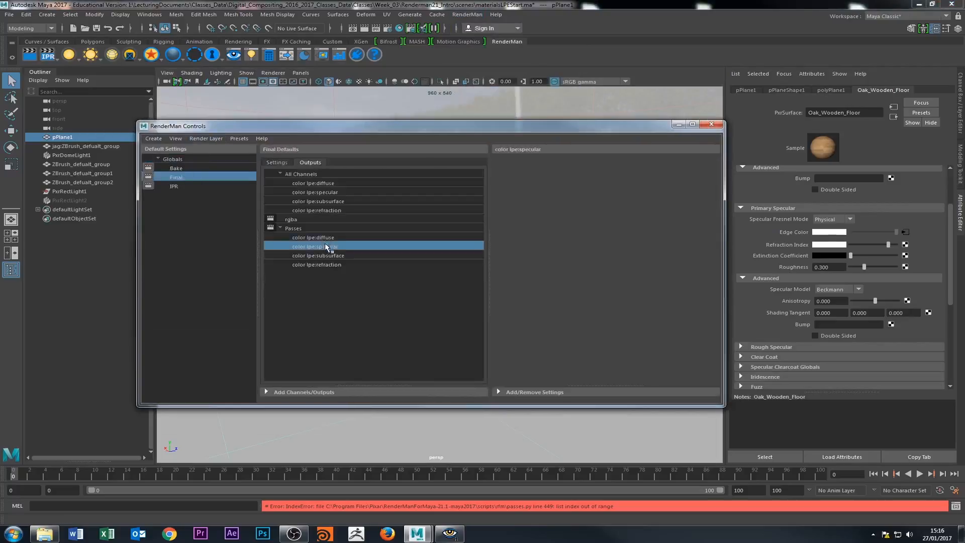
{"action": "left_click", "coordinate": [325, 255]}
{"action": "left_click", "coordinate": [326, 265]}
{"action": "left_click", "coordinate": [397, 395]}
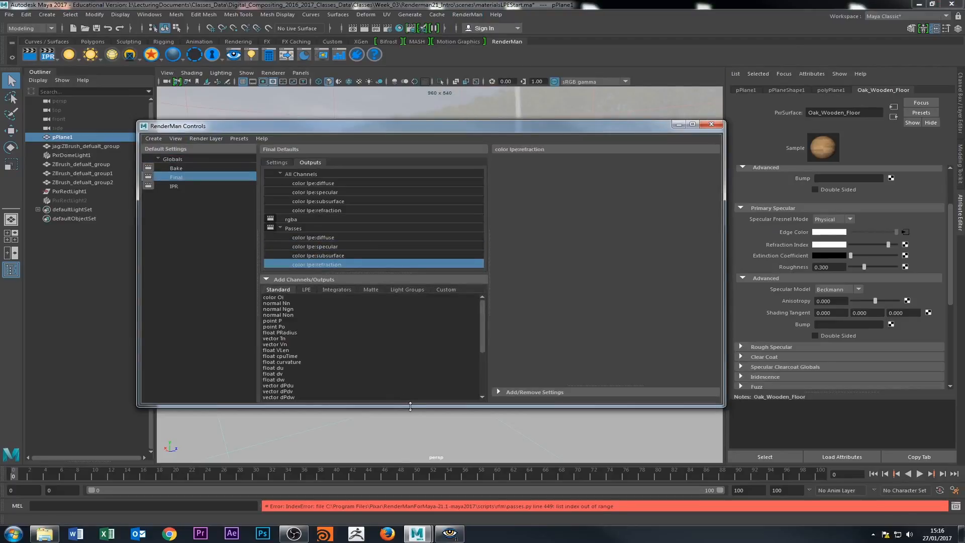
{"action": "left_click_drag", "start_coordinate": [402, 405], "coordinate": [408, 476]}
{"action": "left_click", "coordinate": [324, 236]}
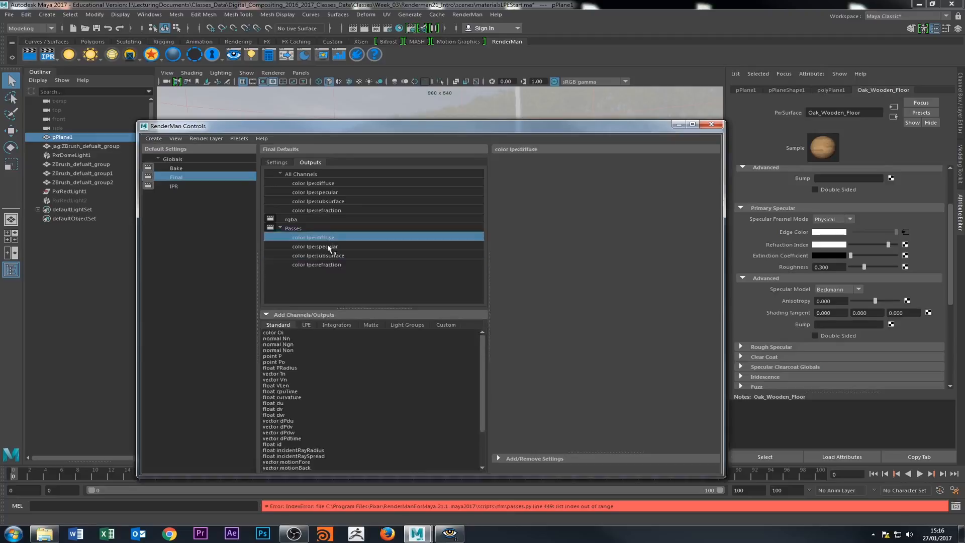
{"action": "left_click", "coordinate": [329, 246]}
{"action": "left_click", "coordinate": [332, 255]}
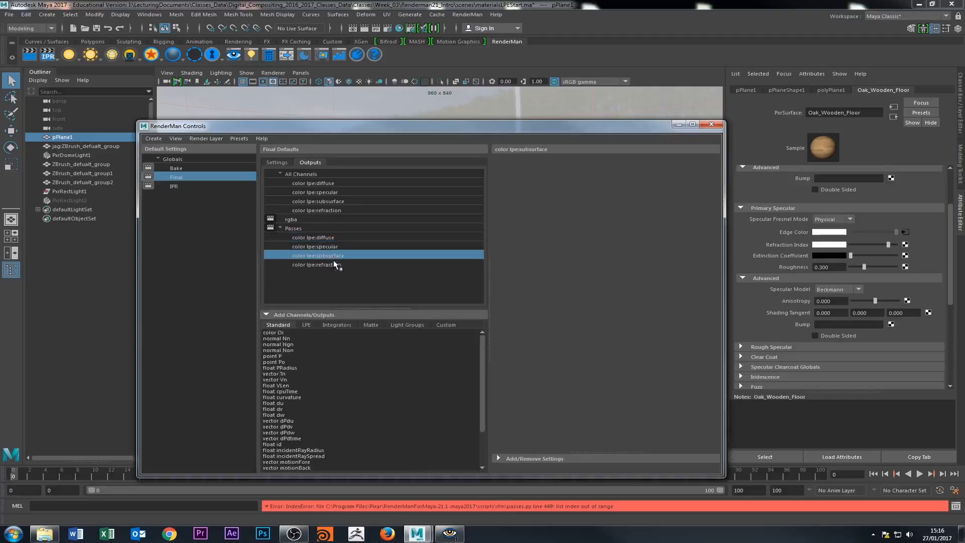
{"action": "left_click", "coordinate": [334, 264]}
- Render the scene with the added channels and view the new render's lpe_subsurface pass in the RenderMan image viewer
{"action": "left_click", "coordinate": [678, 124]}
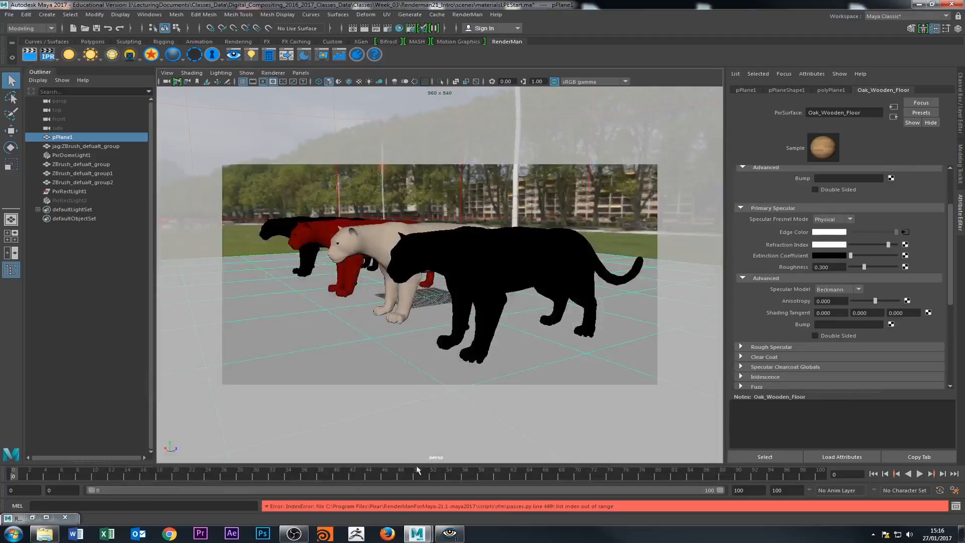
{"action": "left_click", "coordinate": [449, 533]}
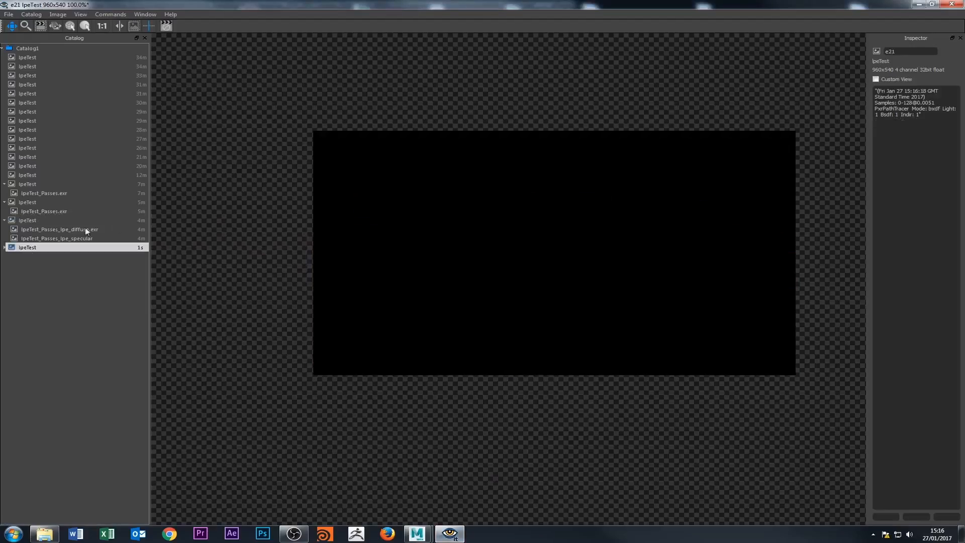
{"action": "left_click", "coordinate": [6, 248]}
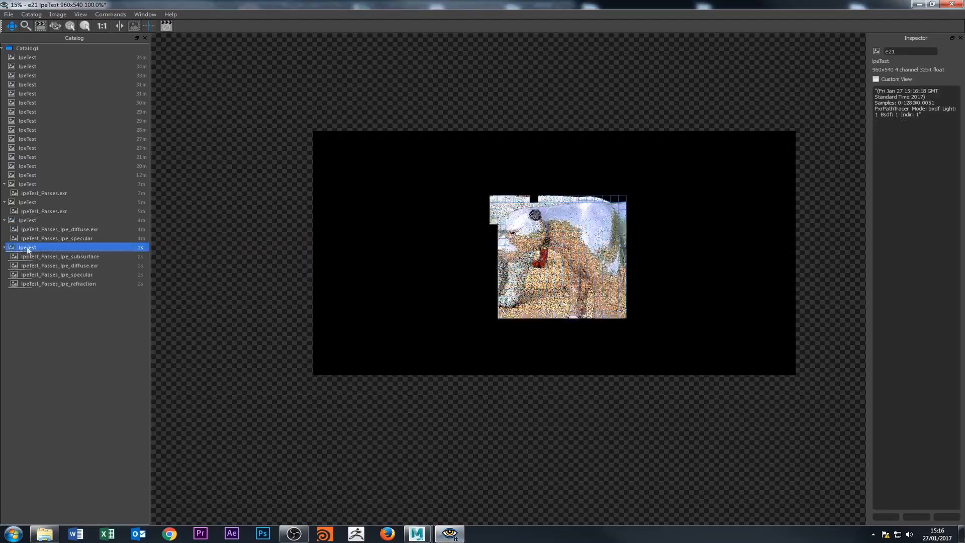
{"action": "left_click", "coordinate": [46, 256]}
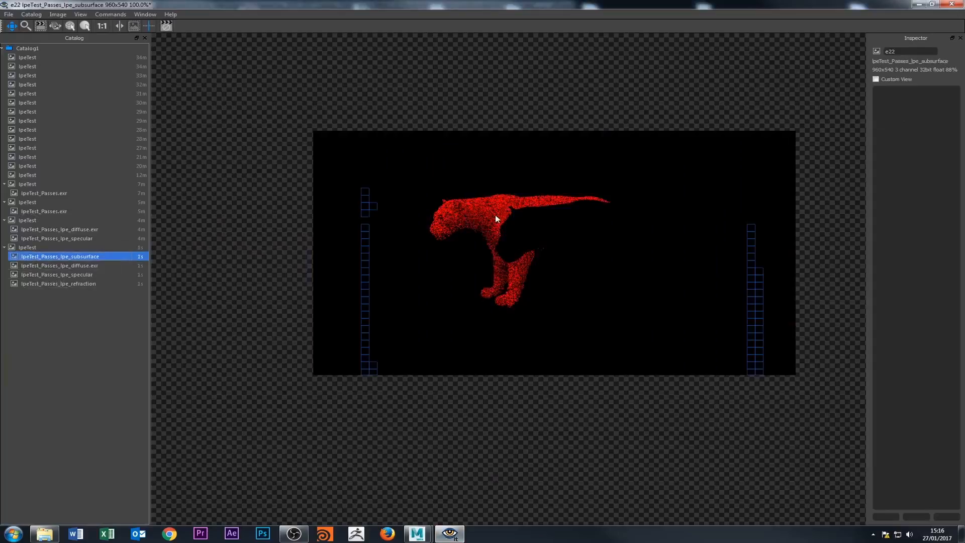
- Compare the lpe_diffuse and lpe_subsurface passes with the beauty image, ending with the cats up close in the beauty image
{"action": "left_click", "coordinate": [89, 266]}
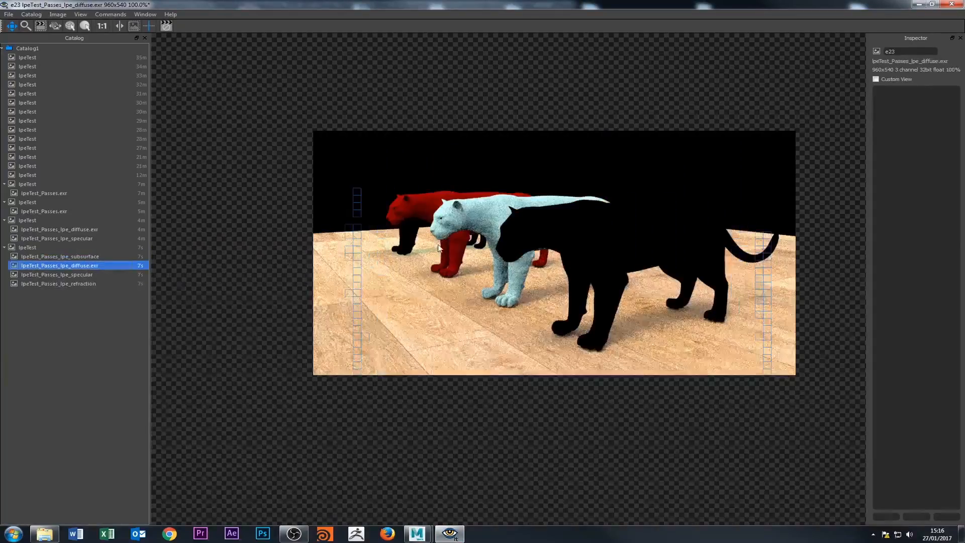
{"action": "left_click", "coordinate": [47, 256]}
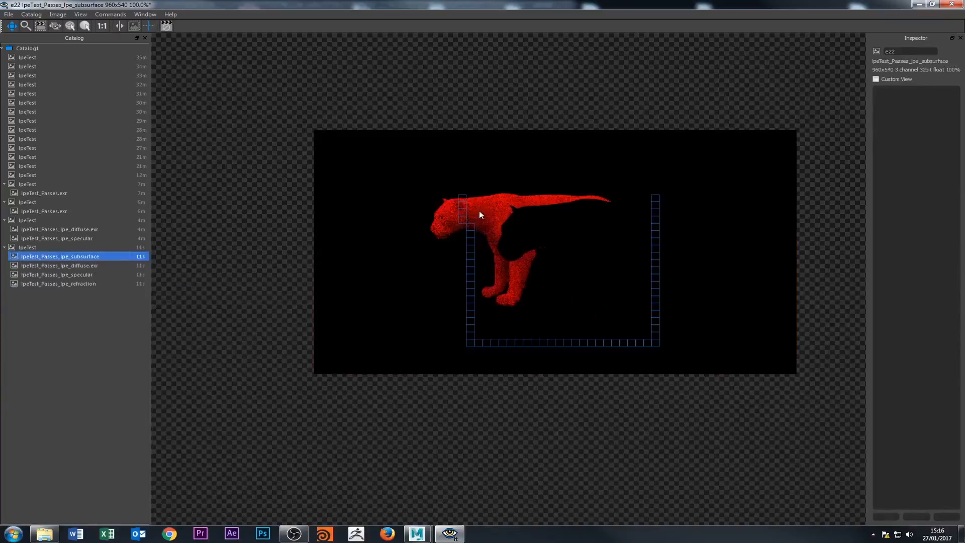
{"action": "left_click", "coordinate": [34, 248]}
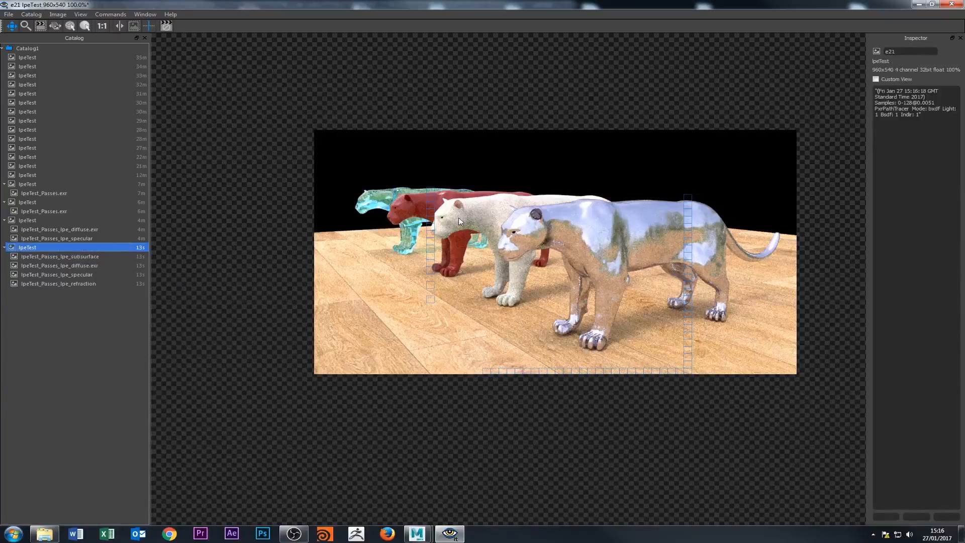
{"action": "scroll", "coordinate": [482, 199], "scroll_direction": "up", "scroll_amount": 3}
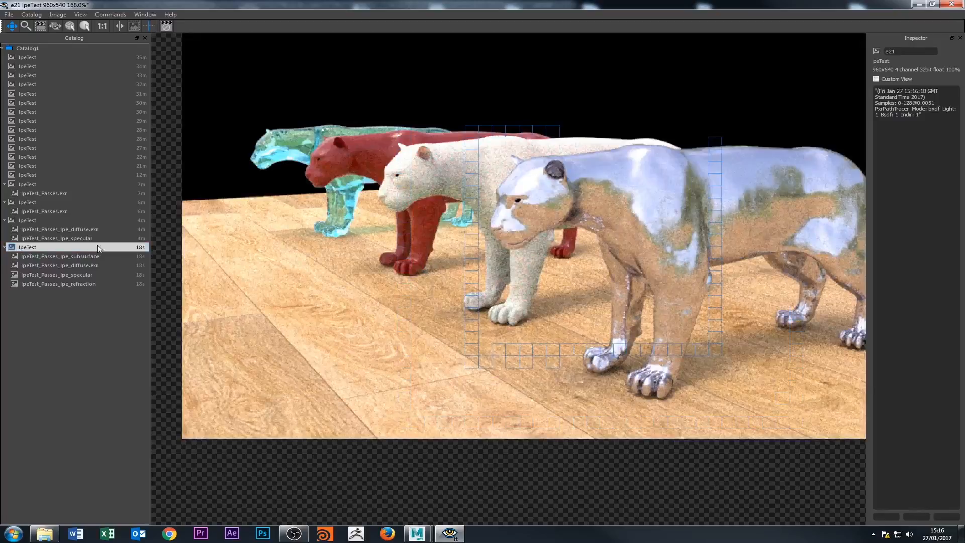
- View the new render's lpe_refraction pass, followed by its specular, diffuse and subsurface passes and the beauty image
{"action": "left_click", "coordinate": [97, 284]}
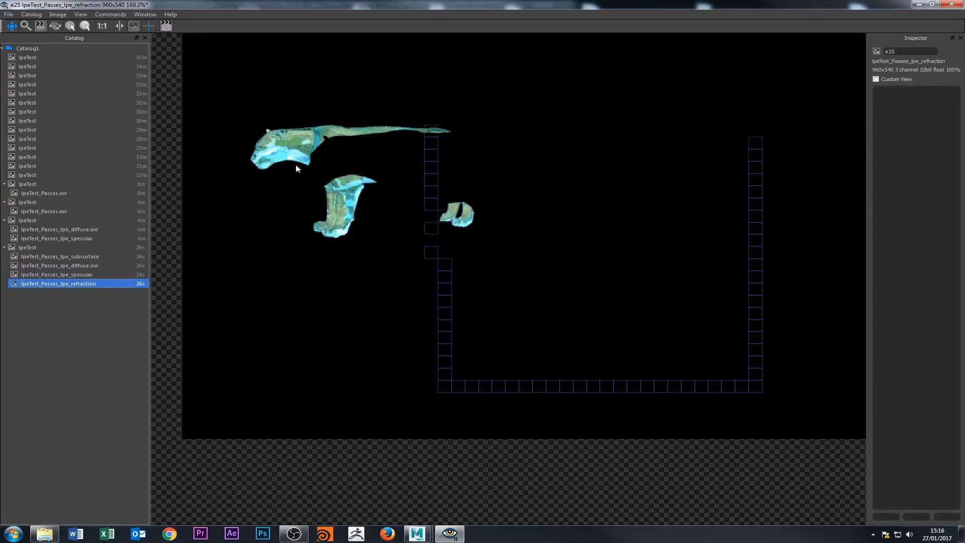
{"action": "key", "text": "Up"}
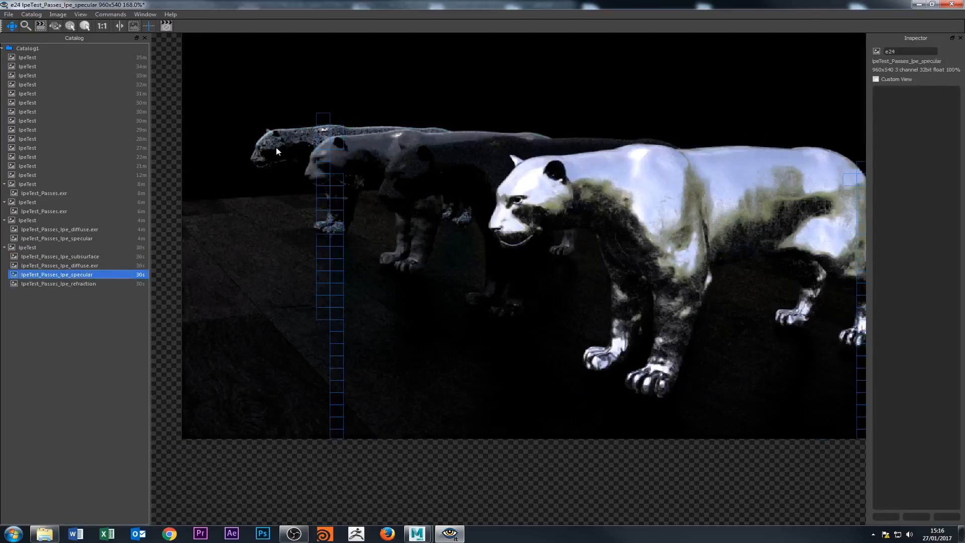
{"action": "key", "text": "Up"}
{"action": "key", "text": "Up"}
{"action": "key", "text": "Up"}
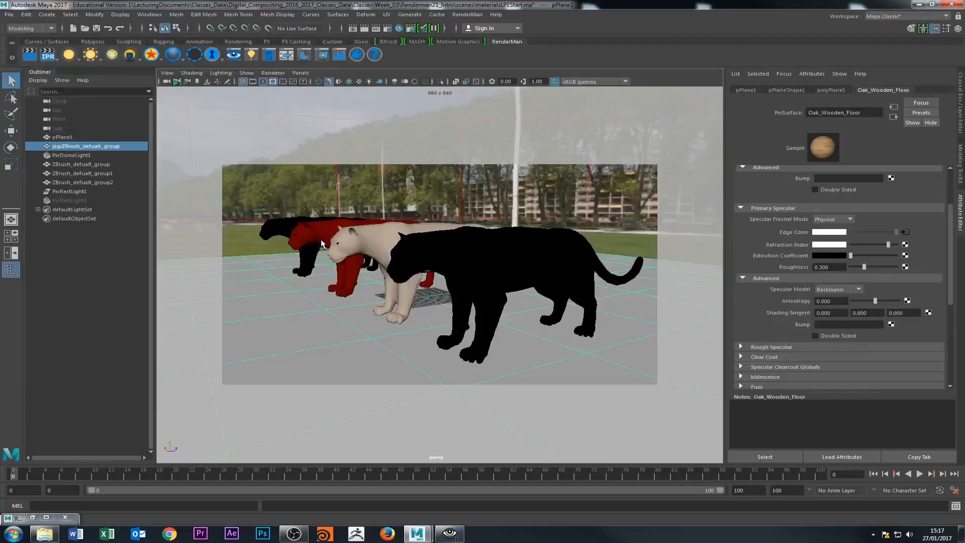
- Return to Maya and select the four cats in turn to inspect their materials, ending on the foreground metal cat
{"action": "left_click", "coordinate": [402, 252]}
{"action": "left_click", "coordinate": [367, 242]}
{"action": "left_click", "coordinate": [317, 235]}
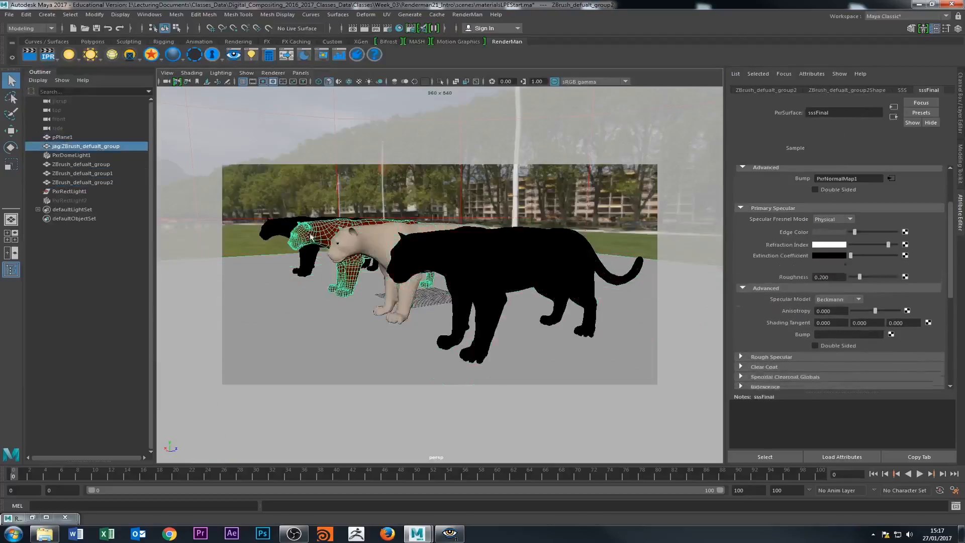
{"action": "left_click", "coordinate": [280, 229]}
{"action": "left_click", "coordinate": [316, 236]}
{"action": "left_click", "coordinate": [368, 243]}
{"action": "left_click", "coordinate": [420, 257]}
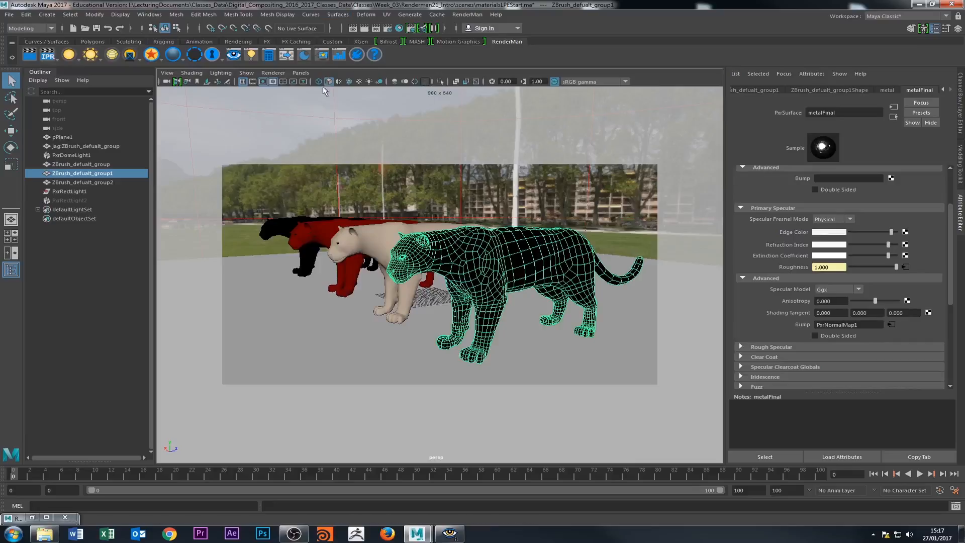
- Inspect the persp camera's Depth of Field attributes, and reselect the foreground metal cat
{"action": "left_click", "coordinate": [167, 82]}
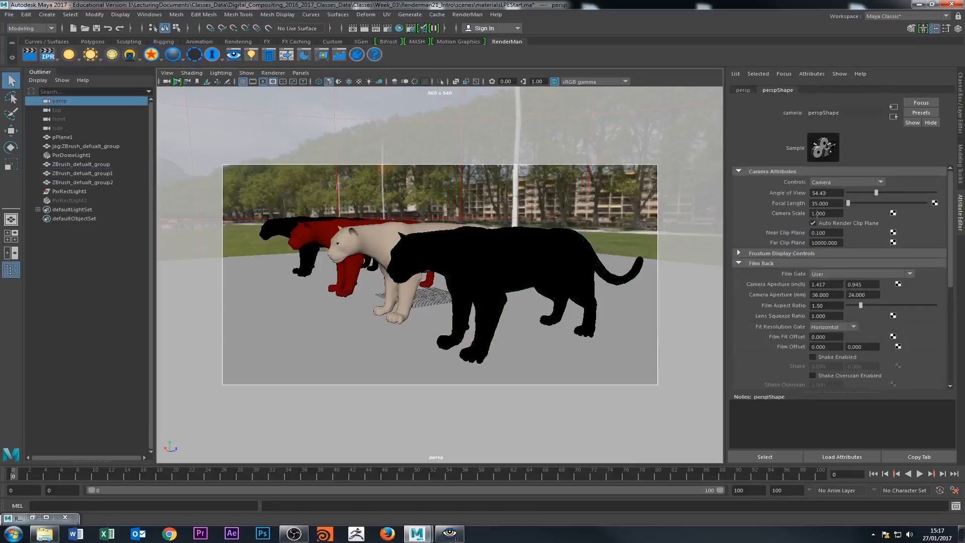
{"action": "scroll", "coordinate": [803, 267], "scroll_direction": "down", "scroll_amount": 5}
{"action": "left_click", "coordinate": [758, 274]}
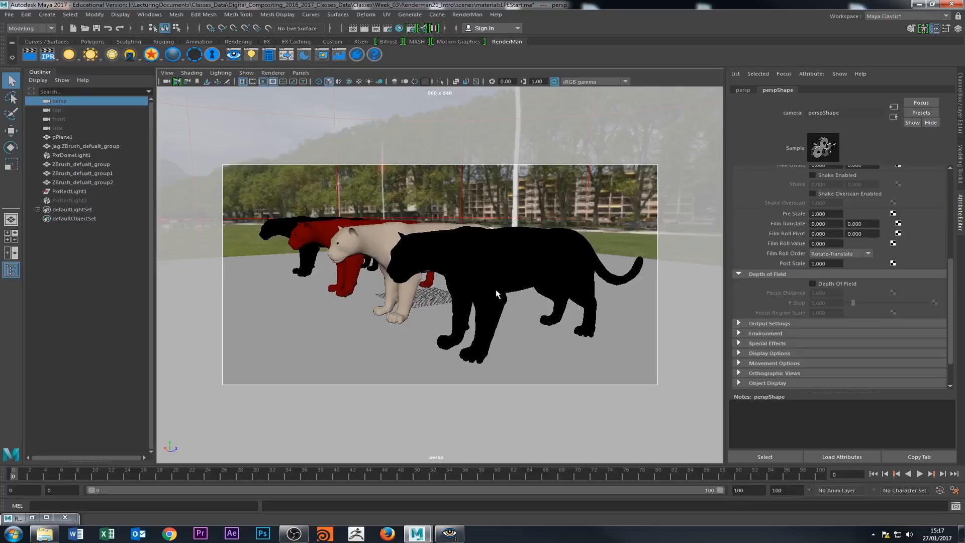
{"action": "left_click", "coordinate": [432, 303]}
{"action": "left_click", "coordinate": [451, 322]}
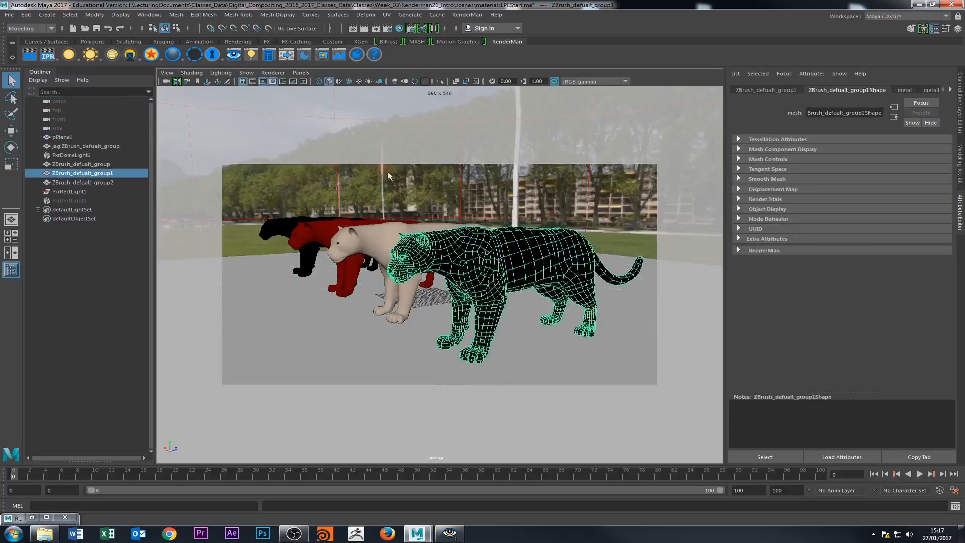
- Bring up the advanced RenderMan controls and look through the available LPE channels for the Final outputs
{"action": "left_click", "coordinate": [467, 15]}
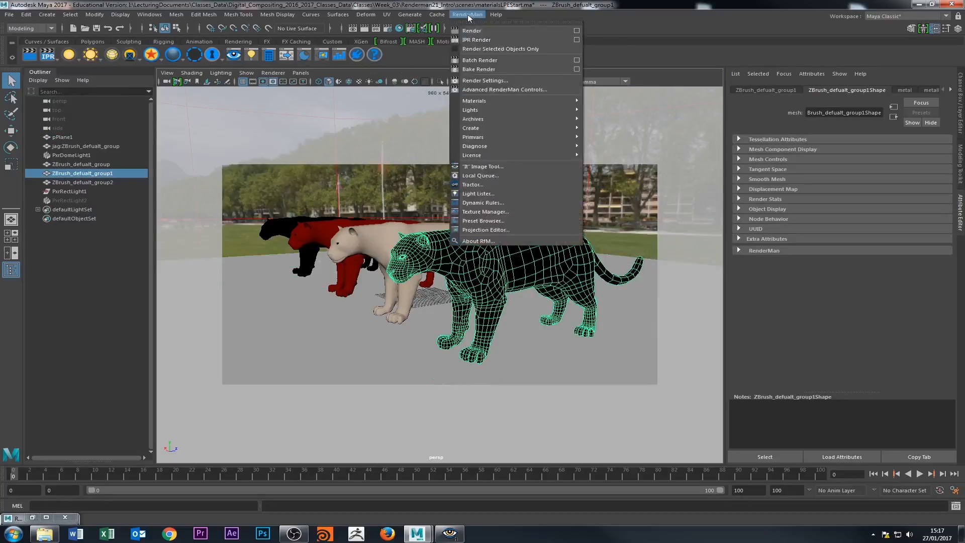
{"action": "left_click", "coordinate": [517, 90]}
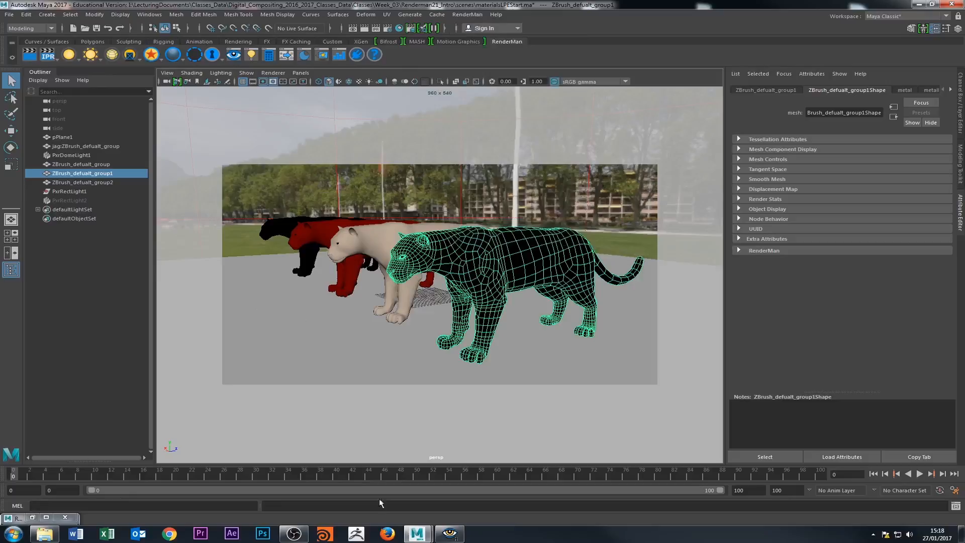
{"action": "left_click", "coordinate": [32, 516]}
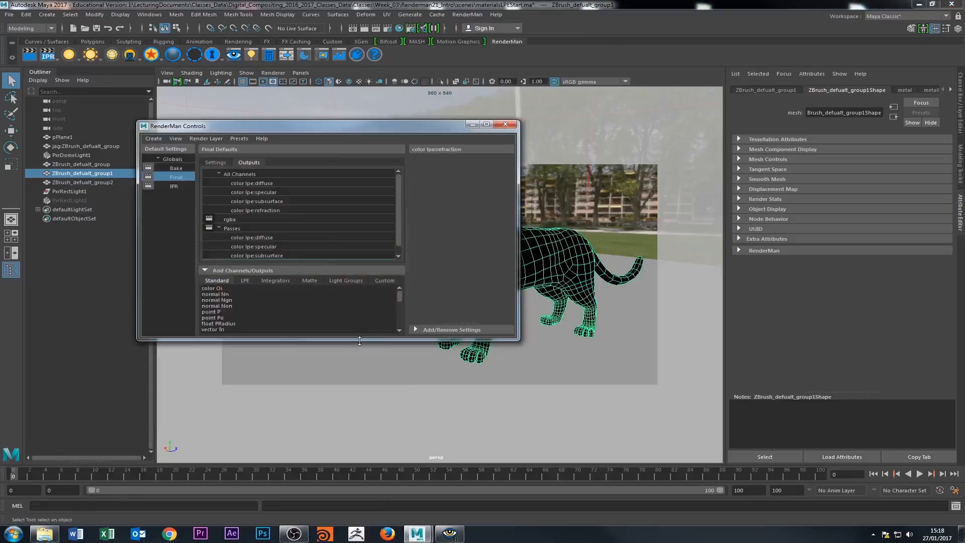
{"action": "left_click", "coordinate": [246, 307]}
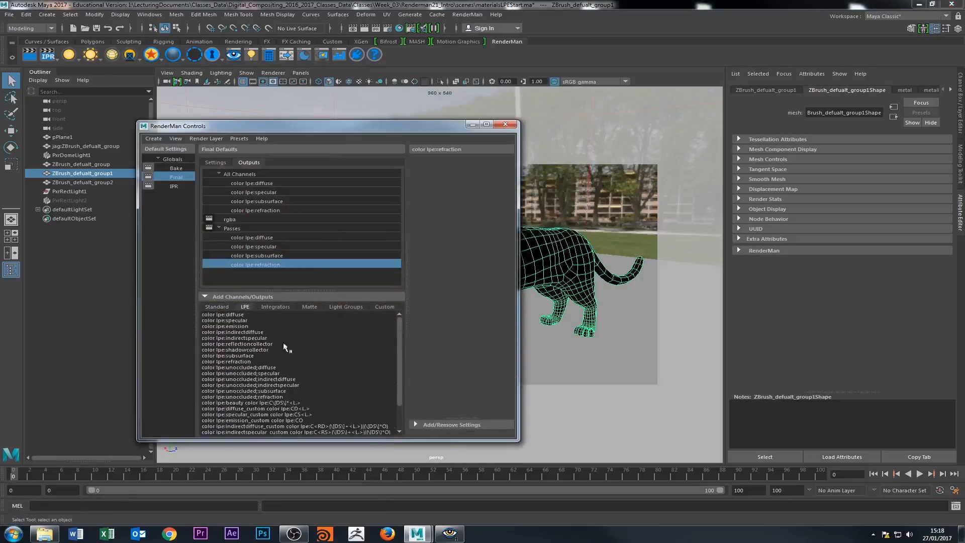
{"action": "scroll", "coordinate": [288, 374], "scroll_direction": "down", "scroll_amount": 2}
{"action": "scroll", "coordinate": [230, 348], "scroll_direction": "up", "scroll_amount": 2}
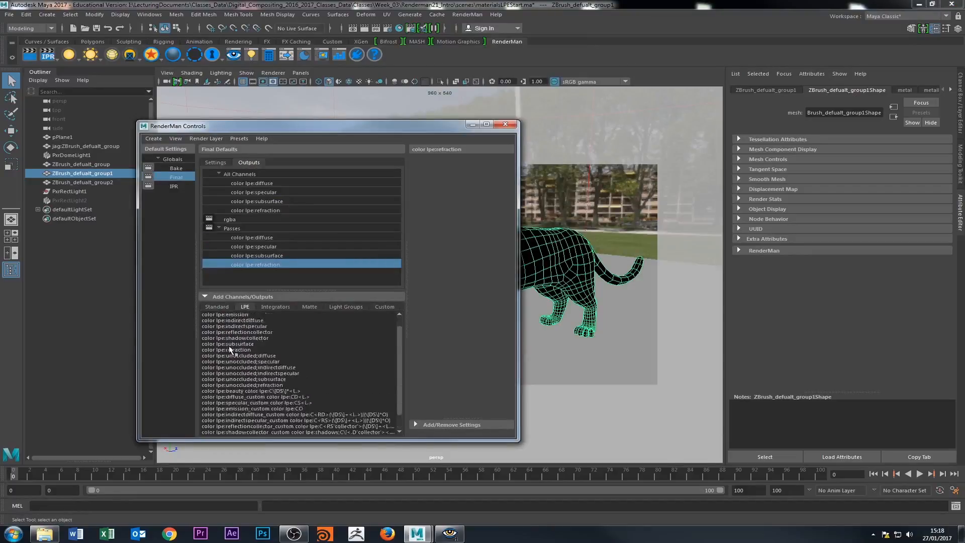
- Add the standard float z channel to the Passes output
{"action": "left_click", "coordinate": [218, 307]}
{"action": "scroll", "coordinate": [226, 372], "scroll_direction": "down", "scroll_amount": 5}
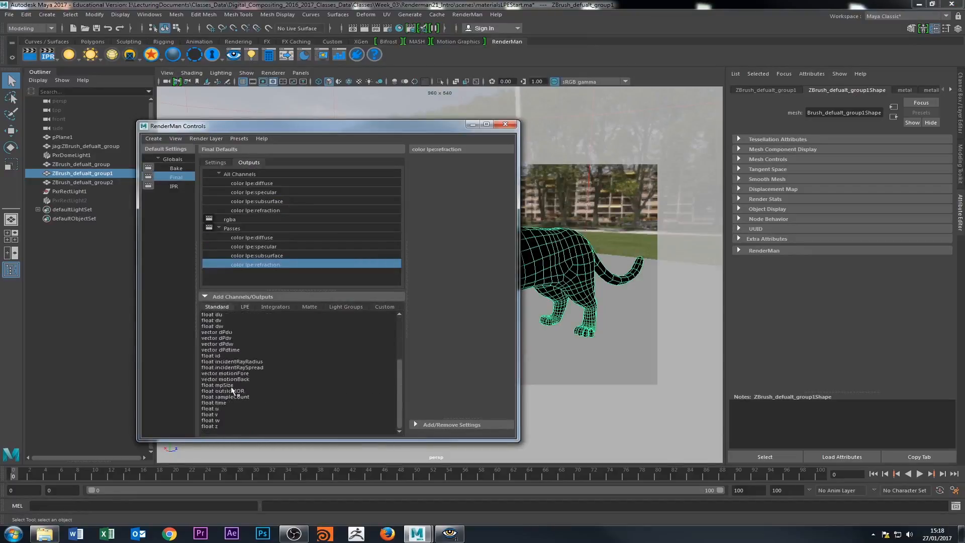
{"action": "left_click", "coordinate": [211, 427]}
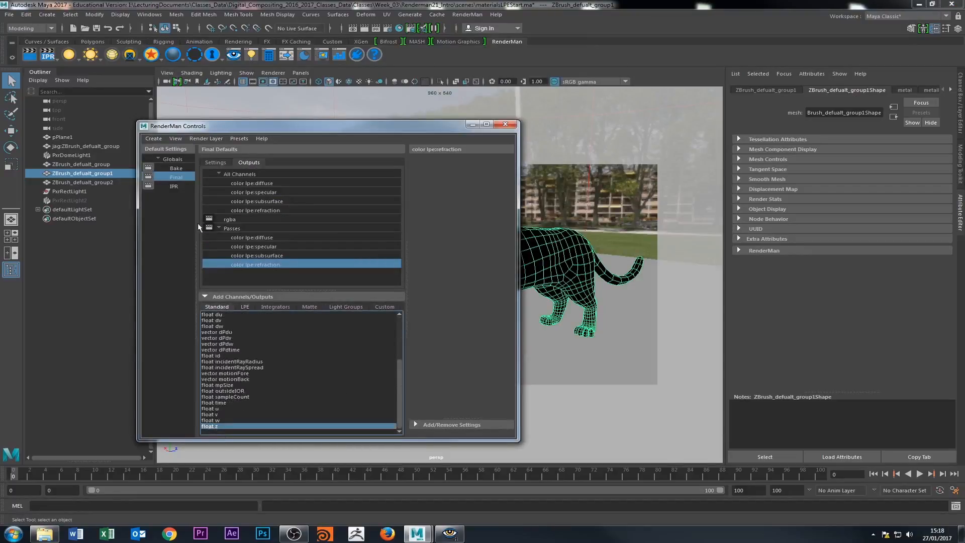
{"action": "left_click", "coordinate": [232, 229]}
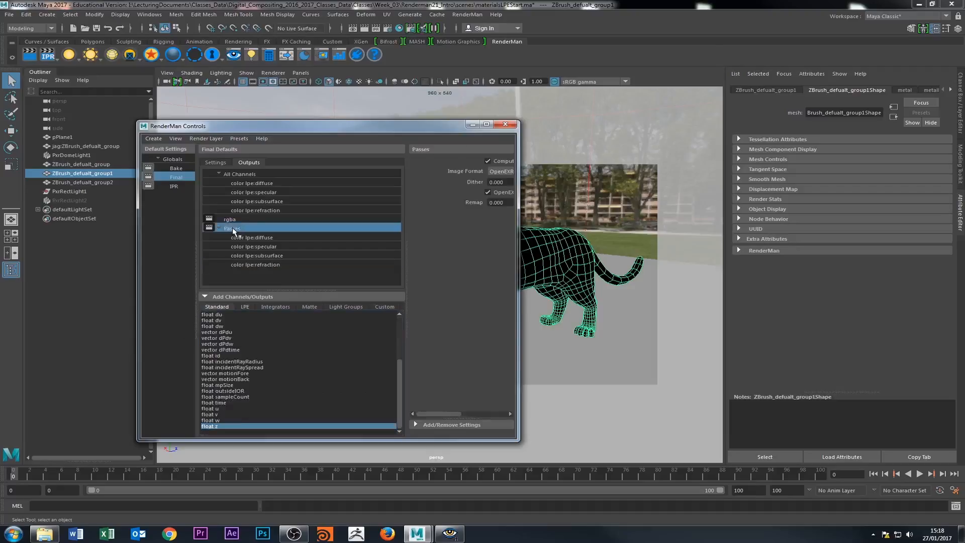
{"action": "right_click", "coordinate": [215, 428]}
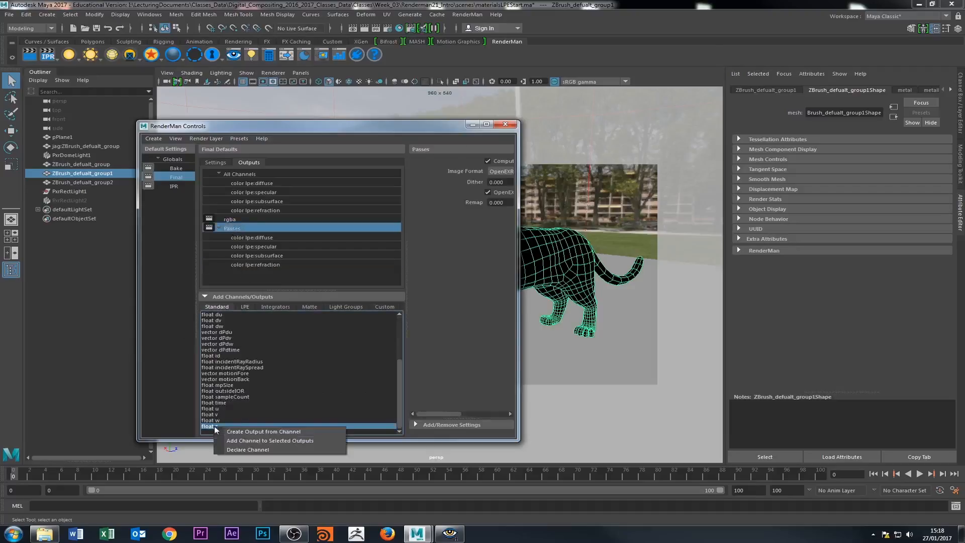
{"action": "left_click", "coordinate": [264, 440]}
{"action": "left_click", "coordinate": [250, 282]}
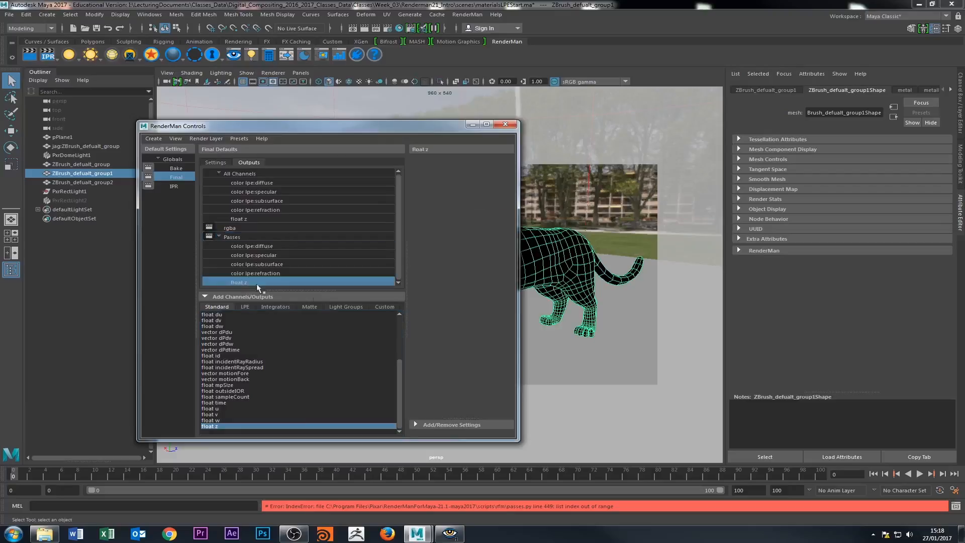
- Render the scene with the z channel added and view the new render's lpe_subsurface and lpe_diffuse passes in the RenderMan image viewer
{"action": "left_click", "coordinate": [473, 124]}
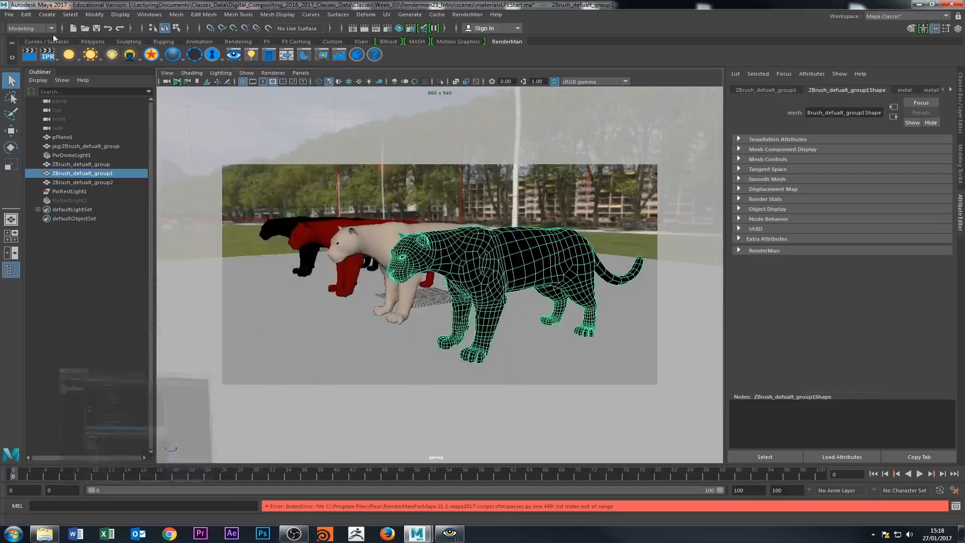
{"action": "left_click", "coordinate": [449, 533]}
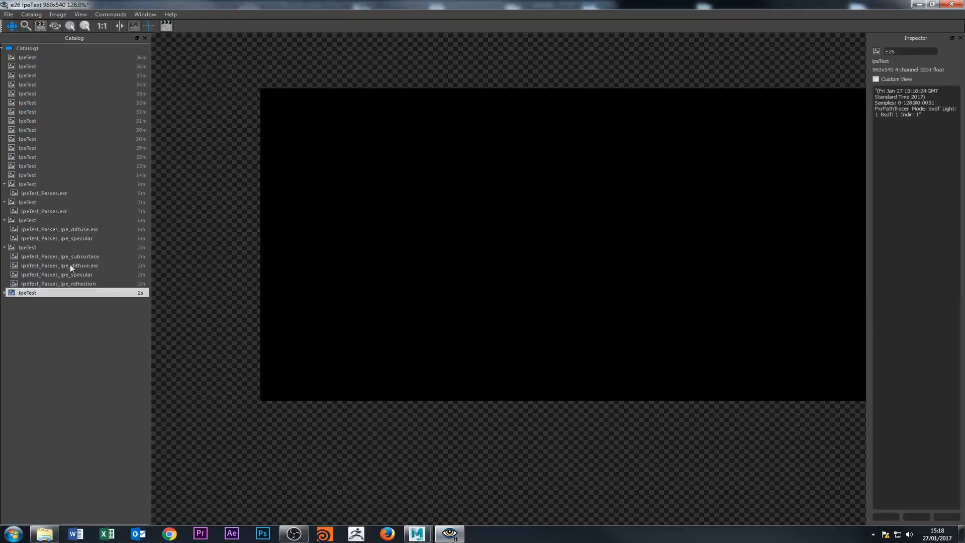
{"action": "left_click", "coordinate": [4, 292]}
{"action": "left_click", "coordinate": [38, 300]}
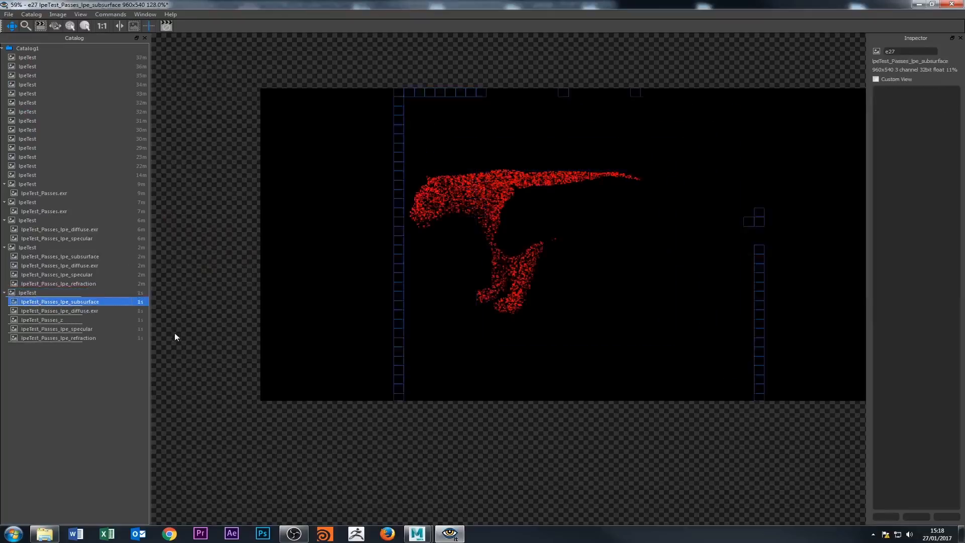
{"action": "key", "text": "Down"}
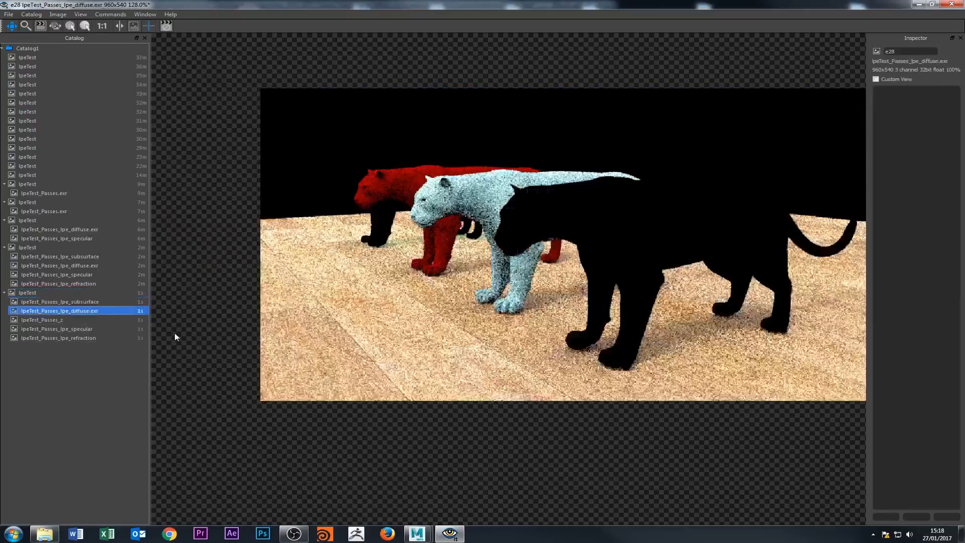
- View the new render's z pass as a whole image
{"action": "key", "text": "Down"}
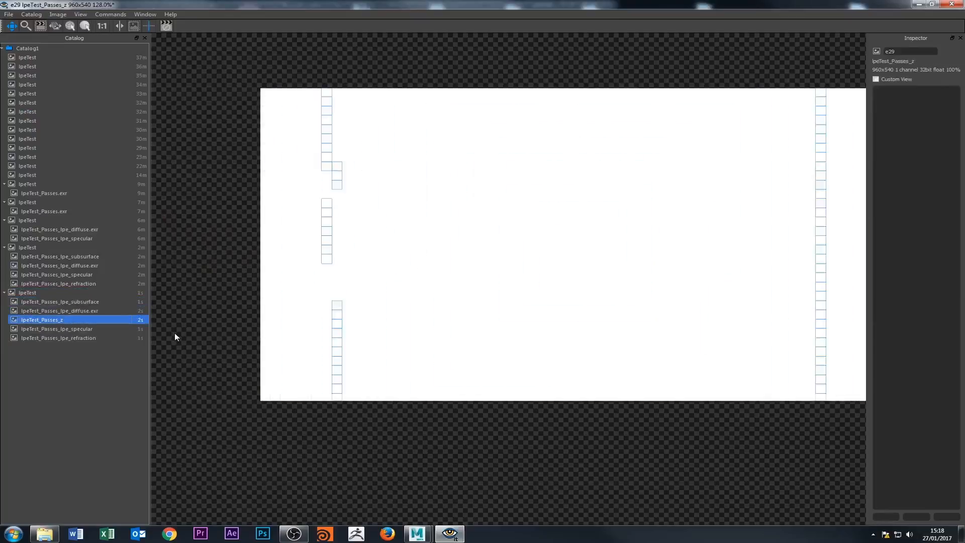
{"action": "scroll", "coordinate": [572, 242], "scroll_direction": "down", "scroll_amount": 1}
{"action": "scroll", "coordinate": [561, 248], "scroll_direction": "up", "scroll_amount": 1}
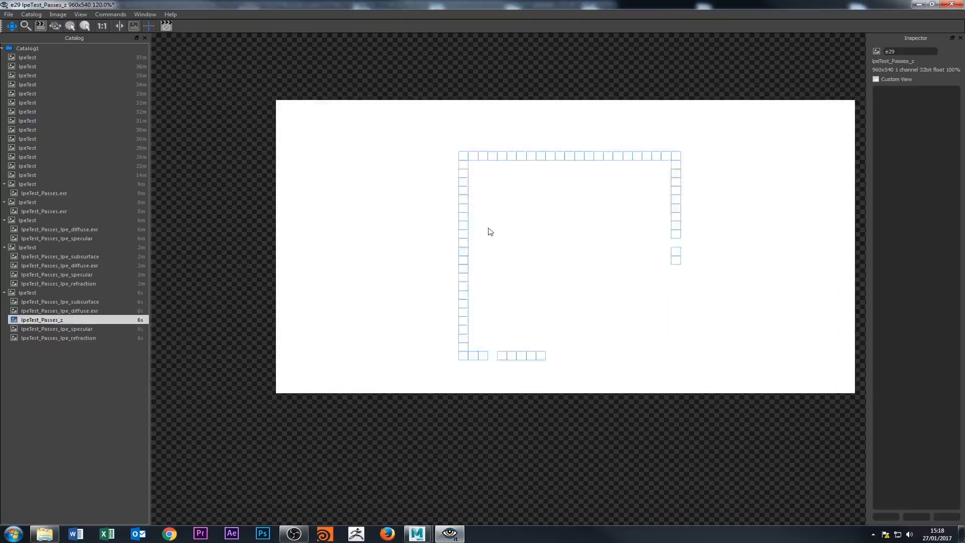
{"action": "scroll", "coordinate": [517, 233], "scroll_direction": "down", "scroll_amount": 1}
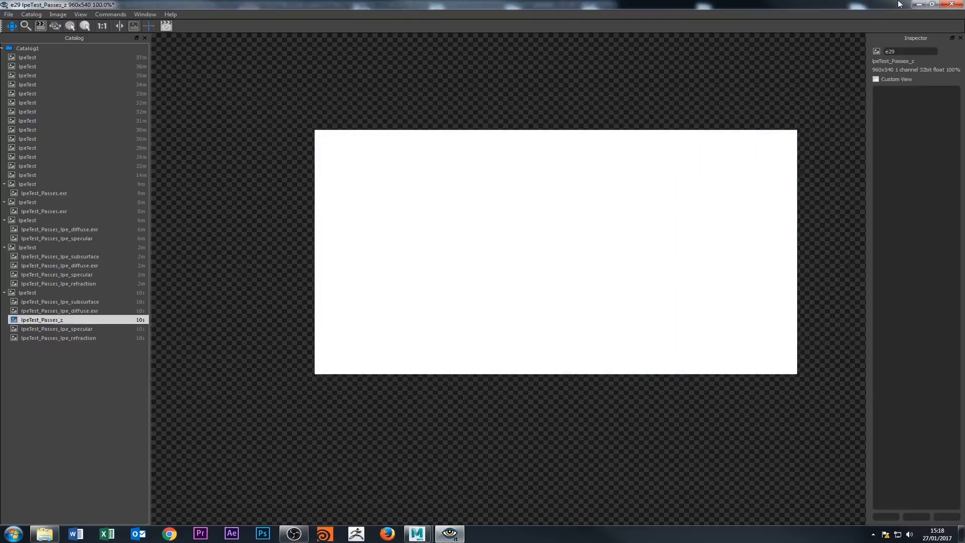
- Return to Maya and select the white, metal and glass cats in turn, ending on the white cat
{"action": "left_click", "coordinate": [918, 4]}
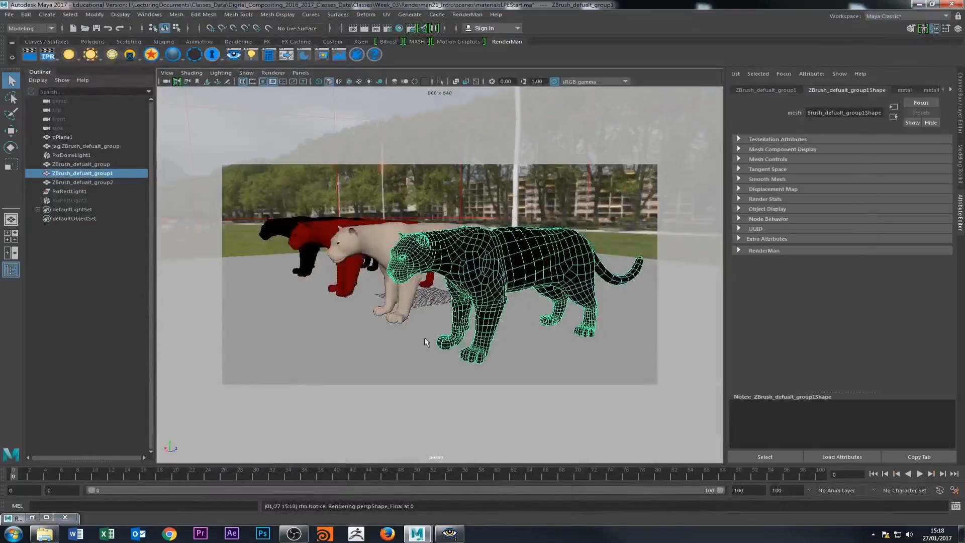
{"action": "left_click", "coordinate": [354, 241]}
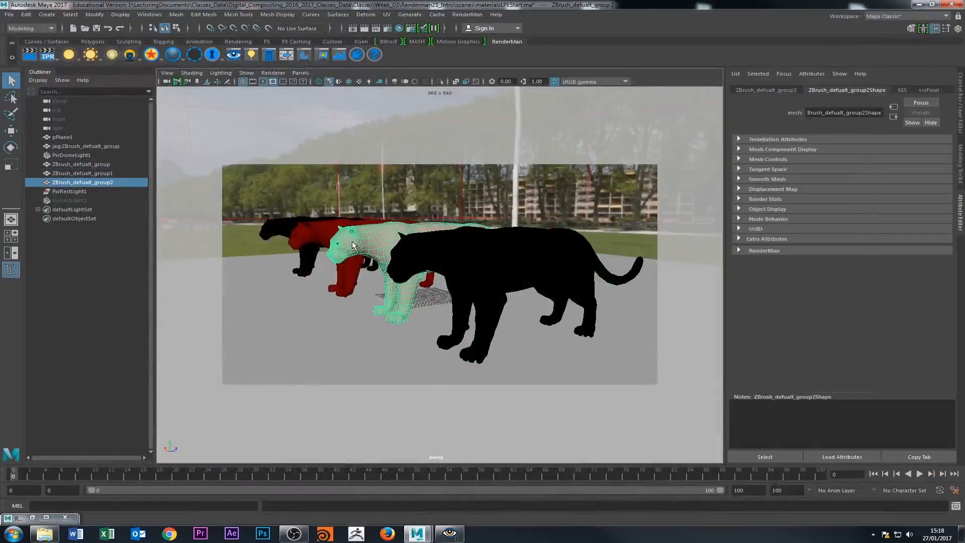
{"action": "left_click", "coordinate": [468, 274]}
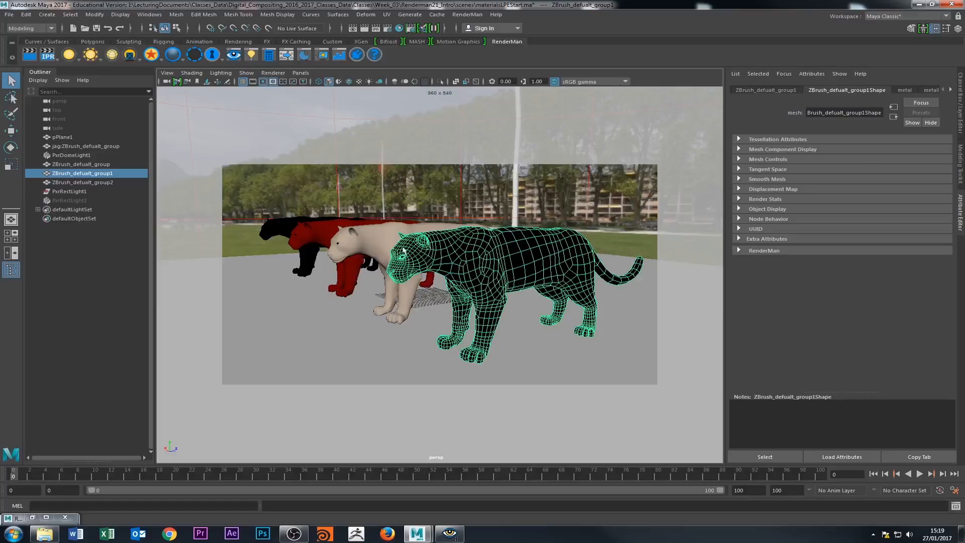
{"action": "left_click", "coordinate": [346, 239]}
{"action": "left_click", "coordinate": [299, 227]}
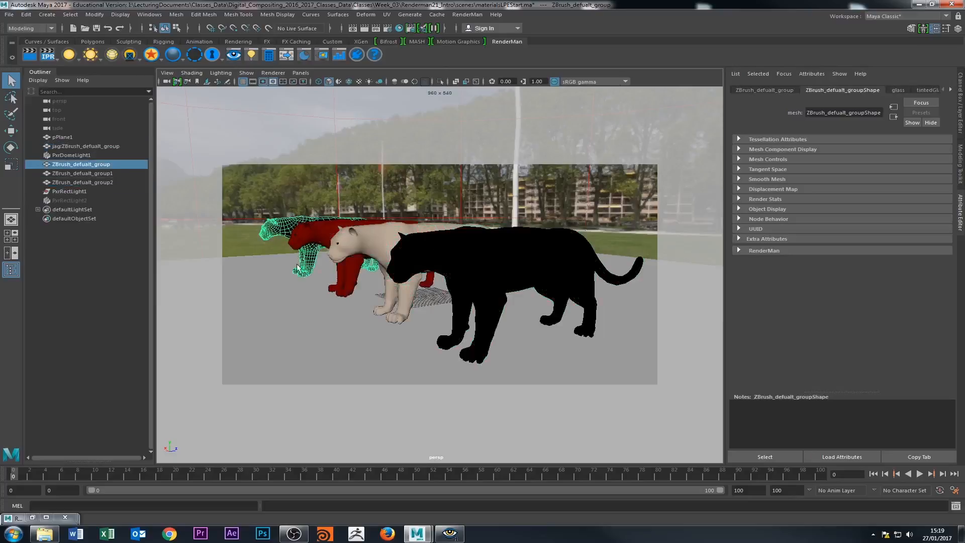
{"action": "left_click", "coordinate": [398, 318]}
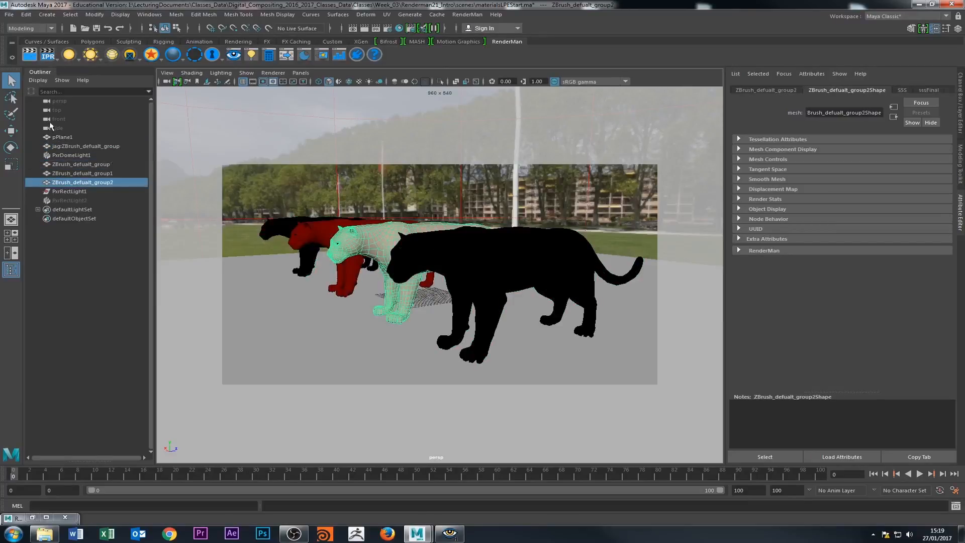
- Render the scene again and view the new render's beauty image, lpe_subsurface and lpe_diffuse passes in the RenderMan image viewer
{"action": "left_click", "coordinate": [449, 532]}
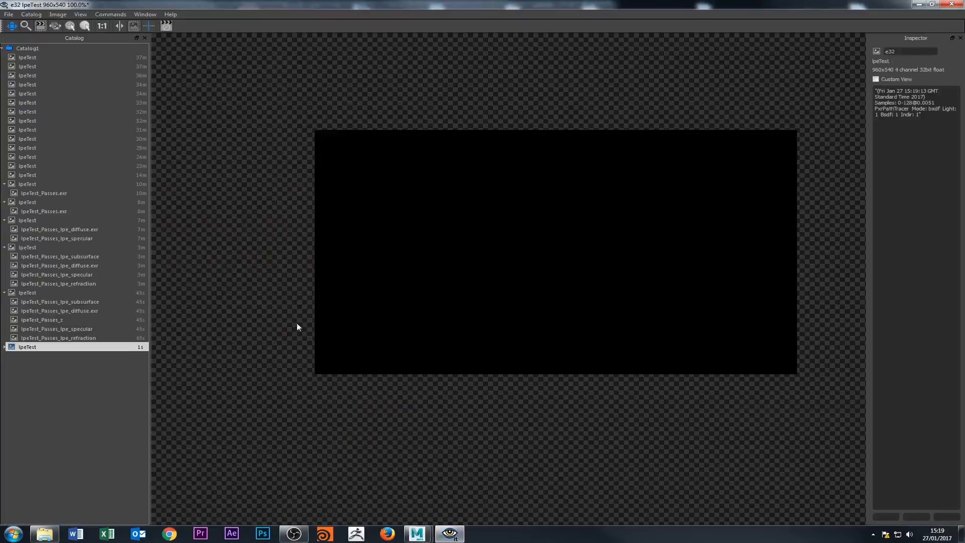
{"action": "left_click", "coordinate": [31, 346]}
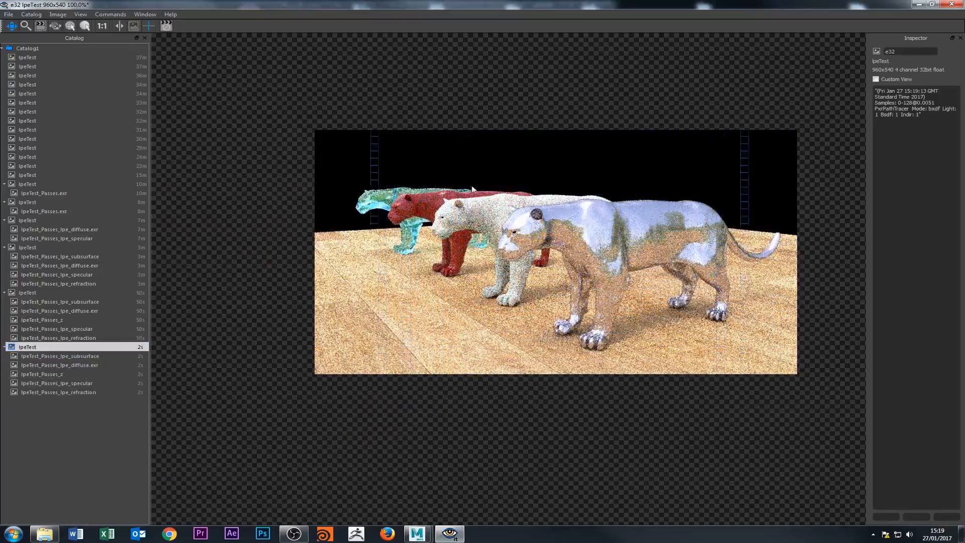
{"action": "left_click", "coordinate": [59, 356]}
{"action": "left_click", "coordinate": [66, 363]}
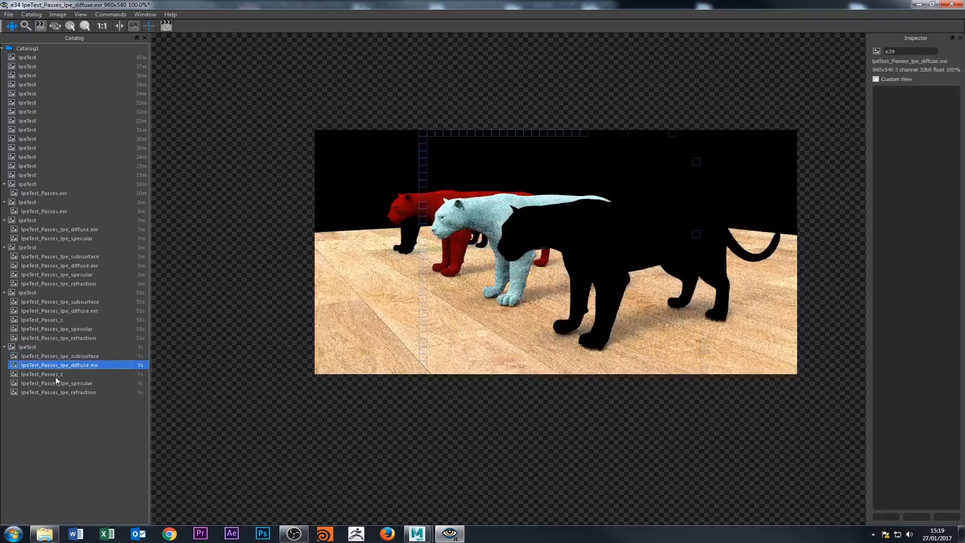
- View the latest render's z, lpe_specular and lpe_refraction passes, returning to the z pass to examine the cats' depth shading
{"action": "left_click", "coordinate": [56, 375]}
{"action": "left_click", "coordinate": [64, 384]}
{"action": "left_click", "coordinate": [65, 391]}
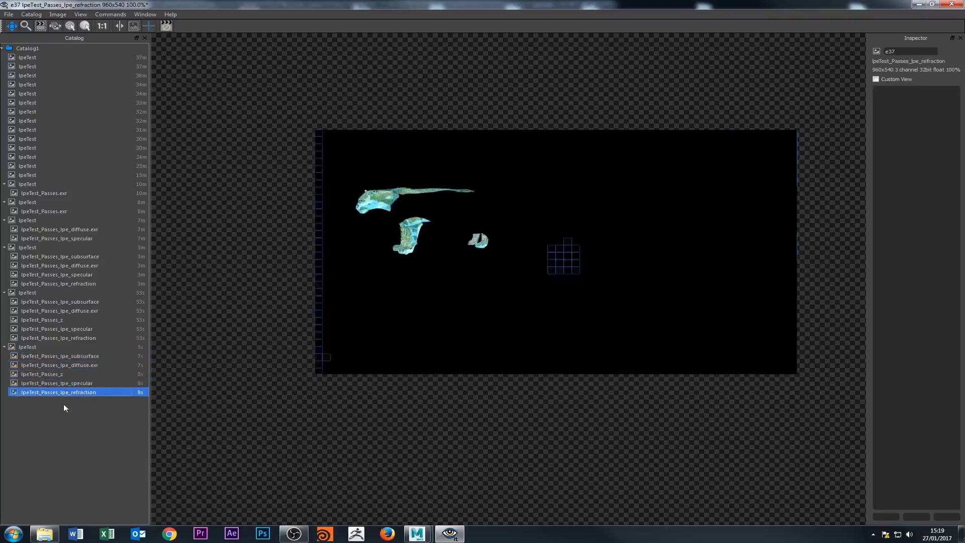
{"action": "left_click", "coordinate": [47, 375]}
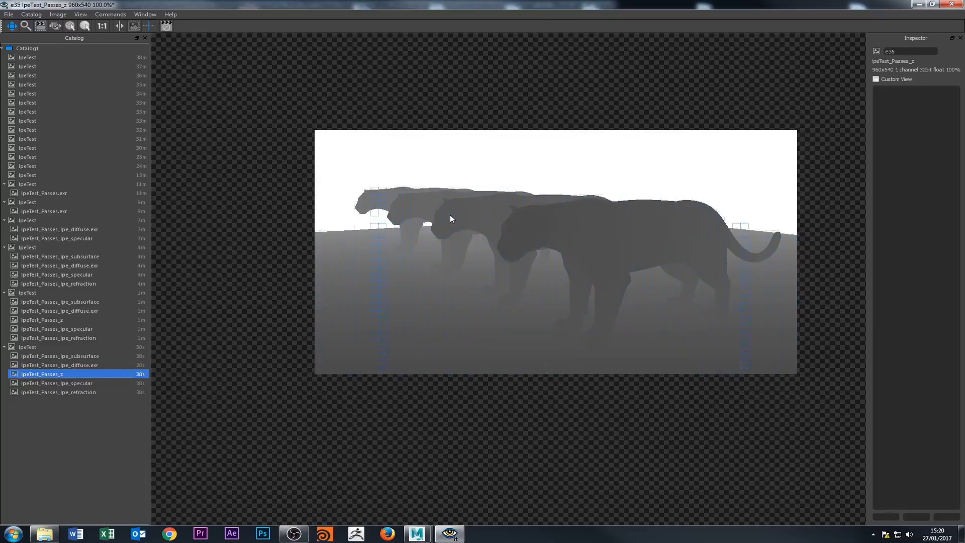
{"action": "left_click", "coordinate": [509, 218]}
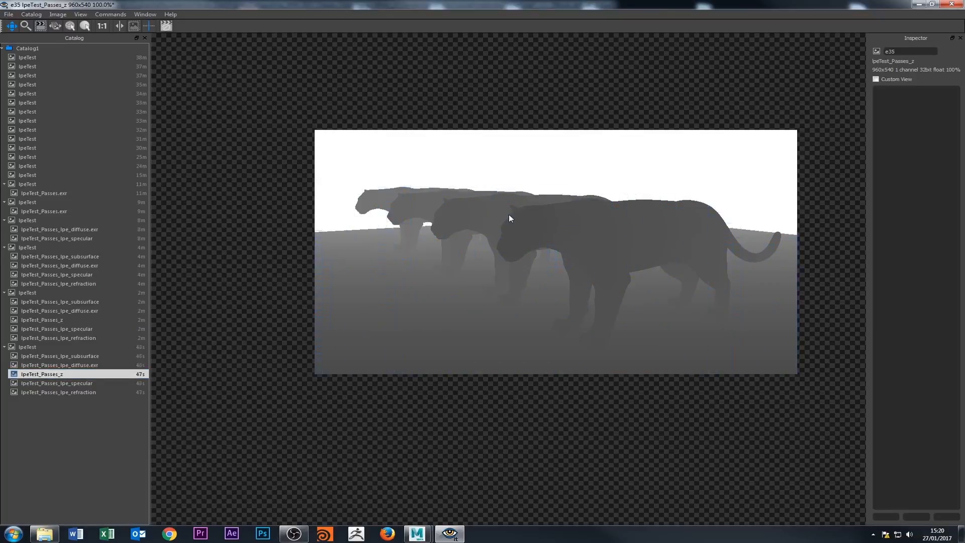
- Show the latest render's beauty image and bring its display brightness back up
{"action": "left_click", "coordinate": [32, 347]}
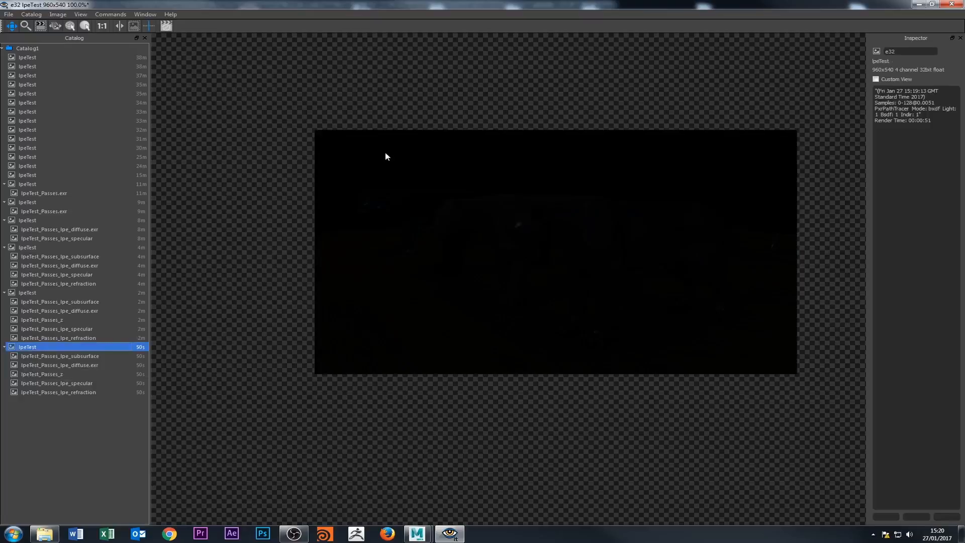
{"action": "scroll", "coordinate": [385, 153], "scroll_direction": "up", "scroll_amount": 15}
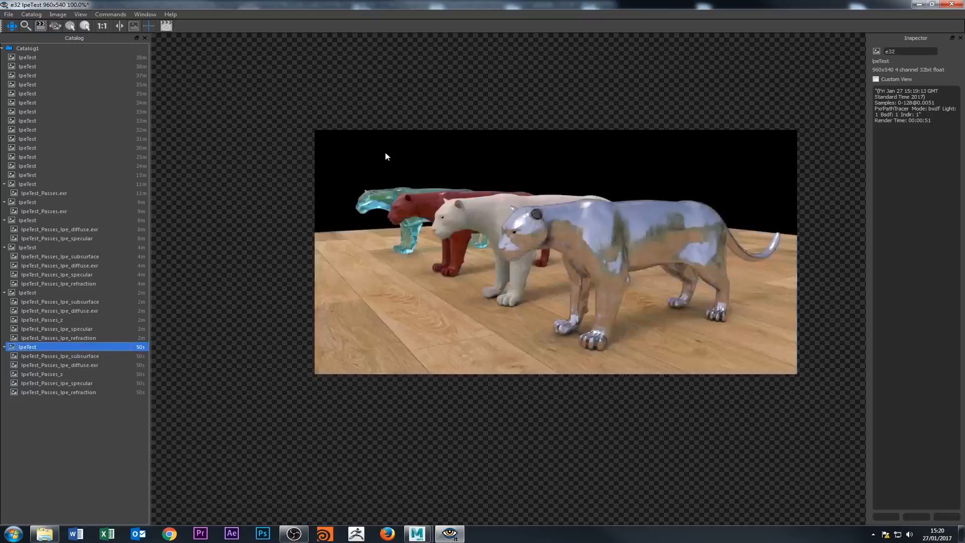
{"action": "scroll", "coordinate": [385, 152], "scroll_direction": "up", "scroll_amount": 2}
{"action": "scroll", "coordinate": [385, 153], "scroll_direction": "down", "scroll_amount": 4}
{"action": "scroll", "coordinate": [385, 152], "scroll_direction": "up", "scroll_amount": 2}
{"action": "scroll", "coordinate": [385, 152], "scroll_direction": "up", "scroll_amount": 2}
{"action": "scroll", "coordinate": [385, 152], "scroll_direction": "down", "scroll_amount": 2}
- Turn on the pixel readout in the RenderMan image viewer
{"action": "left_click", "coordinate": [134, 16]}
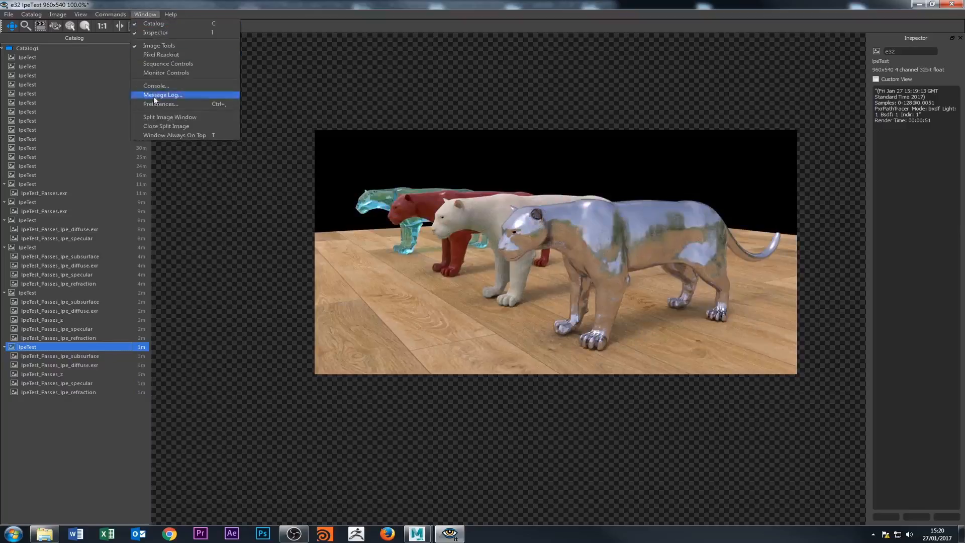
{"action": "mouse_move", "coordinate": [80, 14]}
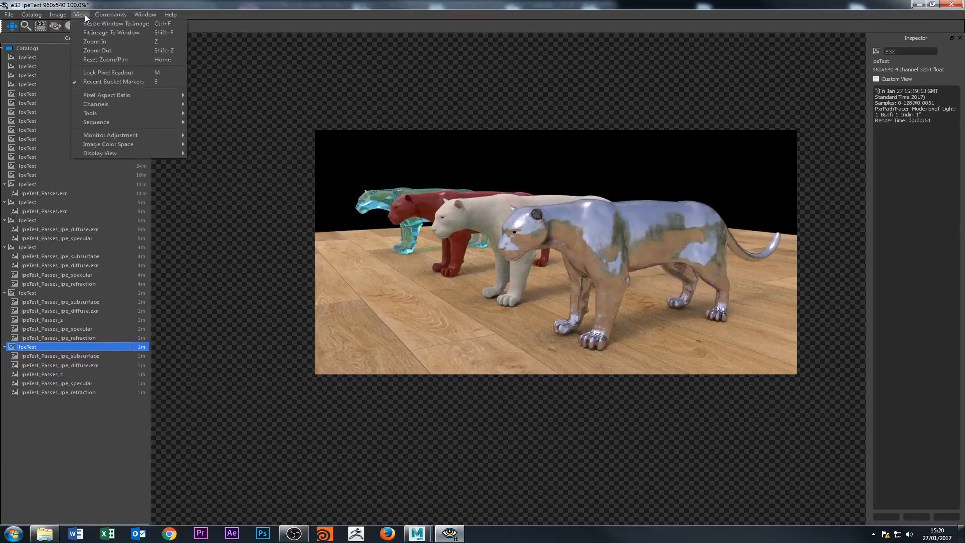
{"action": "mouse_move", "coordinate": [125, 144]}
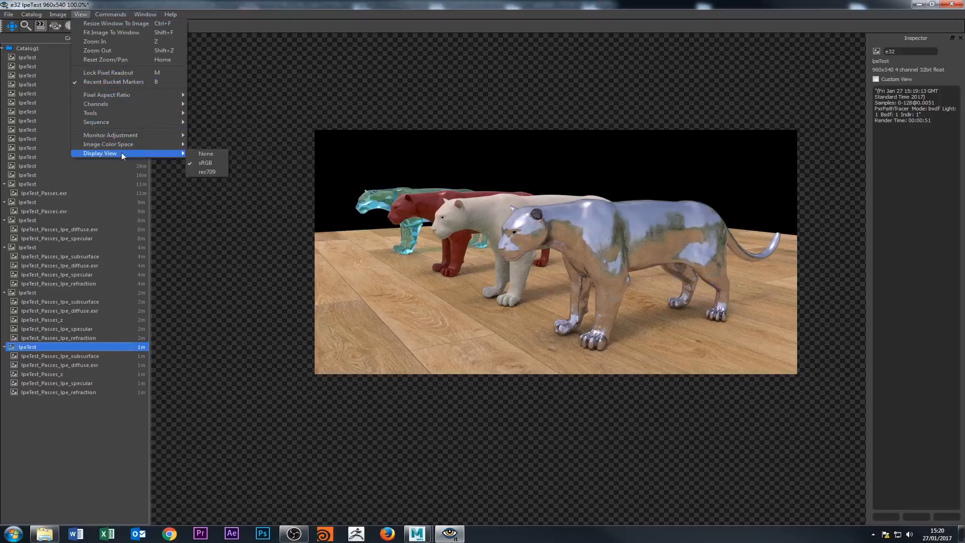
{"action": "mouse_move", "coordinate": [106, 115]}
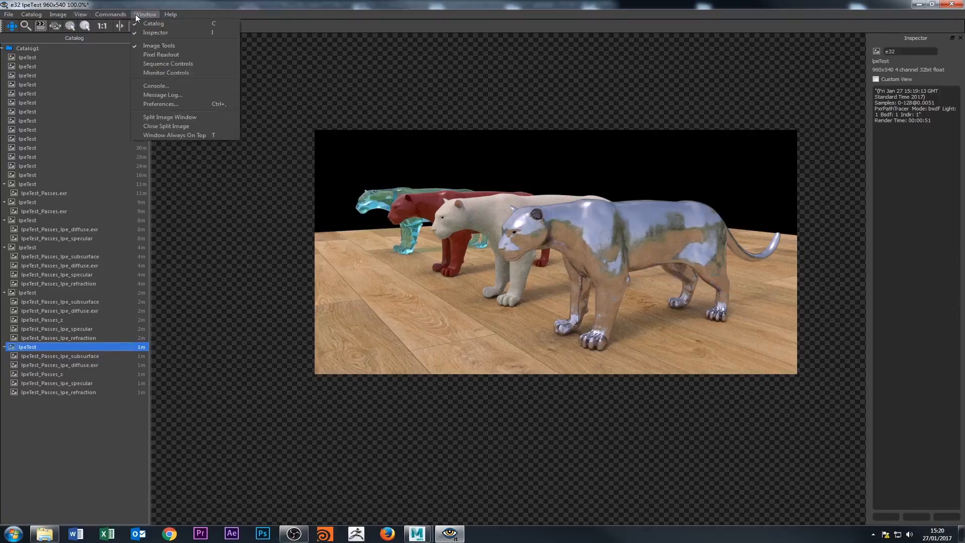
{"action": "left_click", "coordinate": [163, 54]}
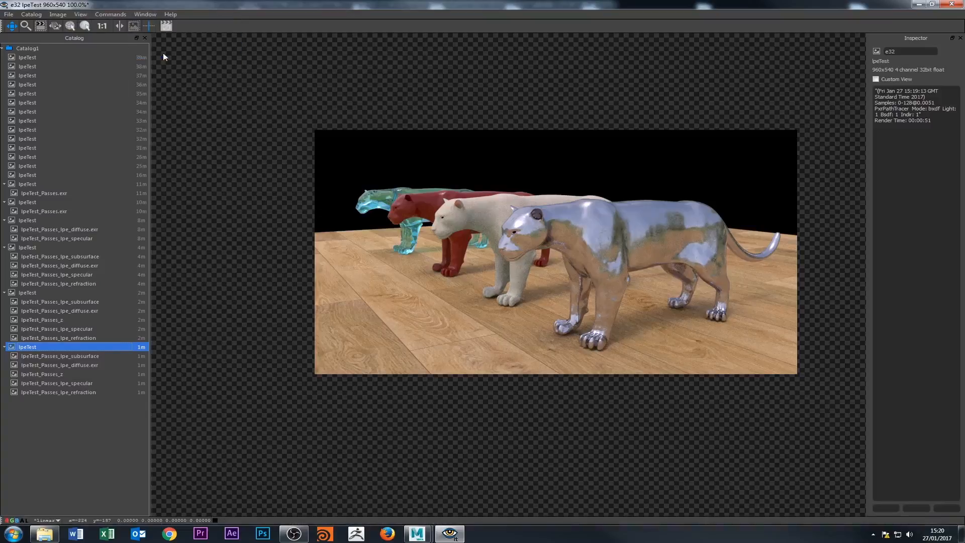
{"action": "left_click", "coordinate": [139, 14]}
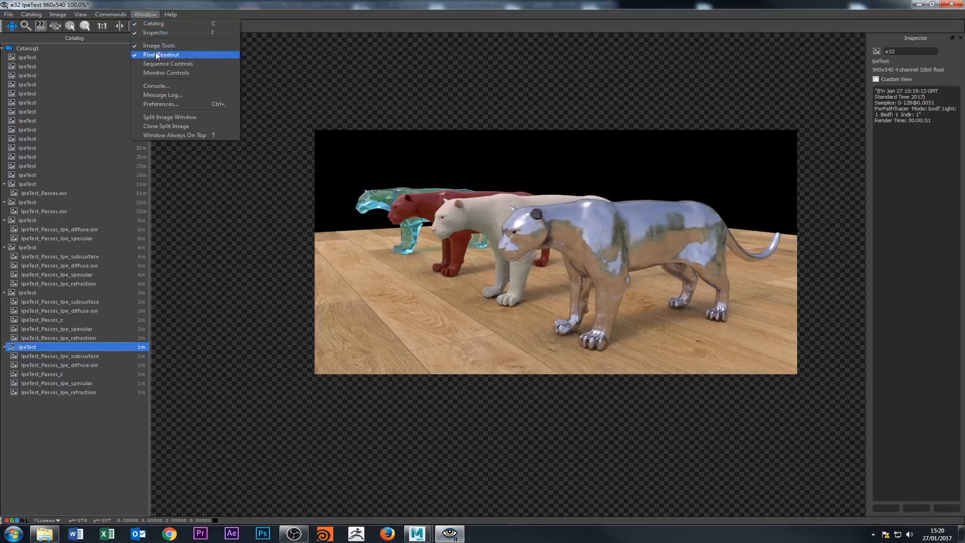
{"action": "left_click", "coordinate": [455, 342]}
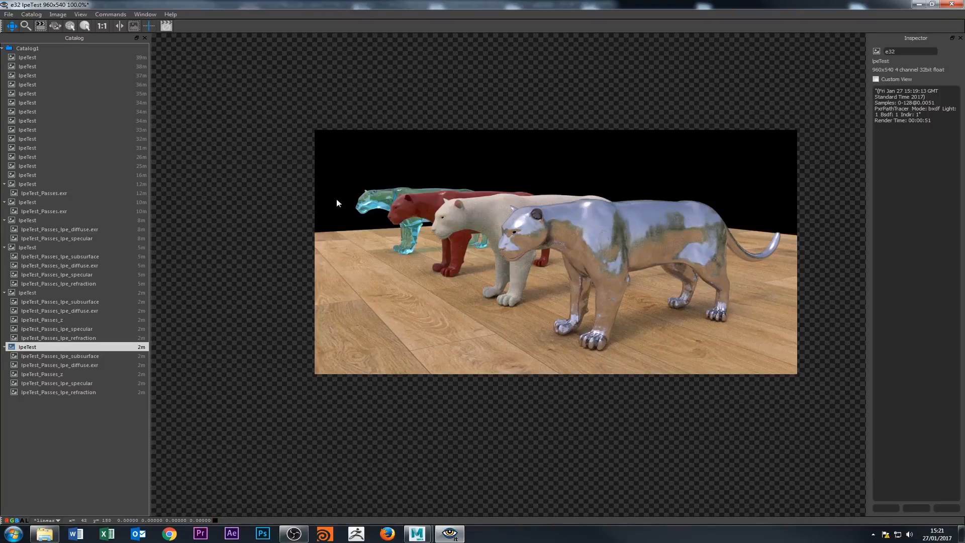
- Display the beauty image's alpha channel, inspect the matte edges around the glass cat and floor up close, and restore the full-colour view
{"action": "key", "text": "a"}
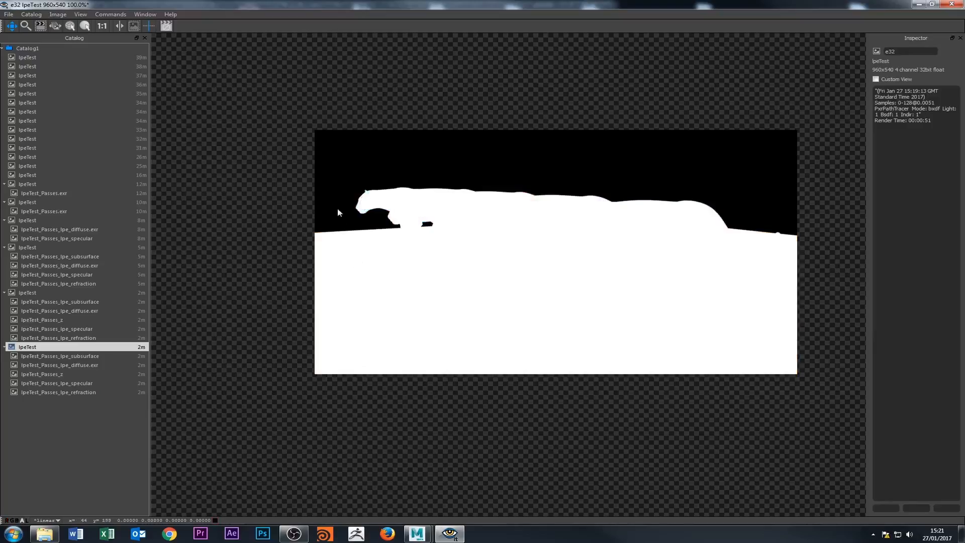
{"action": "scroll", "coordinate": [343, 227], "scroll_direction": "up", "scroll_amount": 8}
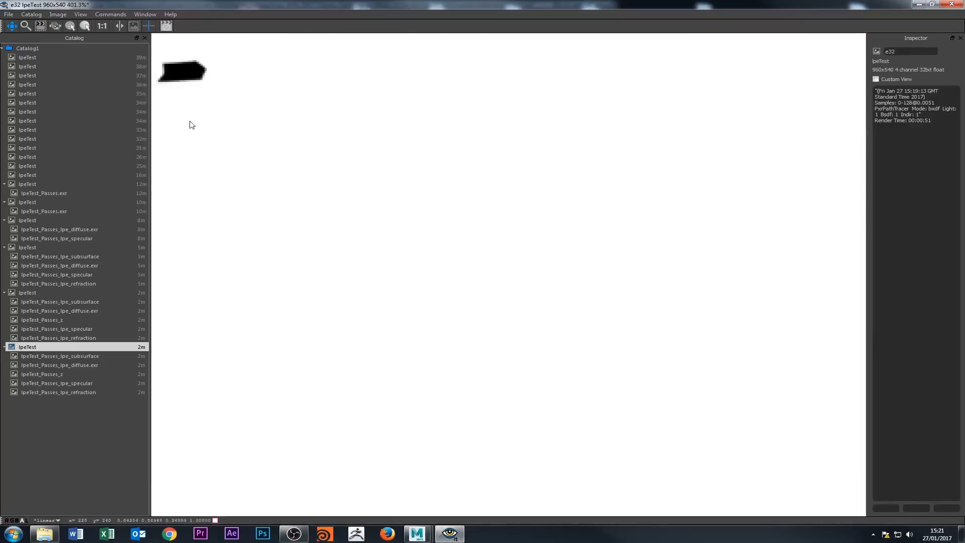
{"action": "scroll", "coordinate": [416, 213], "scroll_direction": "down", "scroll_amount": 5}
{"action": "scroll", "coordinate": [557, 266], "scroll_direction": "up", "scroll_amount": 4}
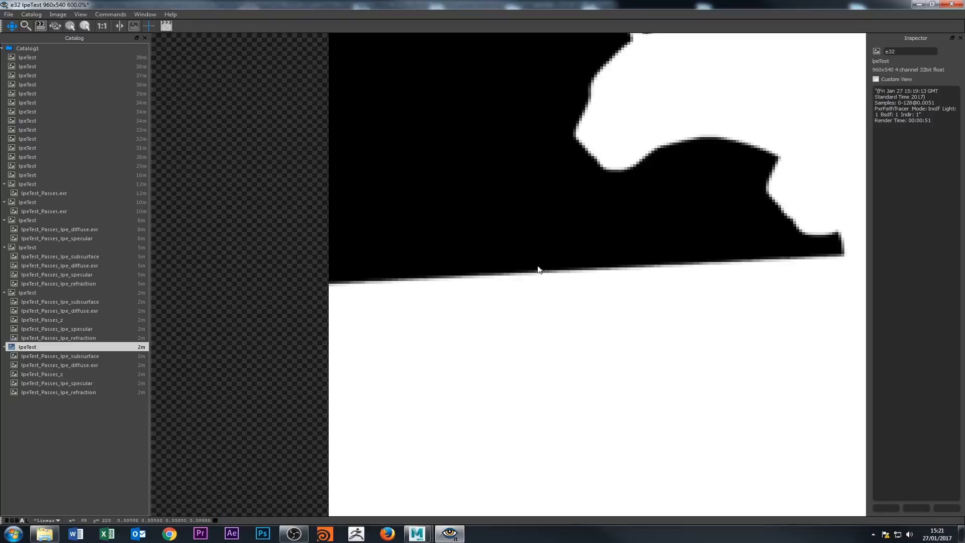
{"action": "scroll", "coordinate": [520, 253], "scroll_direction": "down", "scroll_amount": 5}
{"action": "left_click_drag", "start_coordinate": [553, 276], "coordinate": [458, 274]}
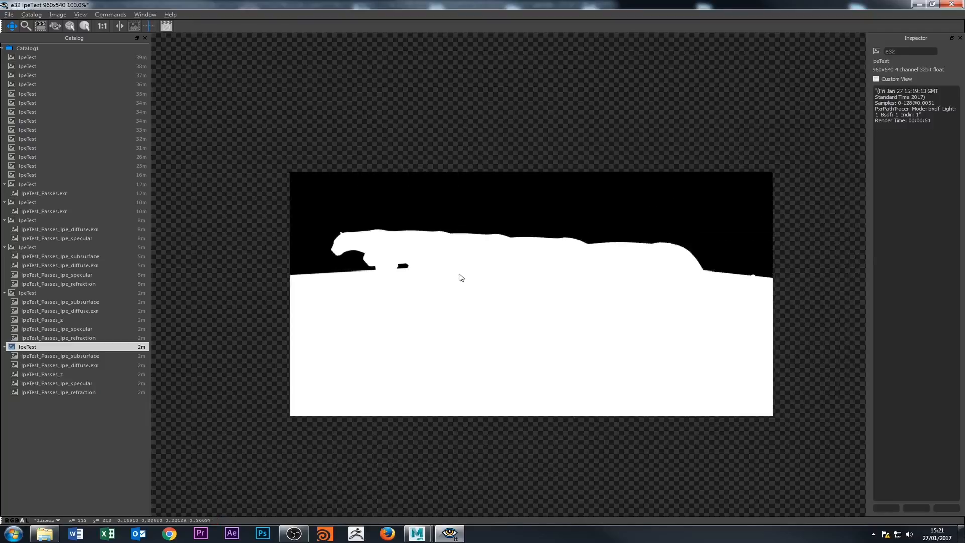
{"action": "key", "text": "a"}
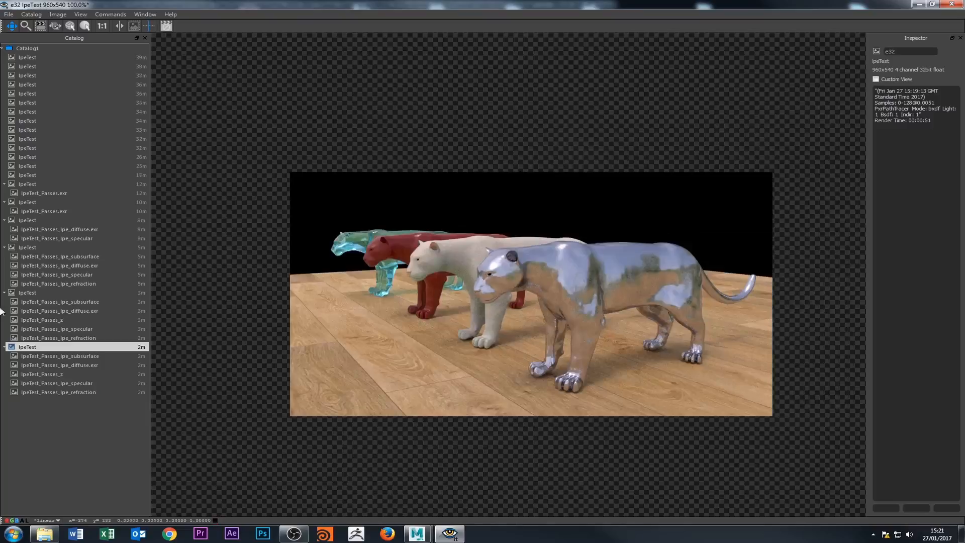
- Show the latest render's z pass and repeatedly lower and raise its display exposure to examine the depth shading from near to far cats
{"action": "left_click", "coordinate": [49, 373]}
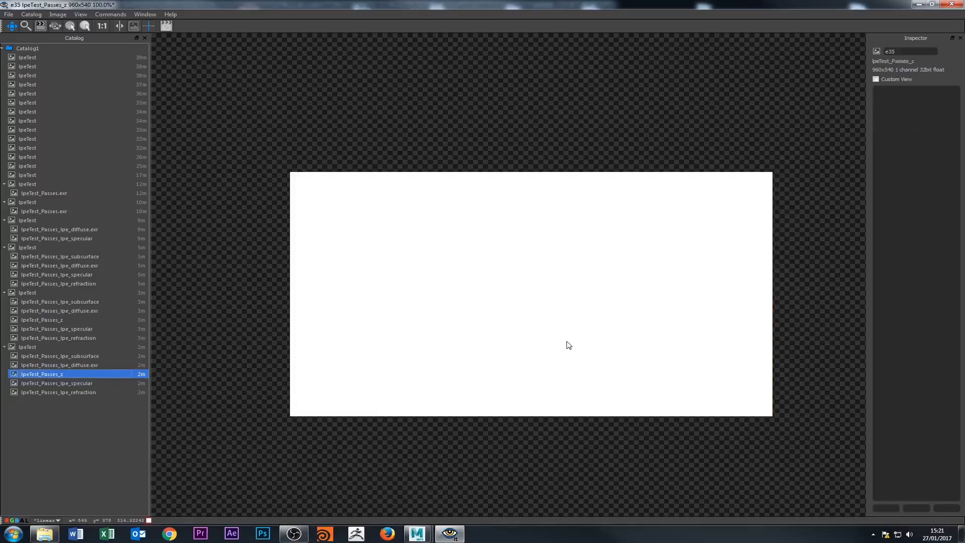
{"action": "key", "text": "minus"}
{"action": "key", "text": "minus"}
{"action": "key", "text": "minus"}
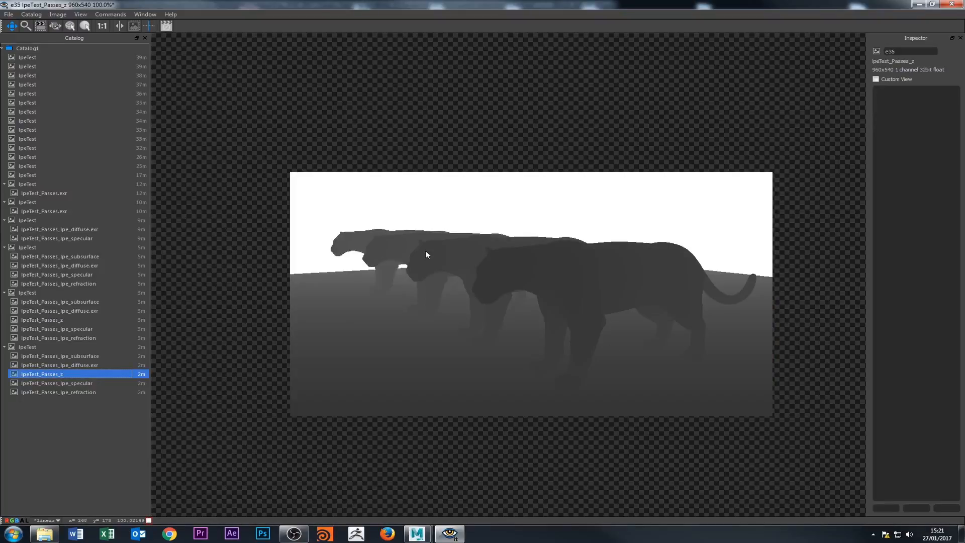
{"action": "key", "text": "minus"}
{"action": "key", "text": "plus"}
{"action": "key", "text": "plus"}
{"action": "key", "text": "plus"}
{"action": "key", "text": "plus"}
{"action": "key", "text": "plus"}
{"action": "key", "text": "plus"}
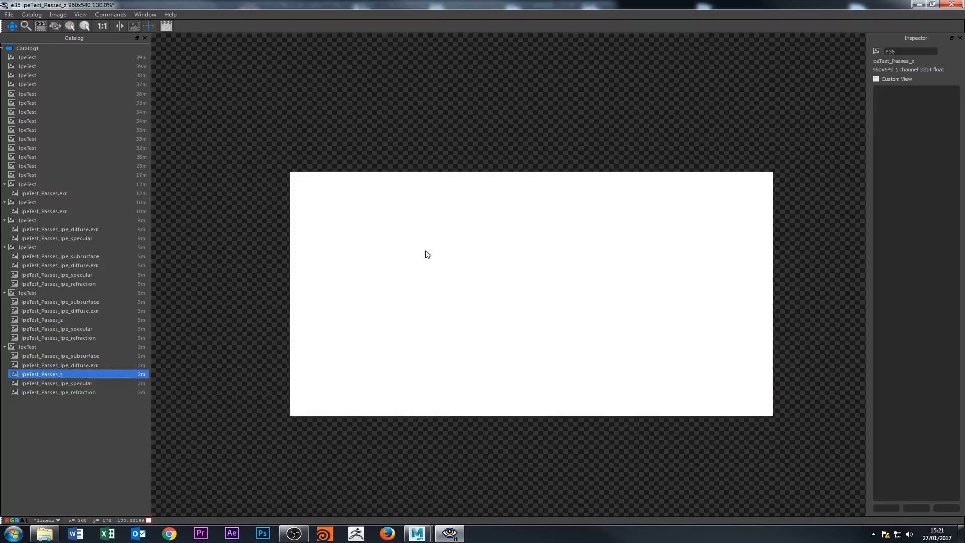
{"action": "key", "text": "minus"}
{"action": "key", "text": "minus"}
{"action": "key", "text": "minus"}
{"action": "key", "text": "plus"}
{"action": "key", "text": "plus"}
{"action": "key", "text": "plus"}
{"action": "key", "text": "minus"}
{"action": "key", "text": "minus"}
{"action": "key", "text": "minus"}
{"action": "key", "text": "plus"}
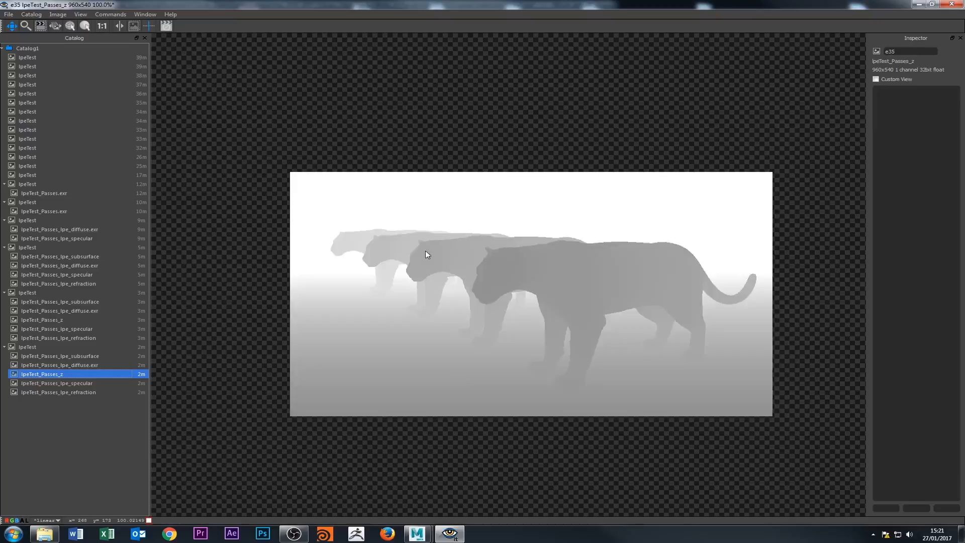
{"action": "key", "text": "plus"}
{"action": "key", "text": "minus"}
{"action": "key", "text": "minus"}
{"action": "key", "text": "plus"}
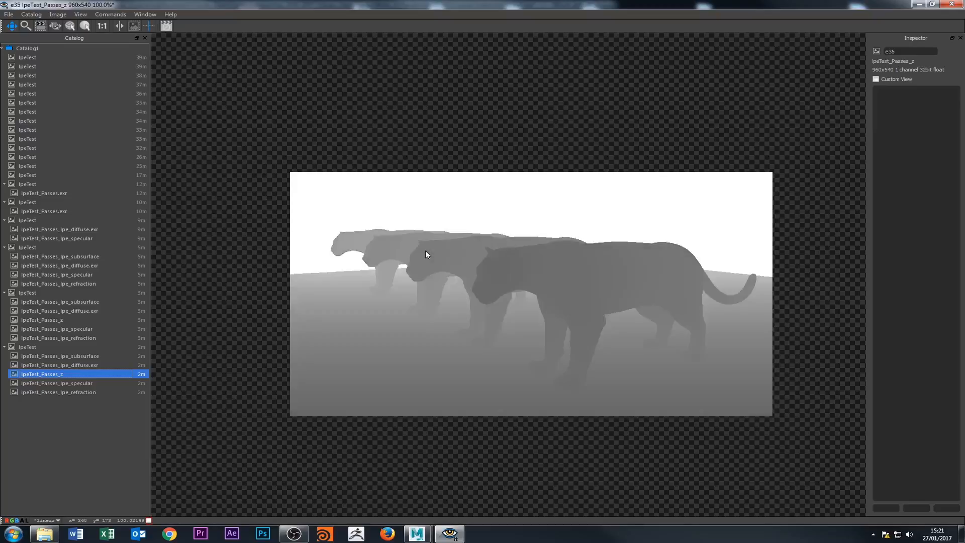
{"action": "key", "text": "minus"}
{"action": "key", "text": "plus"}
{"action": "key", "text": "plus"}
{"action": "key", "text": "plus"}
{"action": "key", "text": "minus"}
{"action": "key", "text": "minus"}
{"action": "key", "text": "minus"}
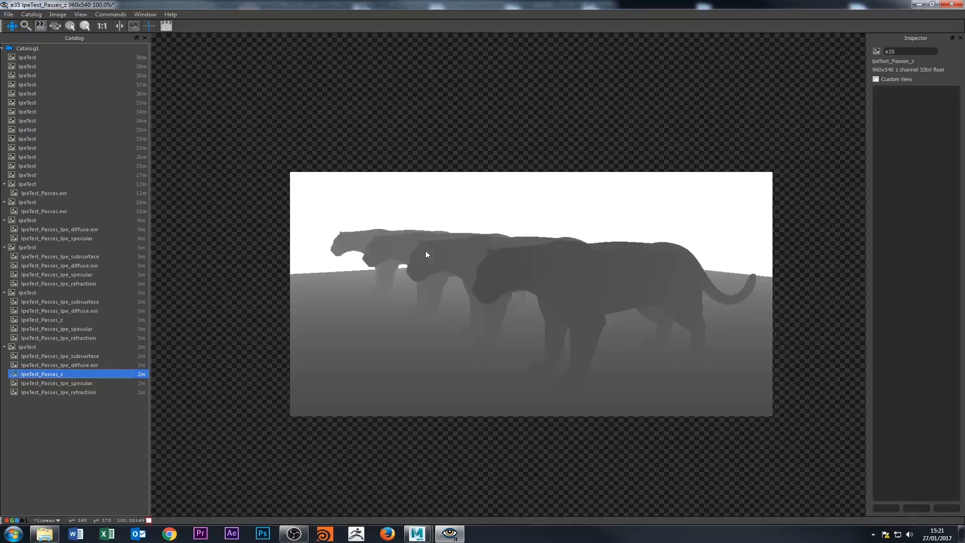
{"action": "key", "text": "plus"}
{"action": "key", "text": "plus"}
{"action": "key", "text": "minus"}
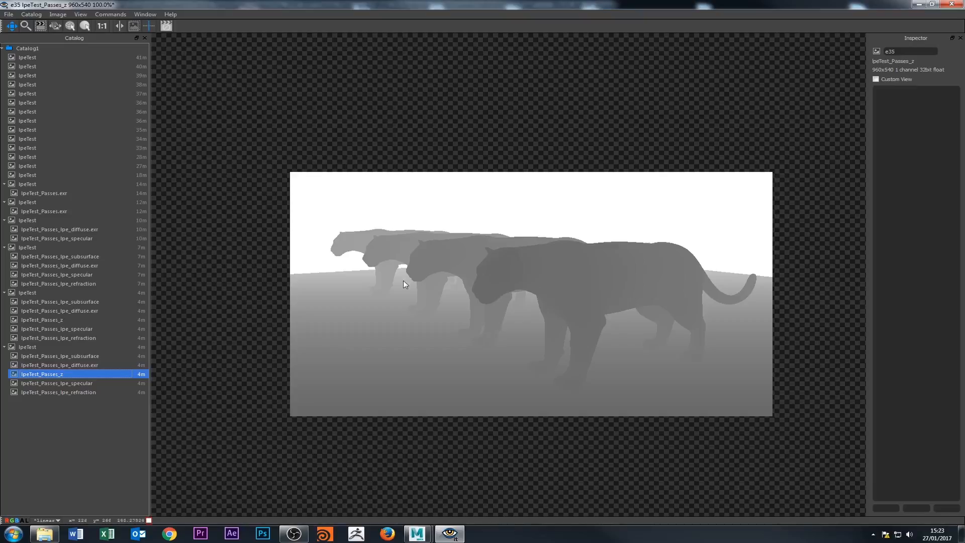
- View the latest render's lpe_specular pass and beauty image, and return to Maya
{"action": "left_click", "coordinate": [62, 382]}
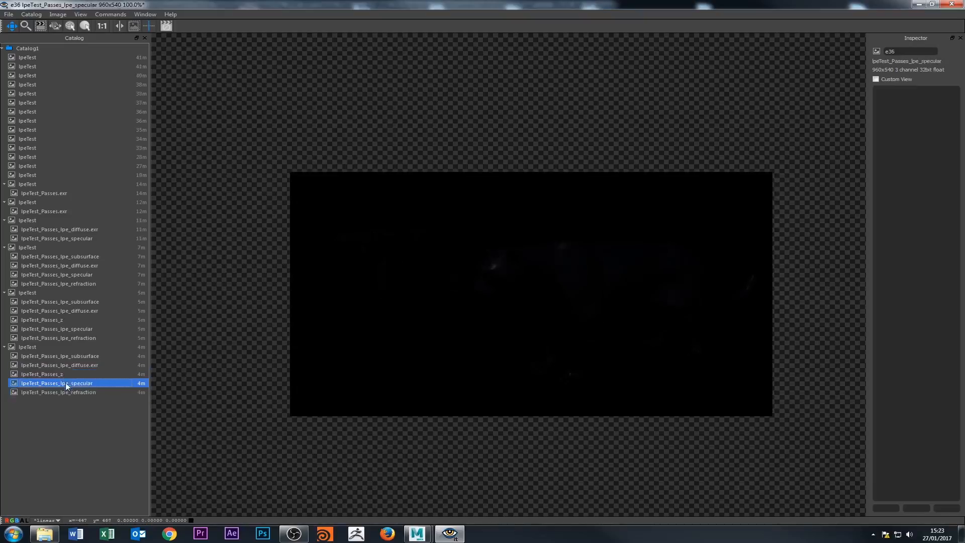
{"action": "left_click", "coordinate": [25, 346]}
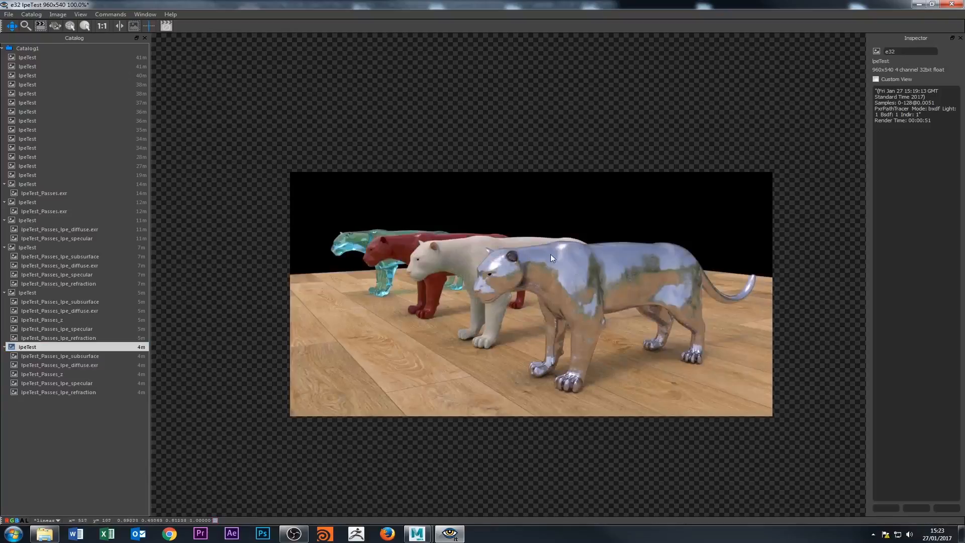
{"action": "left_click", "coordinate": [919, 4]}
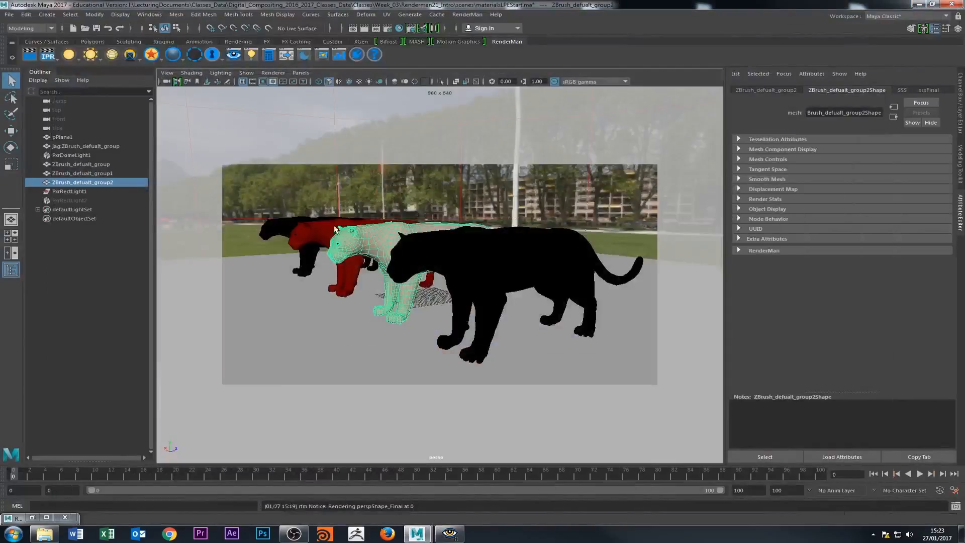
- In the RenderMan Controls' Final outputs, add the lpe:indirectdiffuse and lpe:indirectspecular channels to the Passes output
{"action": "left_click", "coordinate": [328, 224]}
{"action": "left_click", "coordinate": [467, 15]}
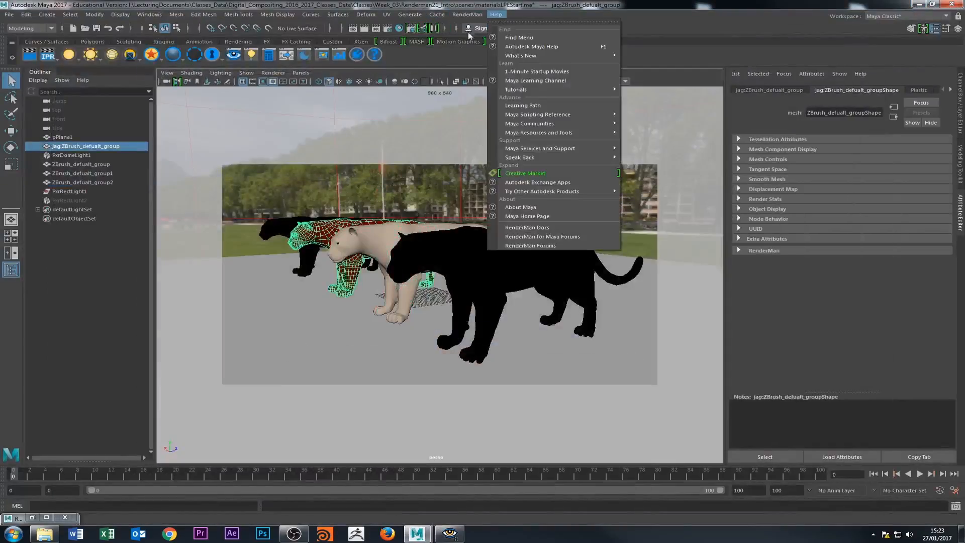
{"action": "left_click", "coordinate": [503, 90]}
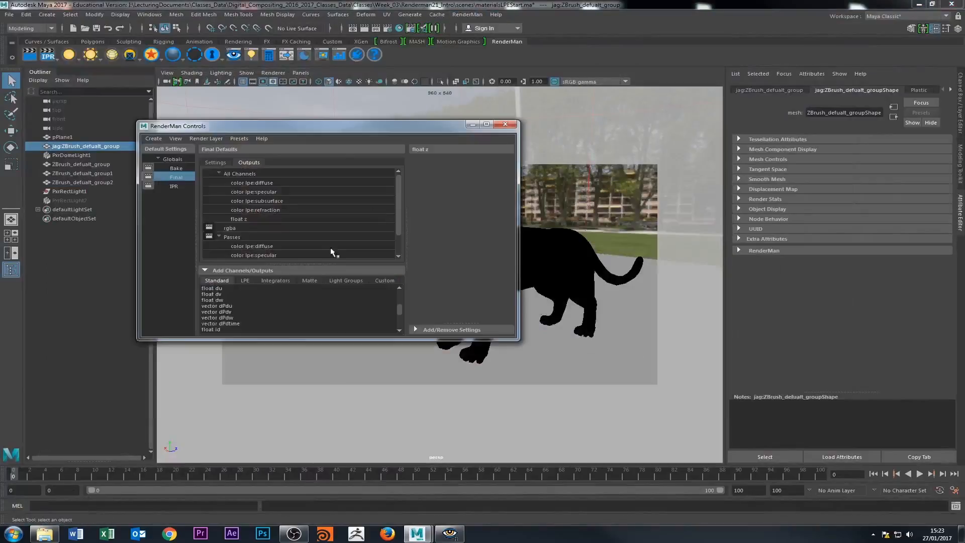
{"action": "left_click_drag", "start_coordinate": [326, 340], "coordinate": [342, 522]}
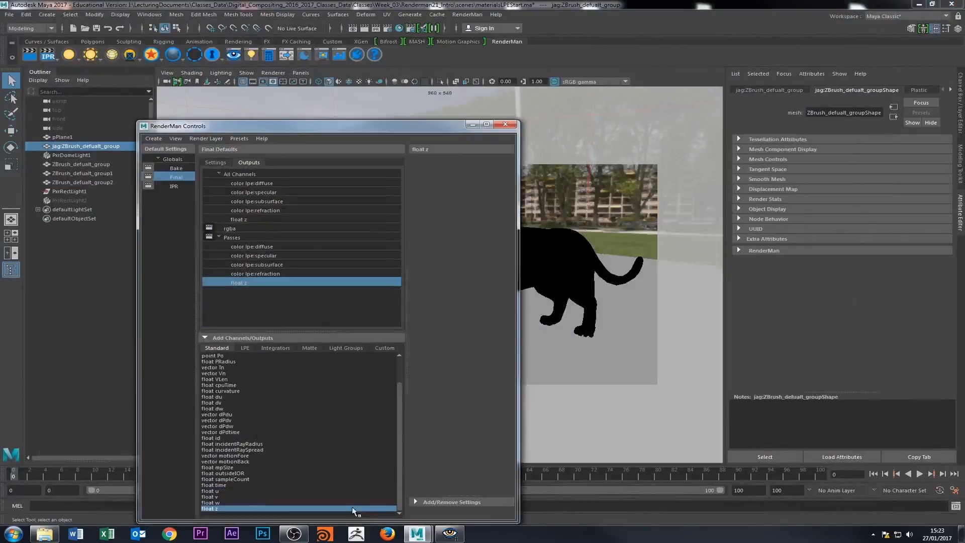
{"action": "left_click", "coordinate": [245, 347]}
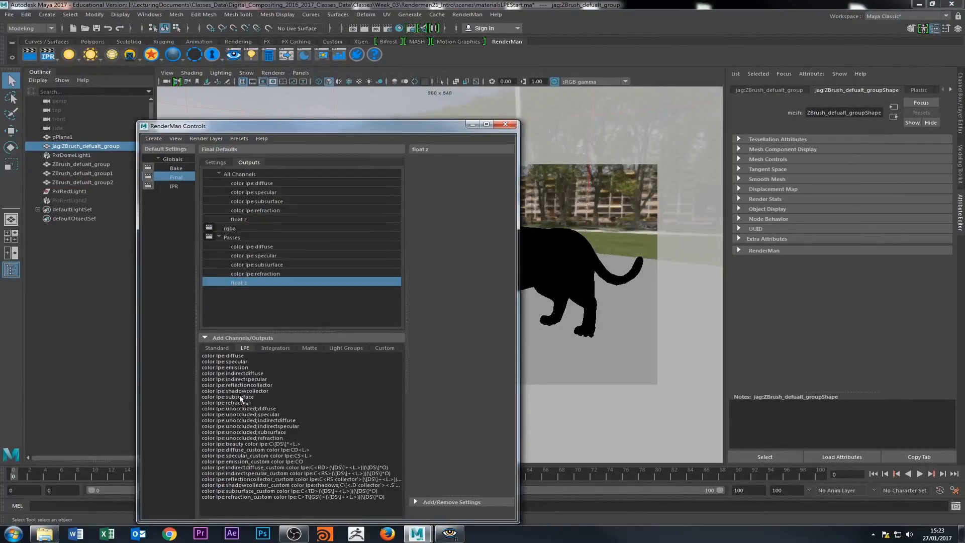
{"action": "left_click", "coordinate": [247, 373]}
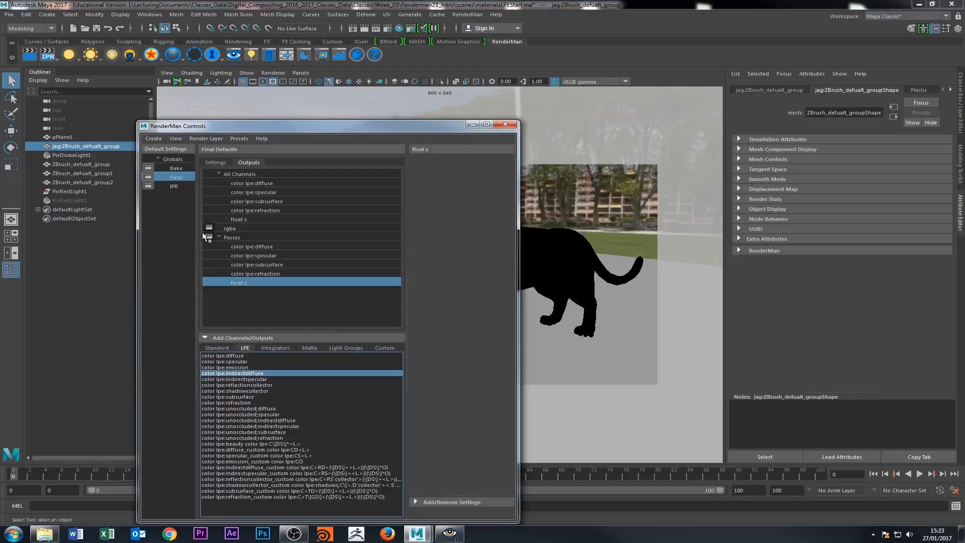
{"action": "left_click", "coordinate": [231, 238]}
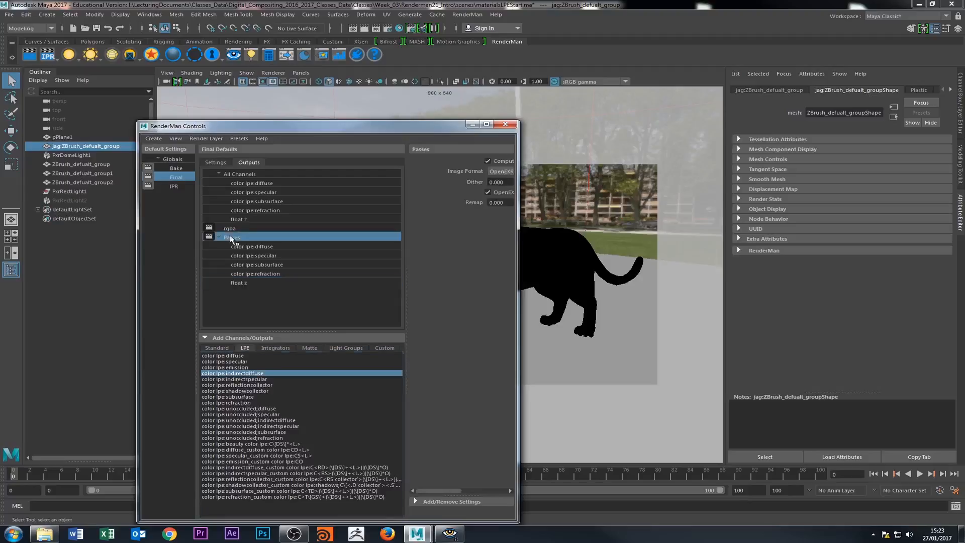
{"action": "left_click", "coordinate": [254, 381], "text": "ctrl"}
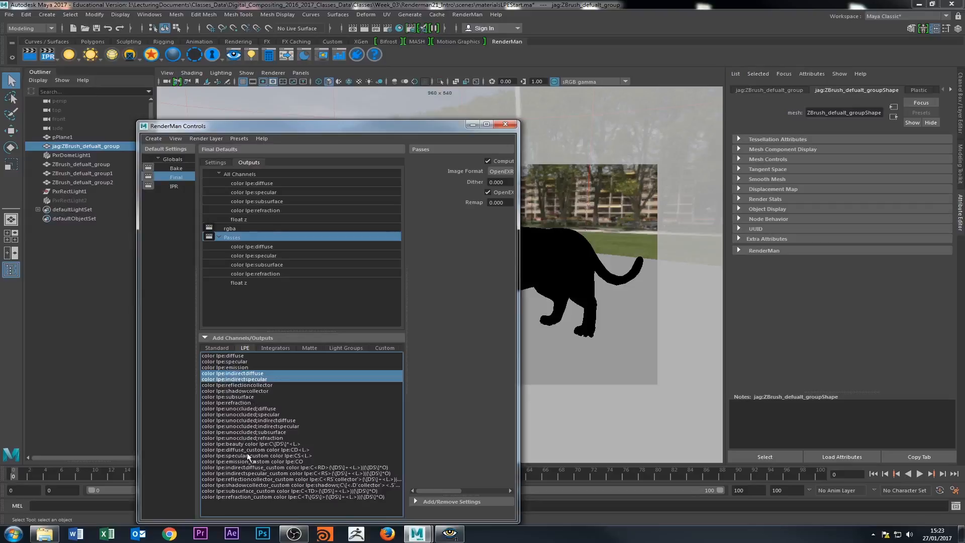
{"action": "right_click", "coordinate": [232, 383]}
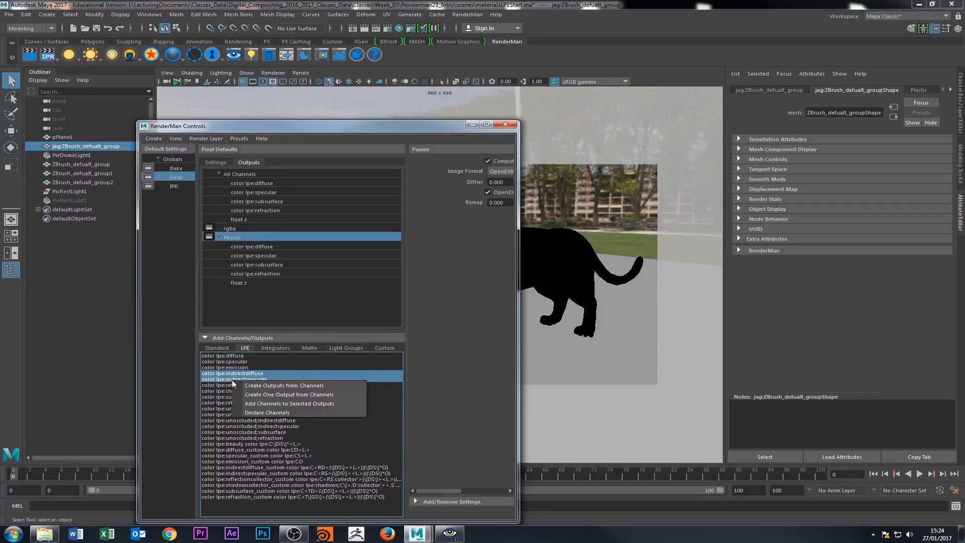
{"action": "left_click", "coordinate": [295, 403]}
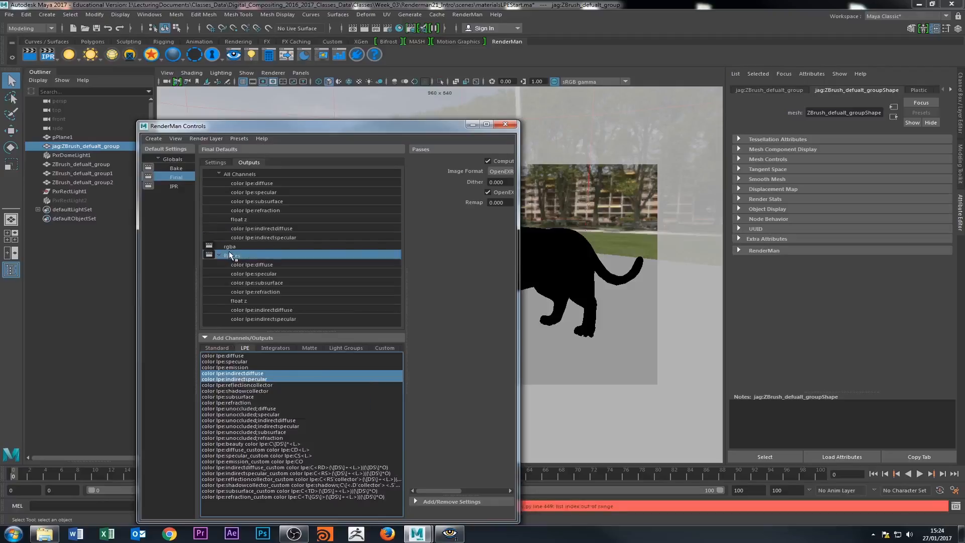
- Close the RenderMan Controls, render the scene again, and view the new lpe_diffuse and lpe_indirectdiffuse passes, ending on lpe_diffuse
{"action": "left_click", "coordinate": [507, 125]}
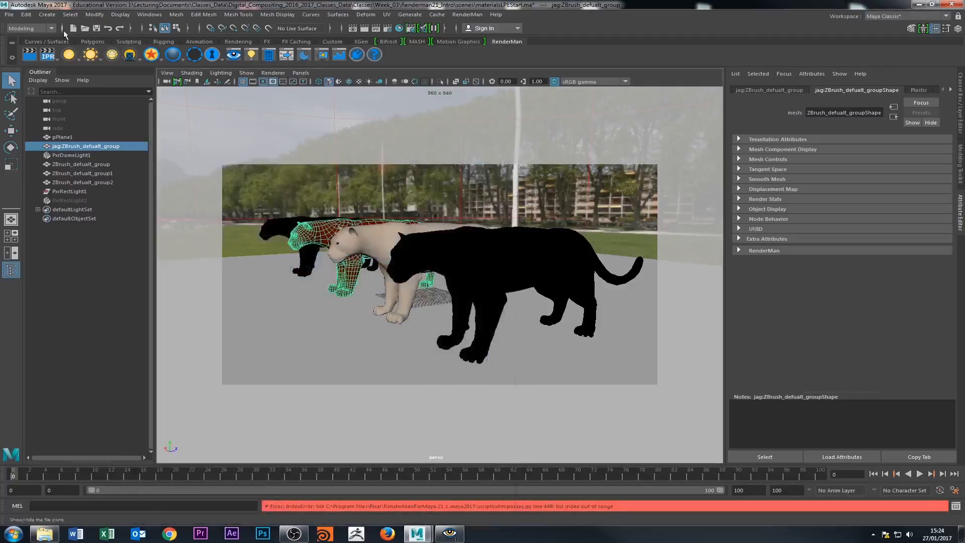
{"action": "left_click", "coordinate": [450, 533]}
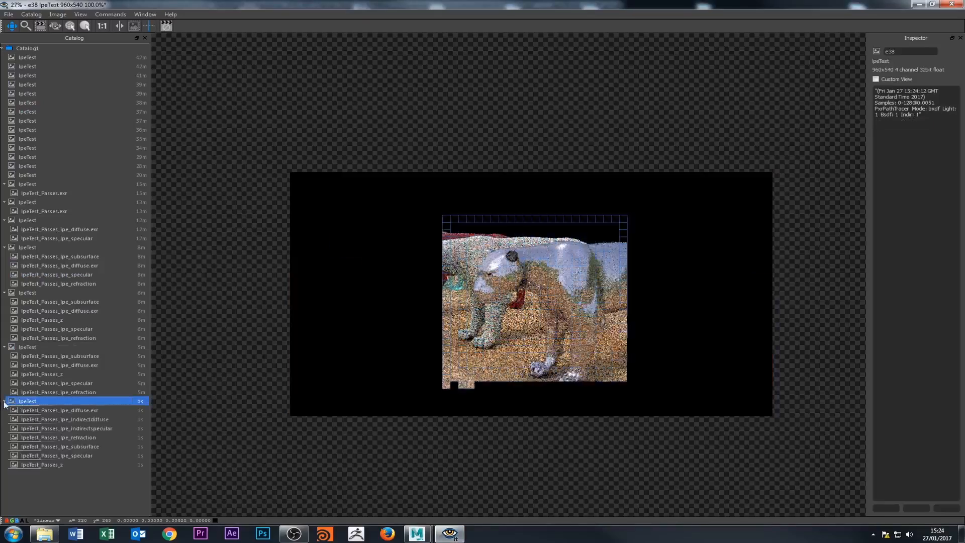
{"action": "left_click", "coordinate": [23, 411]}
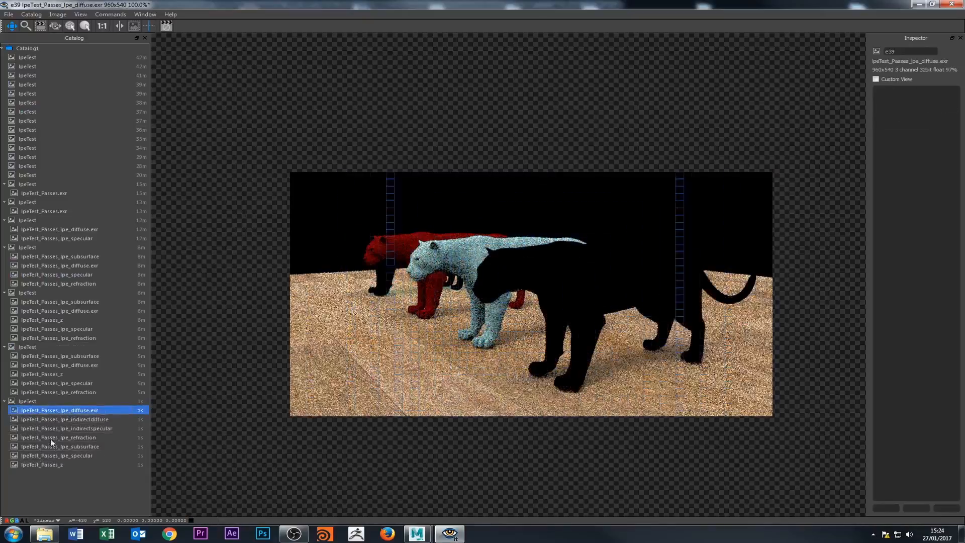
{"action": "left_click", "coordinate": [78, 420]}
{"action": "left_click", "coordinate": [69, 410]}
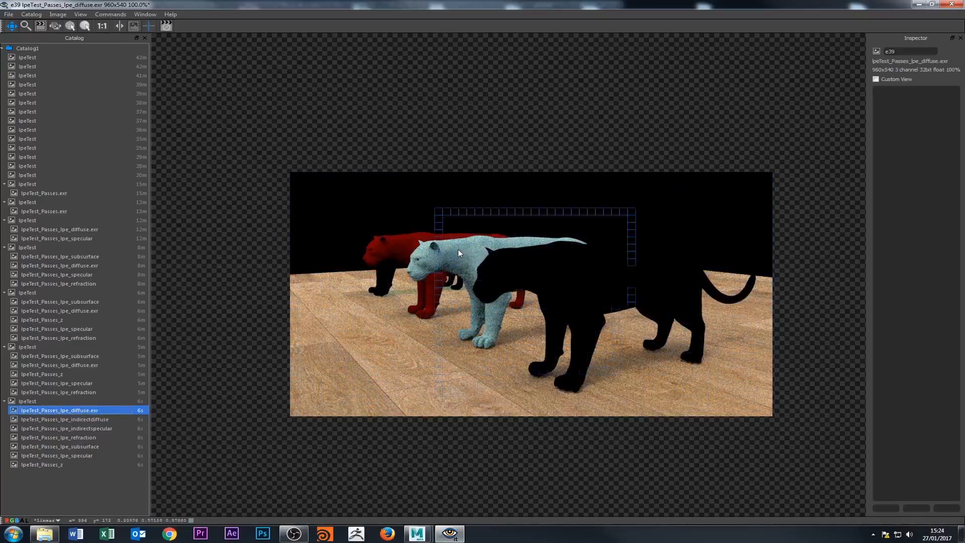
- View the latest render's lpe_indirectdiffuse pass up close, followed by its lpe_indirectspecular, lpe_refraction and lpe_specular passes
{"action": "left_click", "coordinate": [103, 422]}
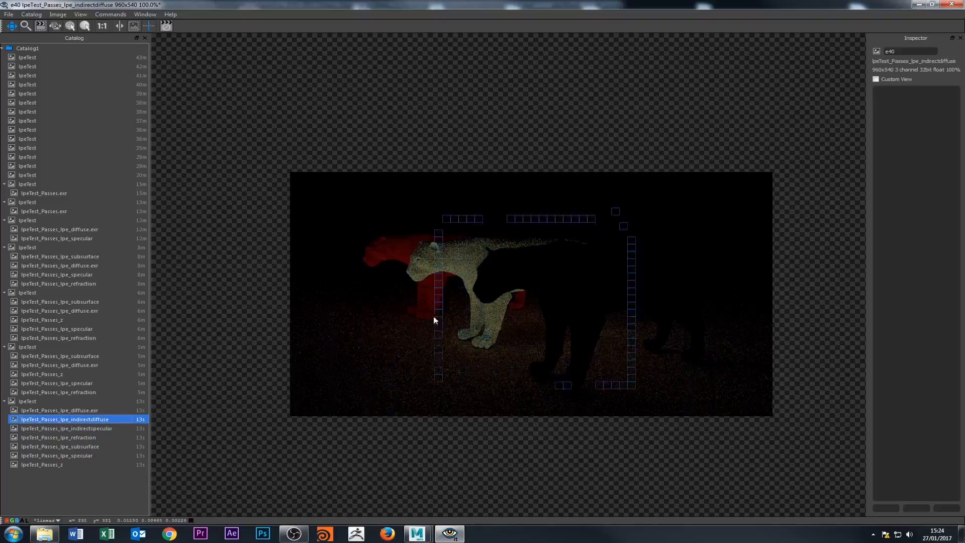
{"action": "scroll", "coordinate": [432, 317], "scroll_direction": "up", "scroll_amount": 5}
{"action": "scroll", "coordinate": [382, 412], "scroll_direction": "down", "scroll_amount": 2}
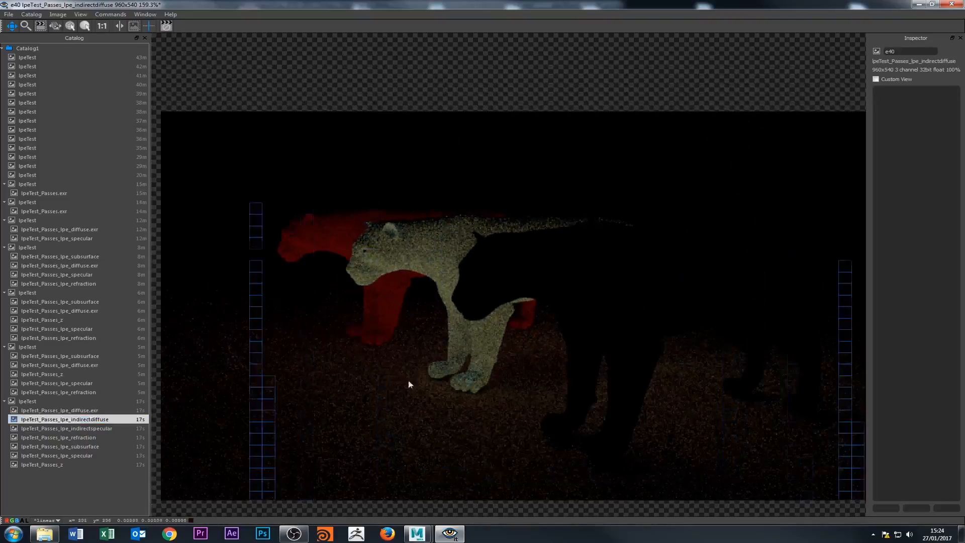
{"action": "left_click", "coordinate": [86, 428]}
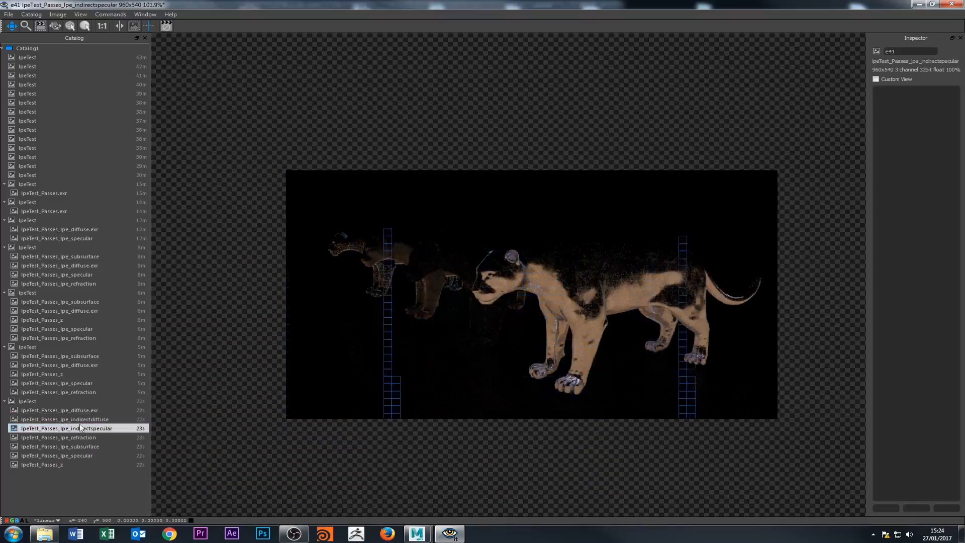
{"action": "left_click", "coordinate": [77, 437]}
{"action": "left_click", "coordinate": [74, 456]}
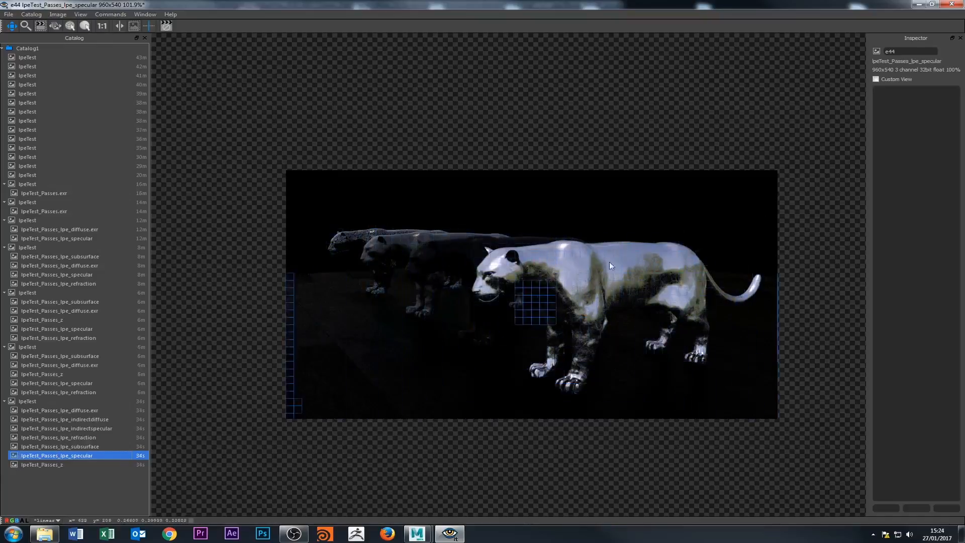
- Show the latest render's lpe_indirectspecular pass and examine the reflected light on the rear cats' heads, necks and legs
{"action": "left_click", "coordinate": [85, 428]}
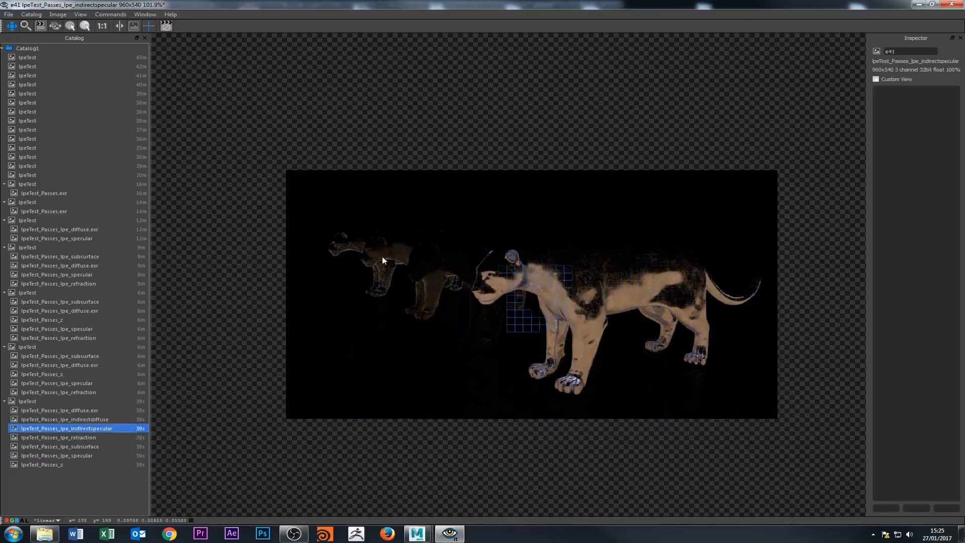
{"action": "scroll", "coordinate": [344, 254], "scroll_direction": "up", "scroll_amount": 5}
{"action": "scroll", "coordinate": [323, 281], "scroll_direction": "up", "scroll_amount": 5}
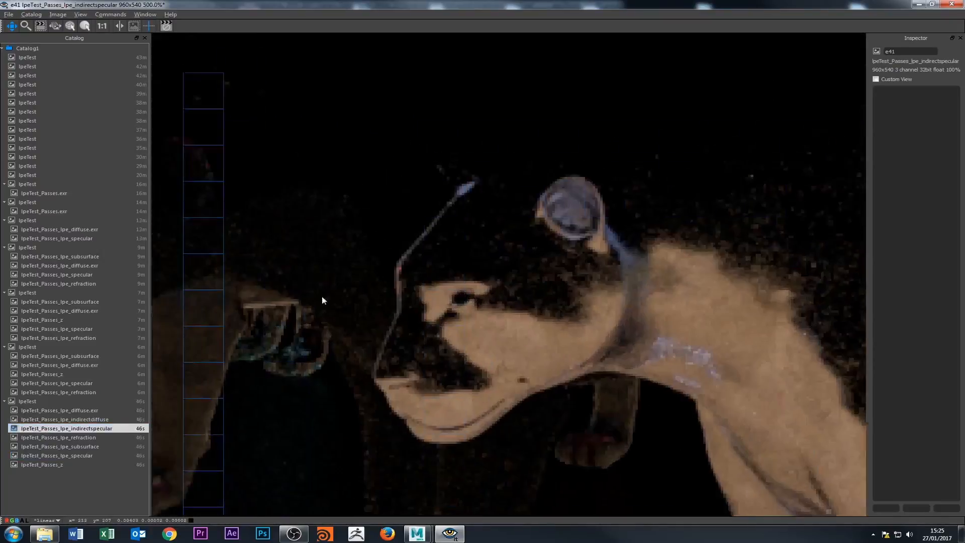
{"action": "left_click_drag", "start_coordinate": [321, 296], "coordinate": [654, 308]}
{"action": "left_click_drag", "start_coordinate": [394, 251], "coordinate": [481, 278]}
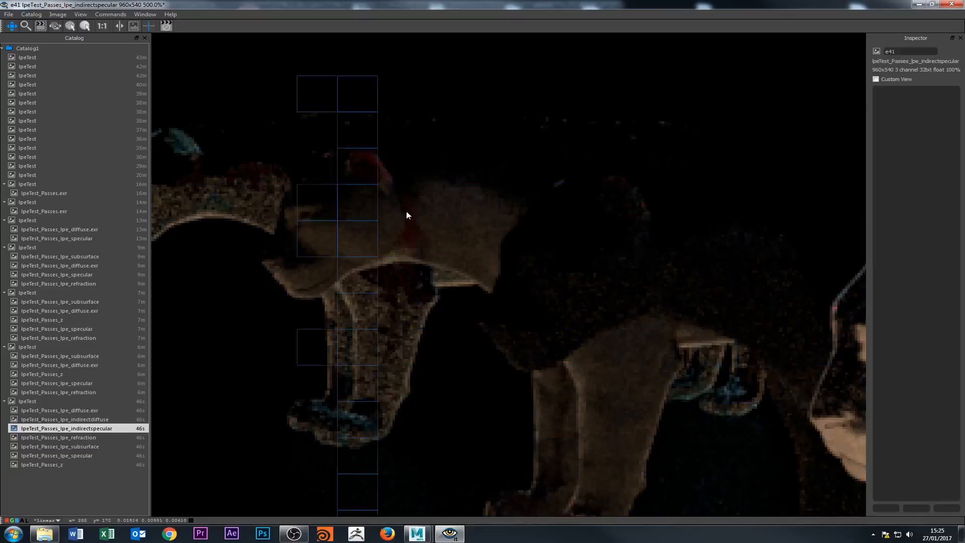
{"action": "scroll", "coordinate": [412, 230], "scroll_direction": "down", "scroll_amount": 2}
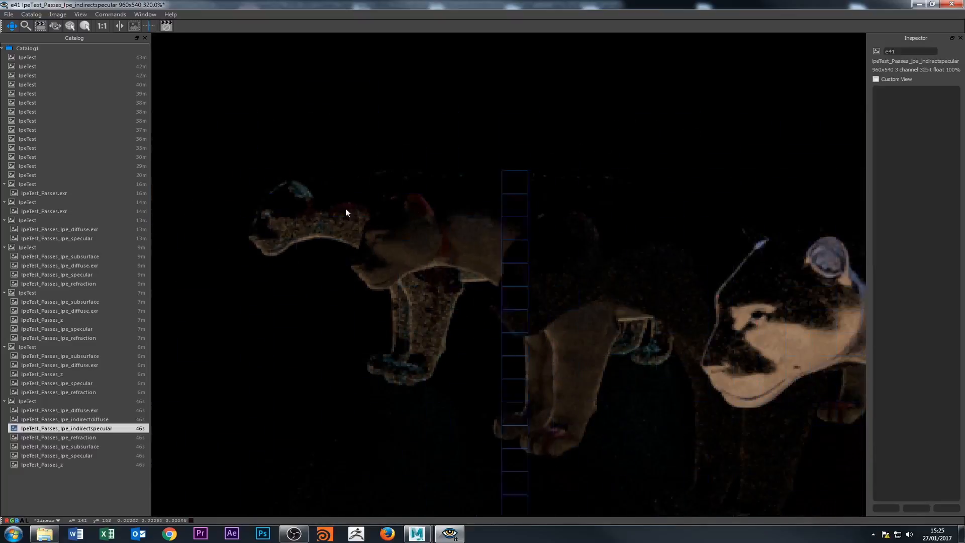
{"action": "scroll", "coordinate": [286, 205], "scroll_direction": "up", "scroll_amount": 3}
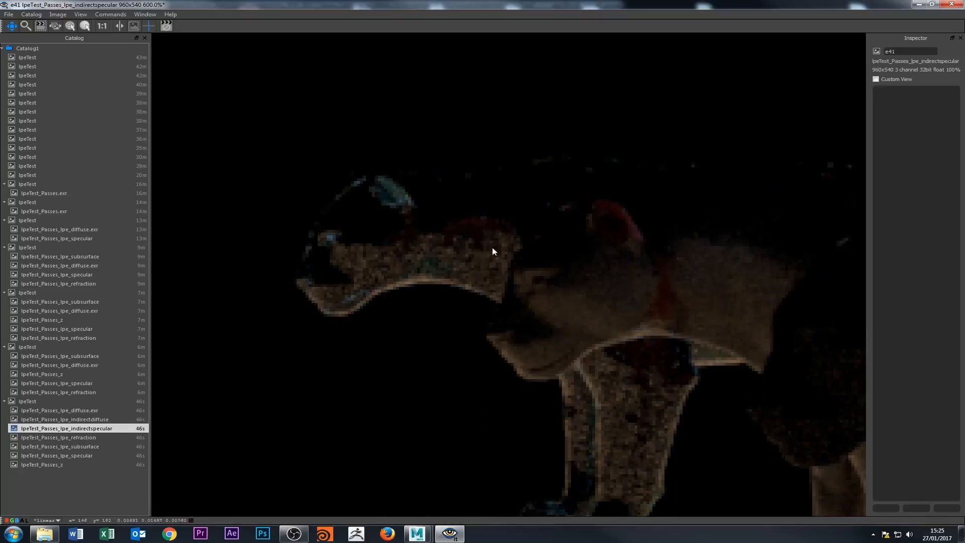
{"action": "scroll", "coordinate": [490, 232], "scroll_direction": "down", "scroll_amount": 4}
{"action": "scroll", "coordinate": [581, 308], "scroll_direction": "down", "scroll_amount": 1}
- Examine the front chrome cat's head, ear, legs and paws in the lpe_indirectspecular pass
{"action": "left_click_drag", "start_coordinate": [659, 315], "coordinate": [497, 279]}
{"action": "scroll", "coordinate": [589, 290], "scroll_direction": "up", "scroll_amount": 2}
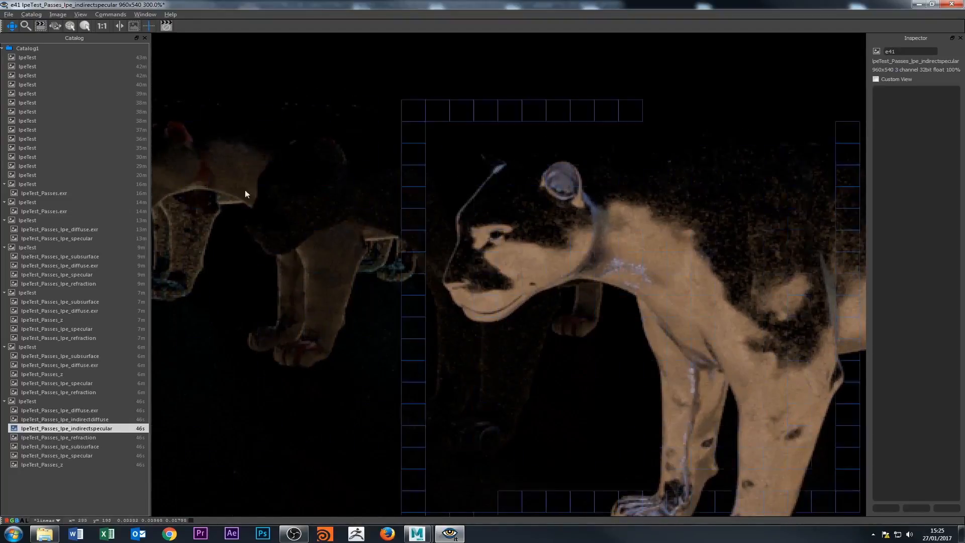
{"action": "left_click_drag", "start_coordinate": [247, 167], "coordinate": [419, 193]}
{"action": "left_click_drag", "start_coordinate": [678, 216], "coordinate": [460, 258]}
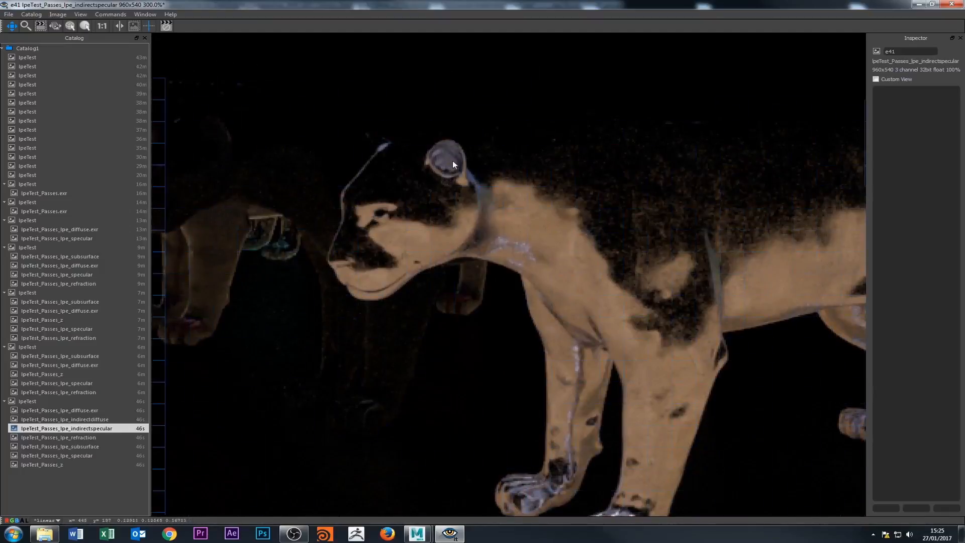
{"action": "scroll", "coordinate": [511, 200], "scroll_direction": "down", "scroll_amount": 2}
{"action": "scroll", "coordinate": [507, 221], "scroll_direction": "down", "scroll_amount": 1}
{"action": "left_click_drag", "start_coordinate": [499, 305], "coordinate": [492, 232]}
{"action": "scroll", "coordinate": [493, 221], "scroll_direction": "up", "scroll_amount": 3}
{"action": "left_click_drag", "start_coordinate": [532, 172], "coordinate": [549, 270]}
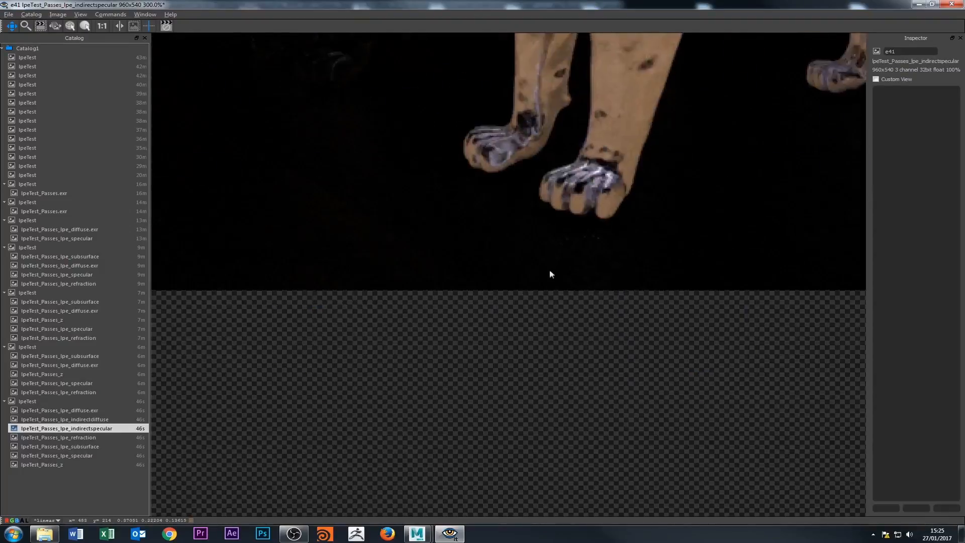
{"action": "left_click_drag", "start_coordinate": [546, 168], "coordinate": [524, 280]}
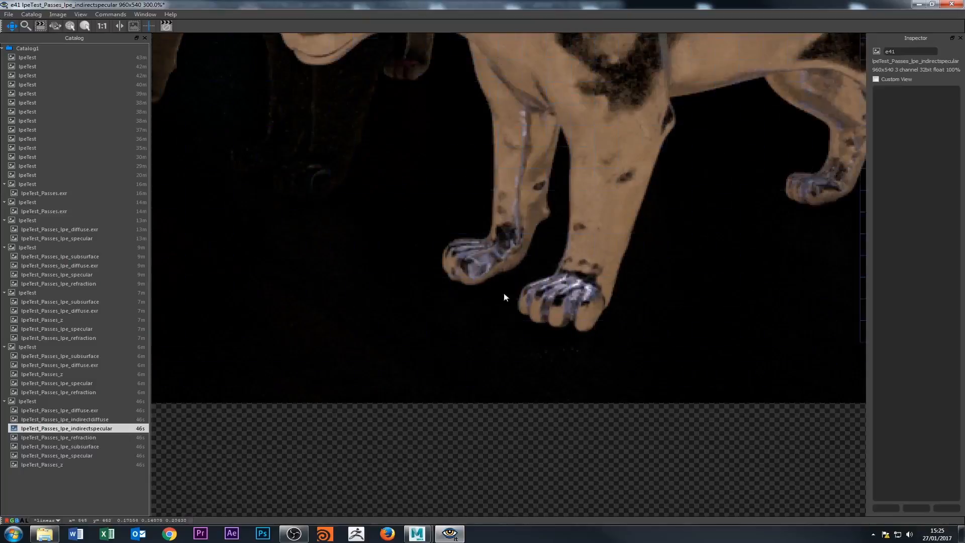
{"action": "scroll", "coordinate": [564, 275], "scroll_direction": "down", "scroll_amount": 2}
{"action": "left_click_drag", "start_coordinate": [520, 214], "coordinate": [561, 246]}
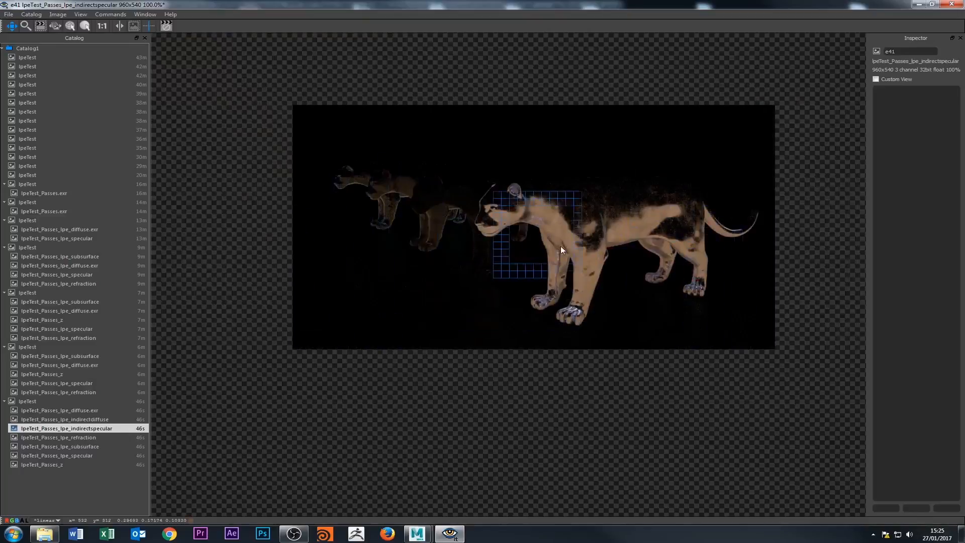
- Compare the front cat's tail and hindquarters with the cats behind it in the lpe_indirectspecular pass
{"action": "scroll", "coordinate": [468, 238], "scroll_direction": "up", "scroll_amount": 2}
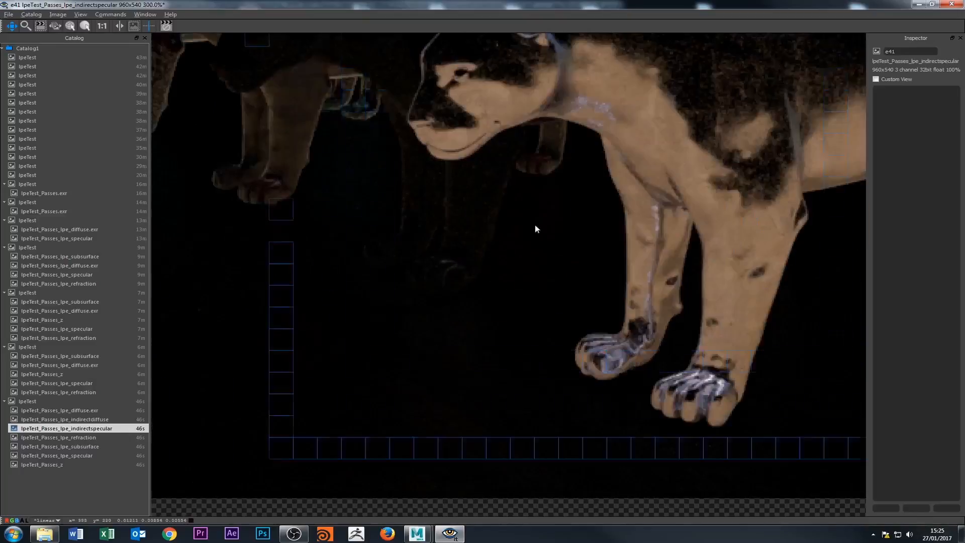
{"action": "scroll", "coordinate": [436, 252], "scroll_direction": "down", "scroll_amount": 3}
{"action": "scroll", "coordinate": [436, 252], "scroll_direction": "up", "scroll_amount": 5}
{"action": "left_click_drag", "start_coordinate": [297, 356], "coordinate": [377, 369]}
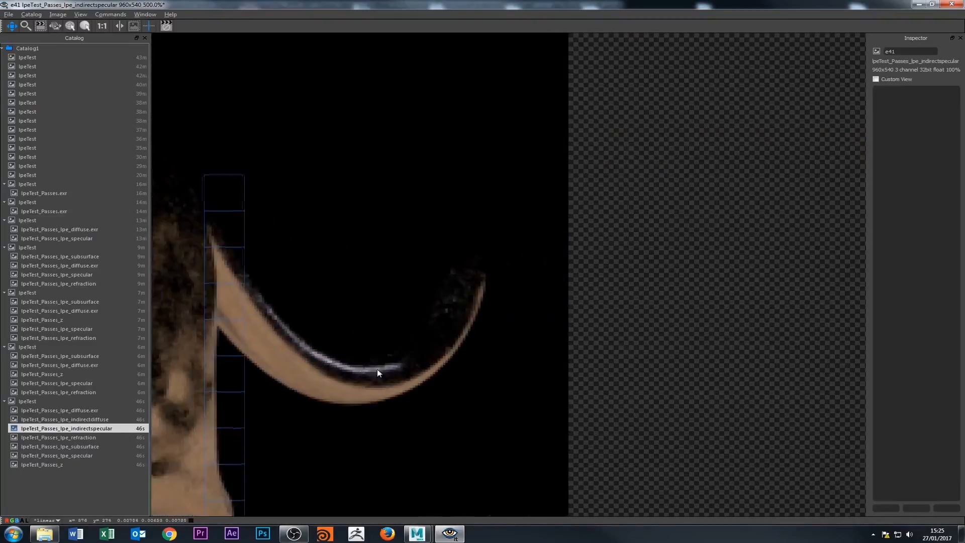
{"action": "scroll", "coordinate": [268, 316], "scroll_direction": "down", "scroll_amount": 2}
{"action": "left_click_drag", "start_coordinate": [258, 247], "coordinate": [320, 258]}
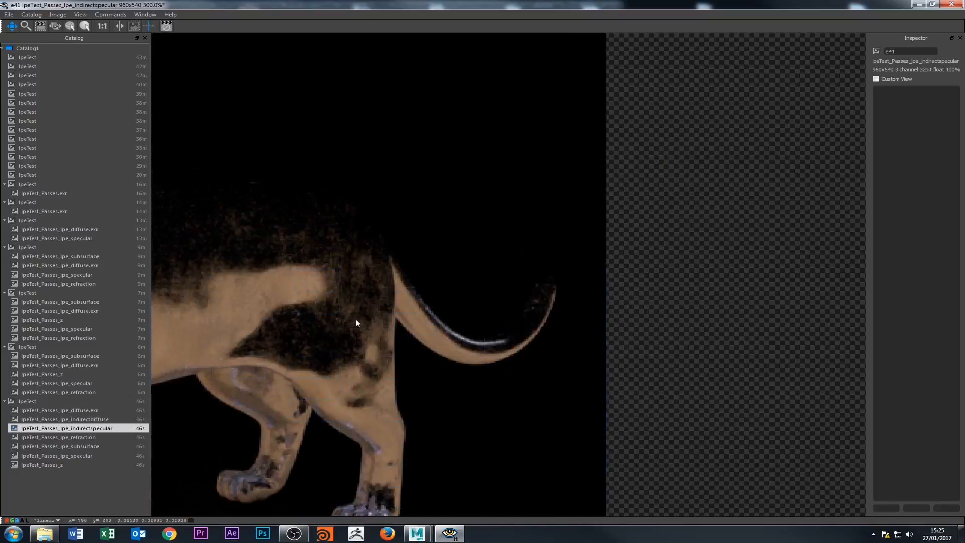
{"action": "scroll", "coordinate": [302, 332], "scroll_direction": "down", "scroll_amount": 3}
{"action": "left_click_drag", "start_coordinate": [293, 340], "coordinate": [516, 340]}
{"action": "scroll", "coordinate": [513, 292], "scroll_direction": "up", "scroll_amount": 1}
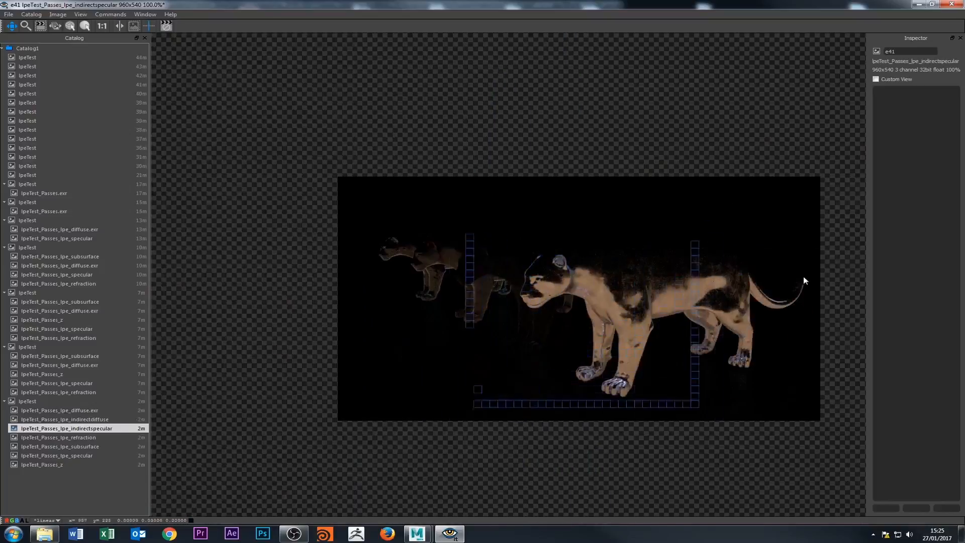
{"action": "scroll", "coordinate": [486, 292], "scroll_direction": "up", "scroll_amount": 4}
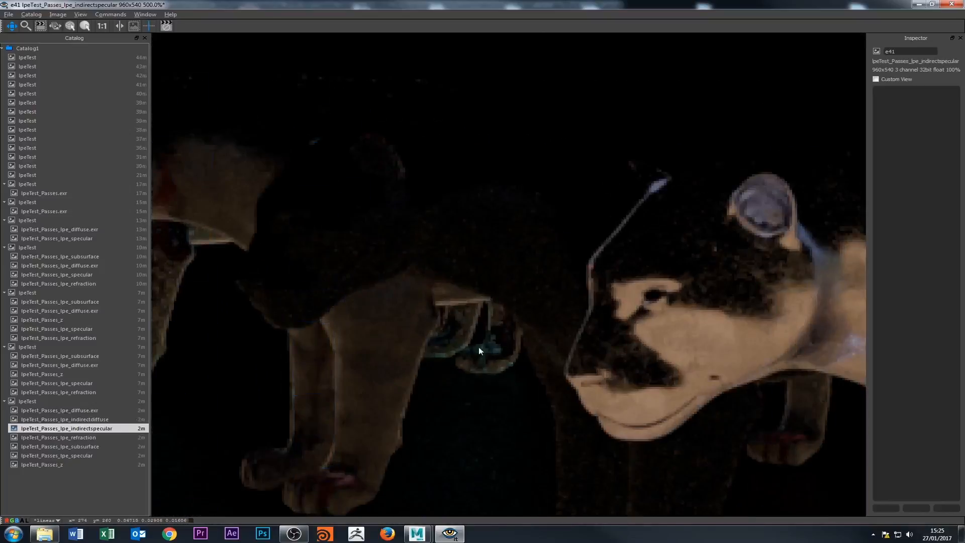
{"action": "scroll", "coordinate": [490, 357], "scroll_direction": "down", "scroll_amount": 1}
{"action": "scroll", "coordinate": [492, 356], "scroll_direction": "down", "scroll_amount": 5}
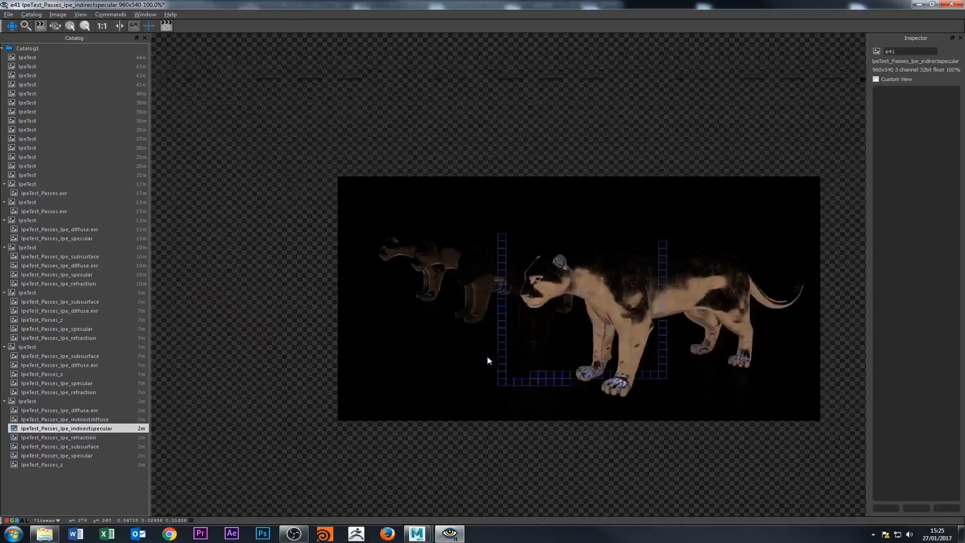
- View the latest render's lpe_refraction, lpe_subsurface, lpe_specular, lpe_indirectspecular and lpe_diffuse passes one after another
{"action": "left_click", "coordinate": [77, 437]}
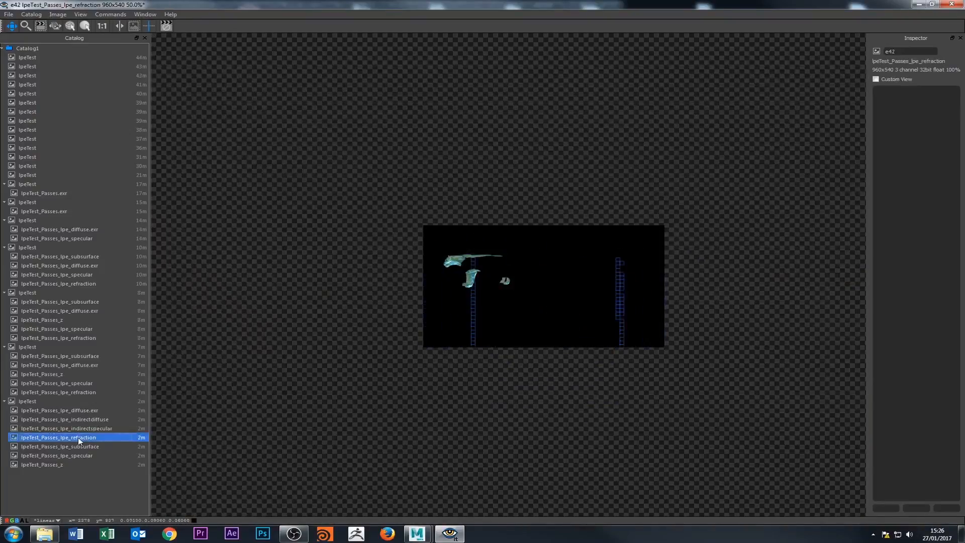
{"action": "left_click", "coordinate": [74, 447]}
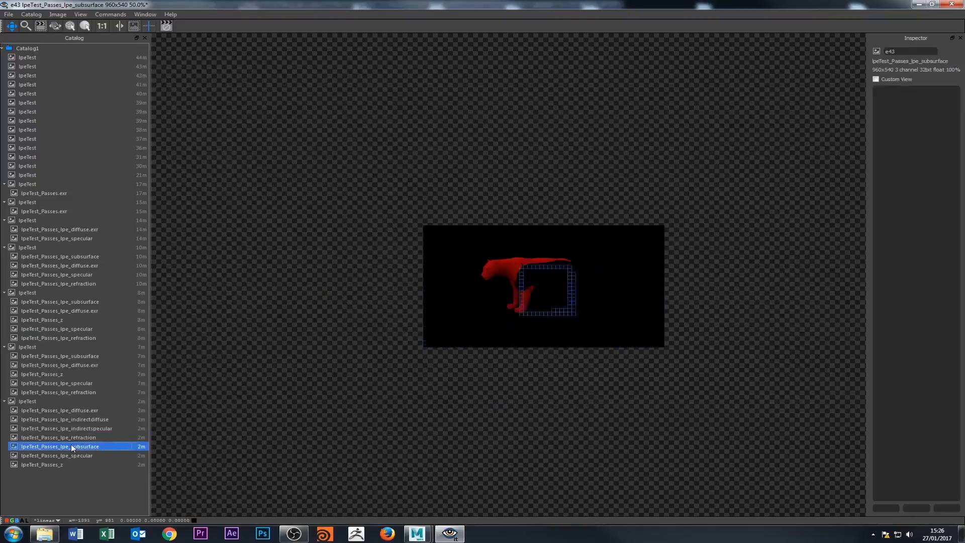
{"action": "left_click", "coordinate": [70, 454]}
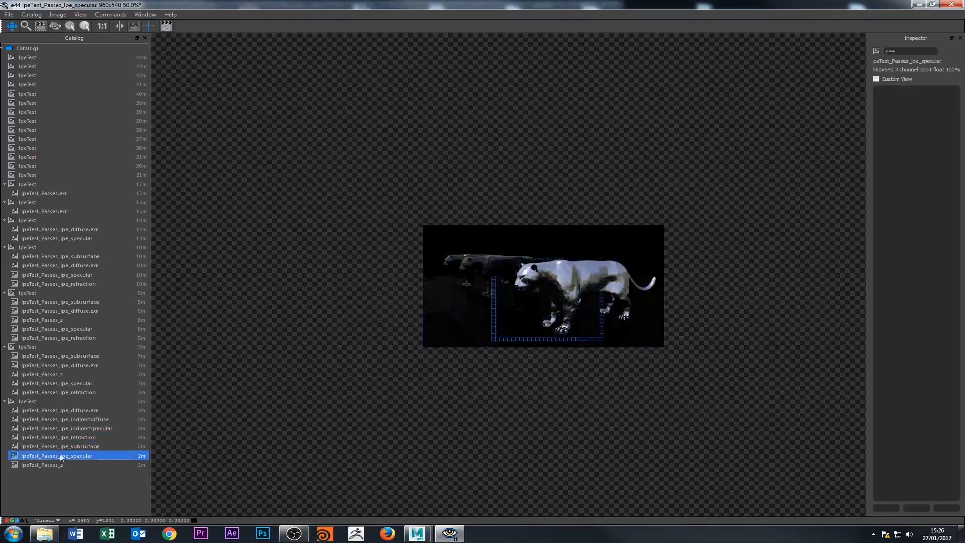
{"action": "left_click", "coordinate": [74, 428]}
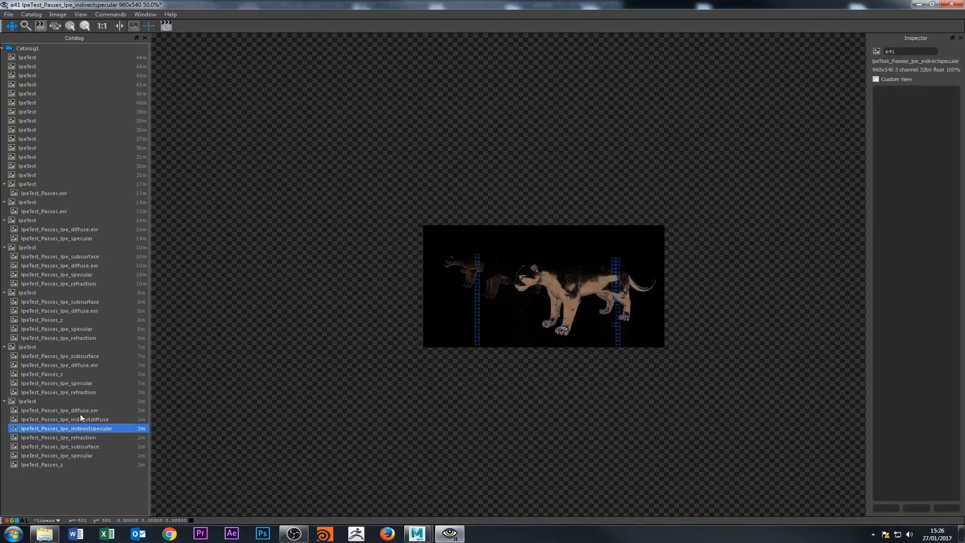
{"action": "left_click", "coordinate": [95, 410]}
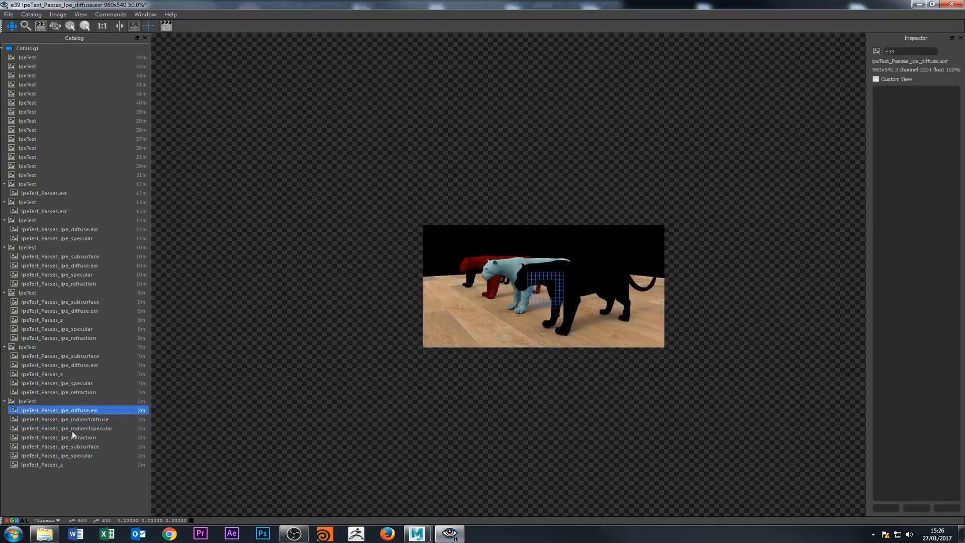
- Show the latest render's lpe_indirectdiffuse pass and examine the bounced light on the red and white cats and the floor around their feet
{"action": "left_click", "coordinate": [82, 418]}
{"action": "scroll", "coordinate": [503, 275], "scroll_direction": "up", "scroll_amount": 3}
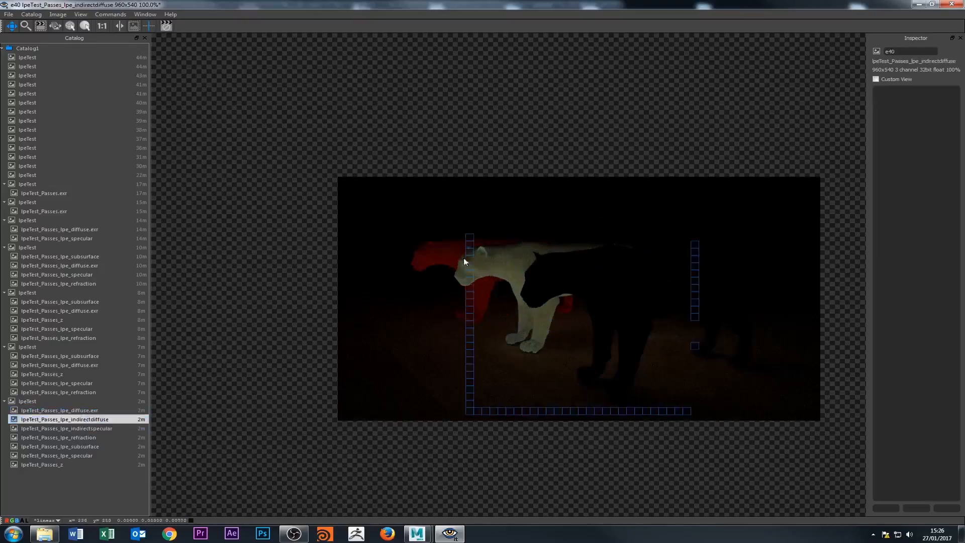
{"action": "scroll", "coordinate": [553, 370], "scroll_direction": "down", "scroll_amount": 2}
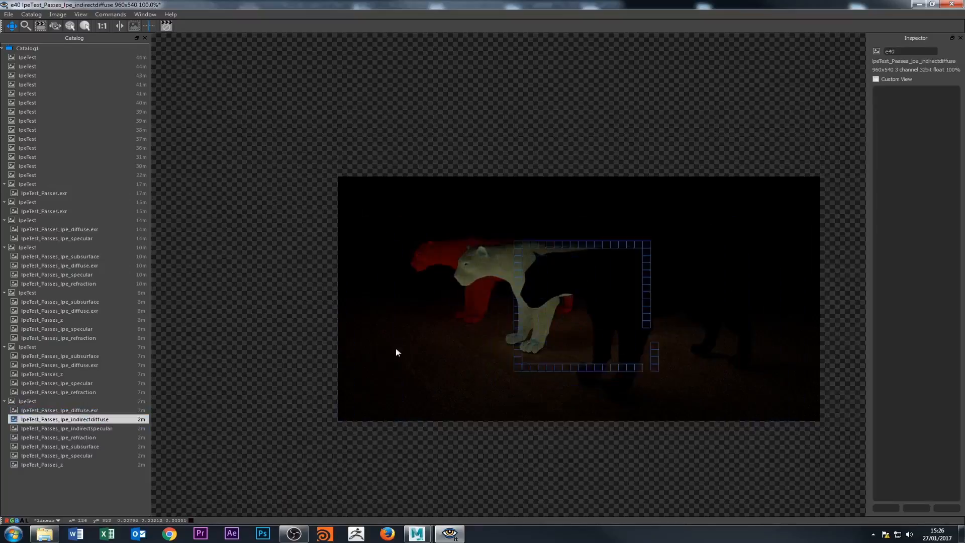
{"action": "scroll", "coordinate": [458, 255], "scroll_direction": "up", "scroll_amount": 5}
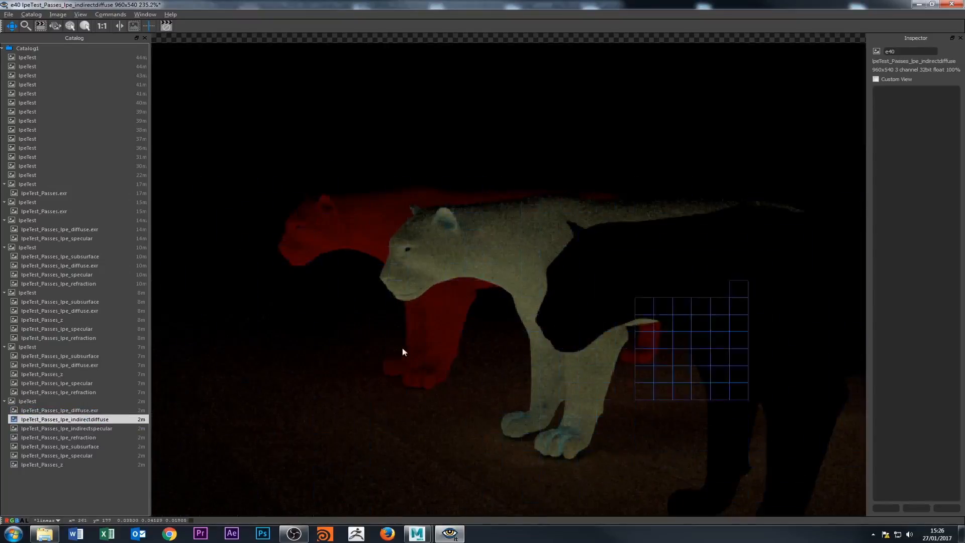
{"action": "scroll", "coordinate": [404, 352], "scroll_direction": "down", "scroll_amount": 8}
{"action": "scroll", "coordinate": [462, 330], "scroll_direction": "up", "scroll_amount": 4}
{"action": "scroll", "coordinate": [452, 330], "scroll_direction": "up", "scroll_amount": 10}
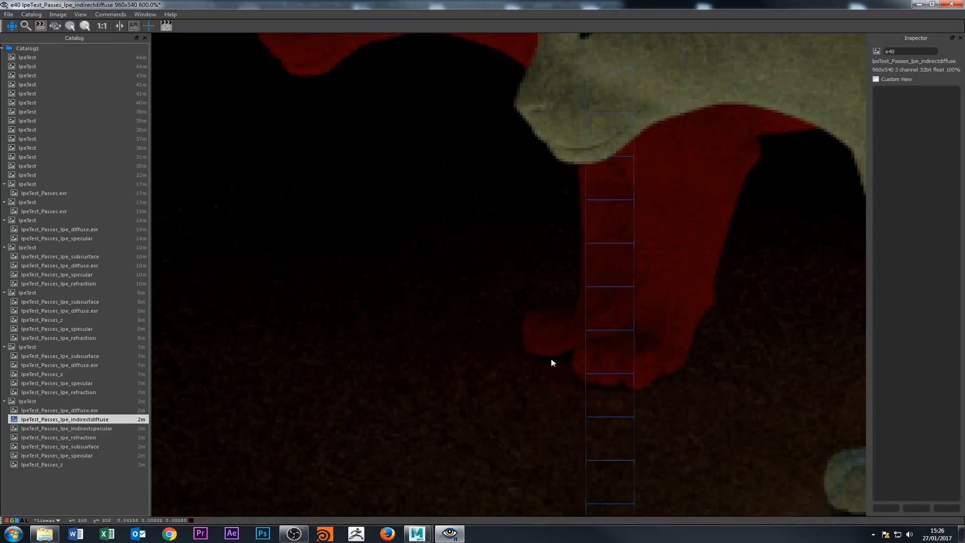
{"action": "scroll", "coordinate": [518, 391], "scroll_direction": "down", "scroll_amount": 5}
{"action": "left_click_drag", "start_coordinate": [606, 389], "coordinate": [492, 365]}
{"action": "scroll", "coordinate": [580, 394], "scroll_direction": "up", "scroll_amount": 4}
{"action": "scroll", "coordinate": [582, 398], "scroll_direction": "down", "scroll_amount": 4}
{"action": "scroll", "coordinate": [497, 364], "scroll_direction": "down", "scroll_amount": 5}
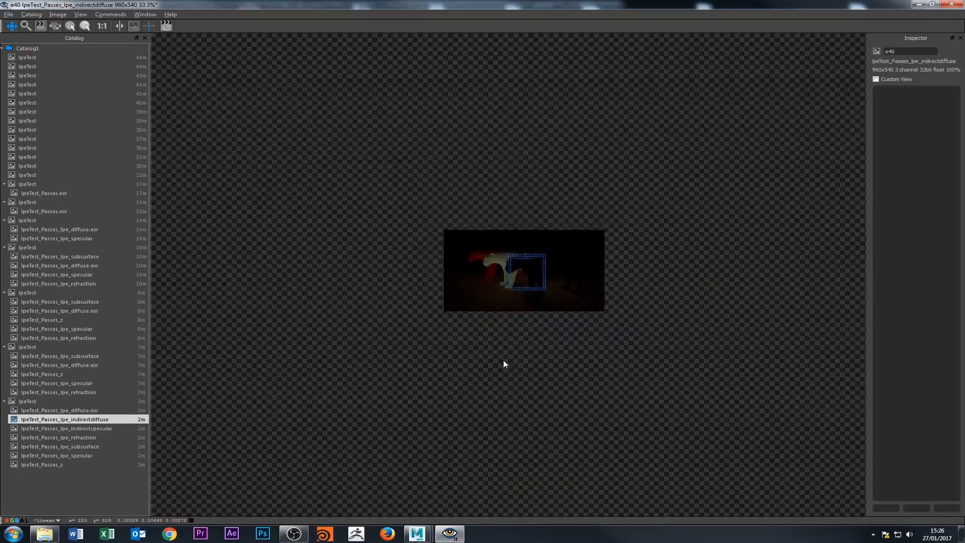
{"action": "scroll", "coordinate": [497, 347], "scroll_direction": "up", "scroll_amount": 5}
{"action": "scroll", "coordinate": [505, 306], "scroll_direction": "down", "scroll_amount": 2}
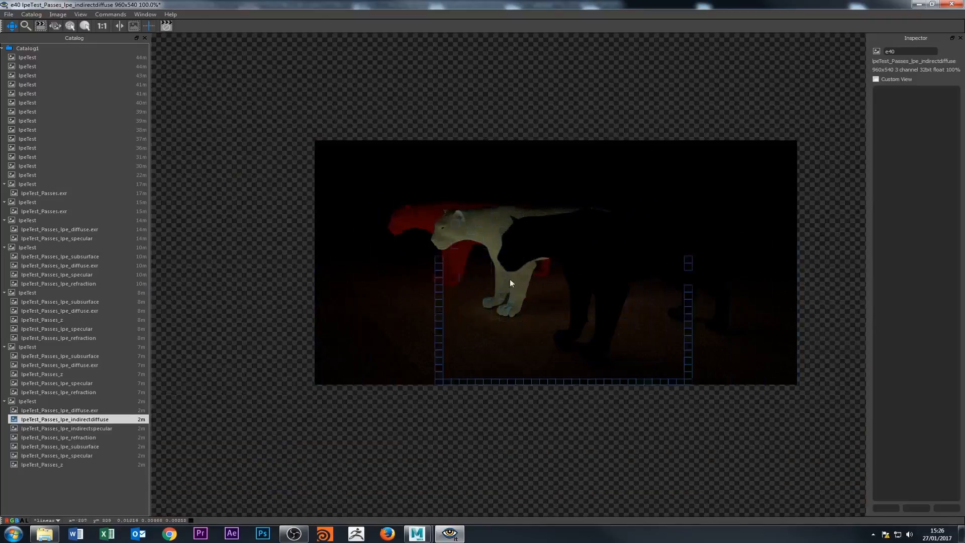
- Examine the latest render's beauty image, and return to Maya and select the white cat
{"action": "left_click", "coordinate": [38, 400]}
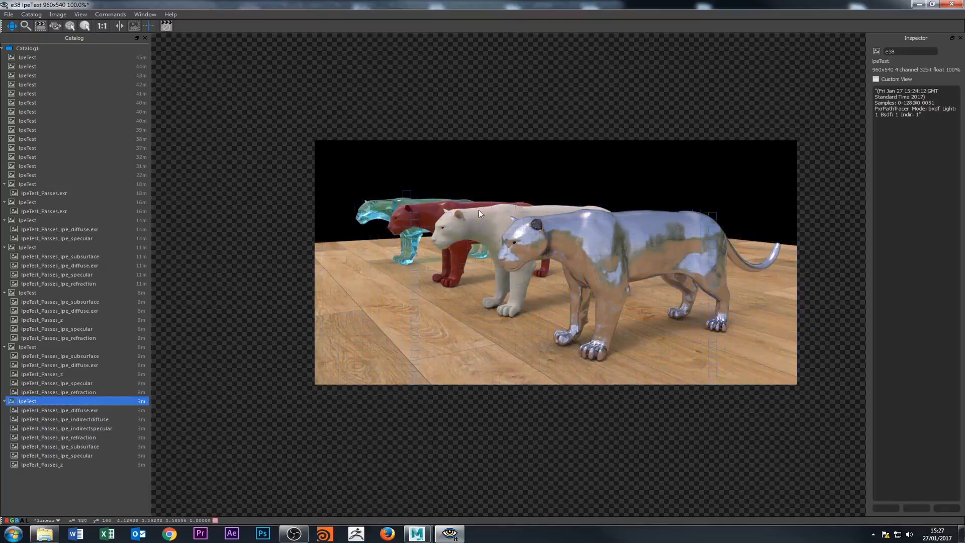
{"action": "scroll", "coordinate": [561, 236], "scroll_direction": "up", "scroll_amount": 2}
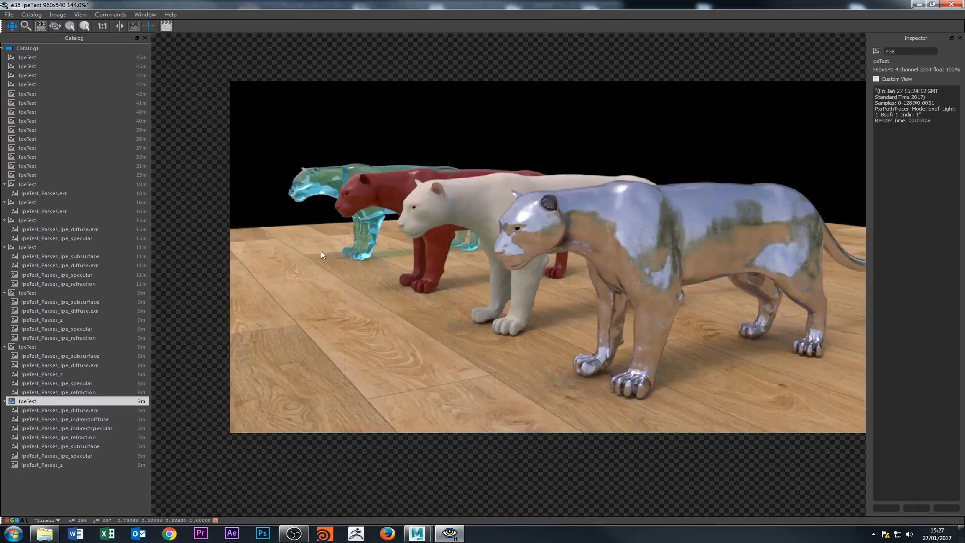
{"action": "scroll", "coordinate": [568, 237], "scroll_direction": "down", "scroll_amount": 2}
{"action": "scroll", "coordinate": [582, 231], "scroll_direction": "up", "scroll_amount": 1}
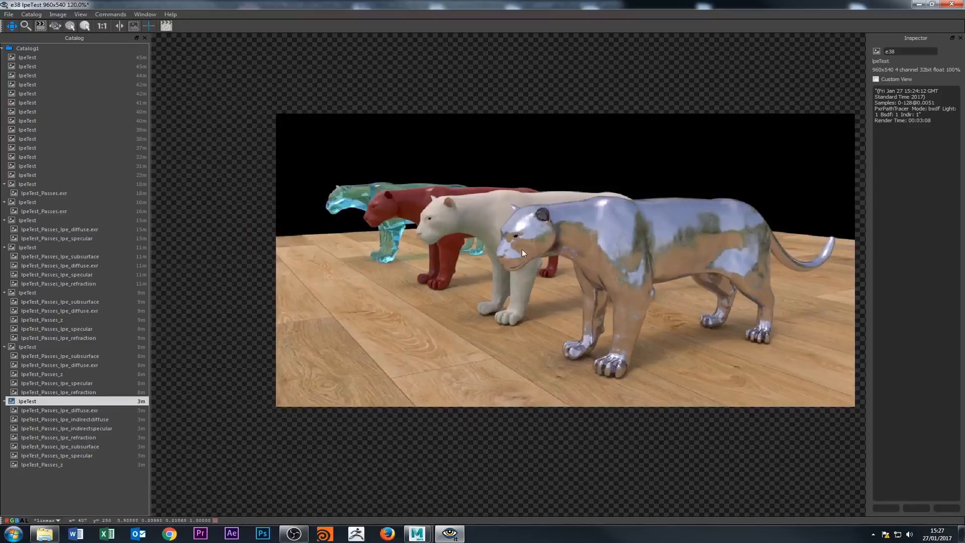
{"action": "left_click", "coordinate": [919, 4]}
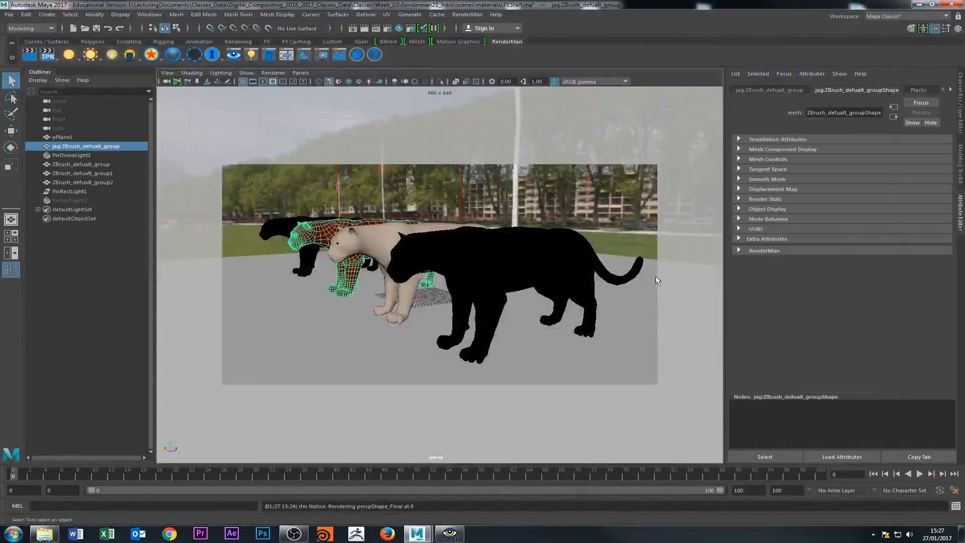
{"action": "left_click", "coordinate": [406, 296]}
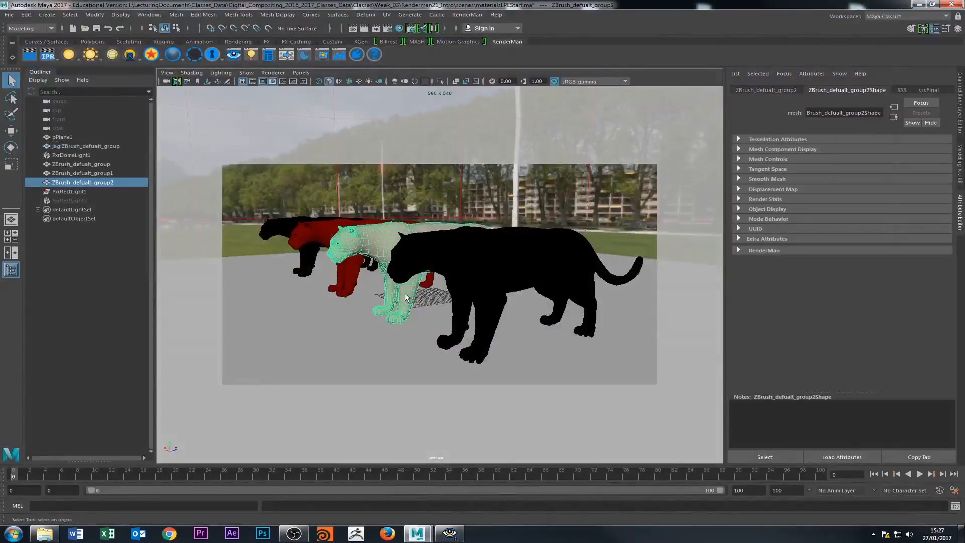
{"action": "left_click", "coordinate": [33, 537]}
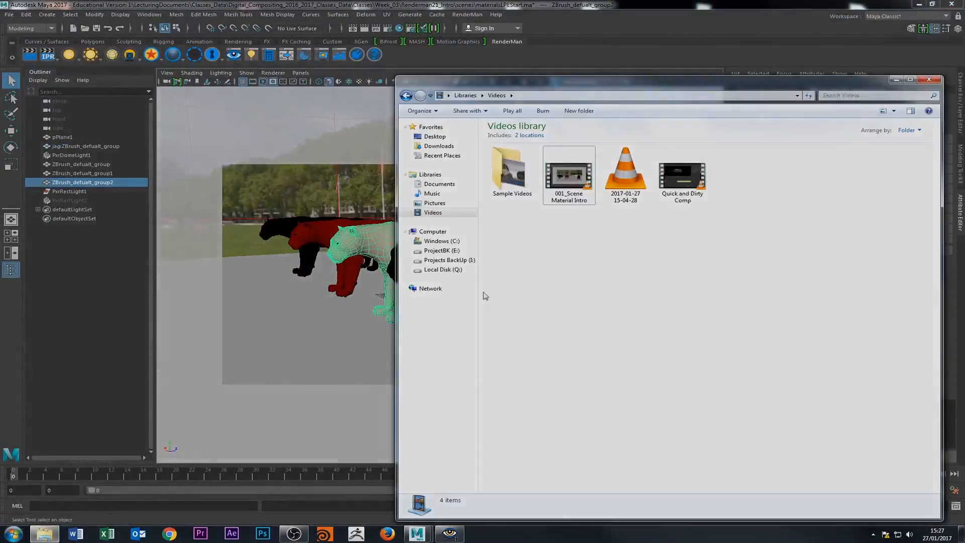
{"action": "left_click", "coordinate": [626, 200]}
{"action": "left_click", "coordinate": [626, 201]}
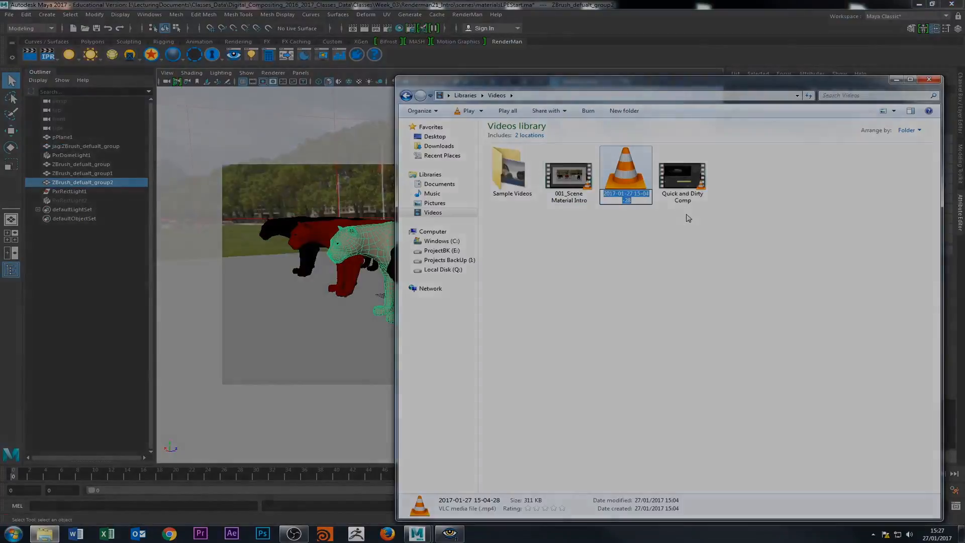
{"action": "type", "text": "00"}
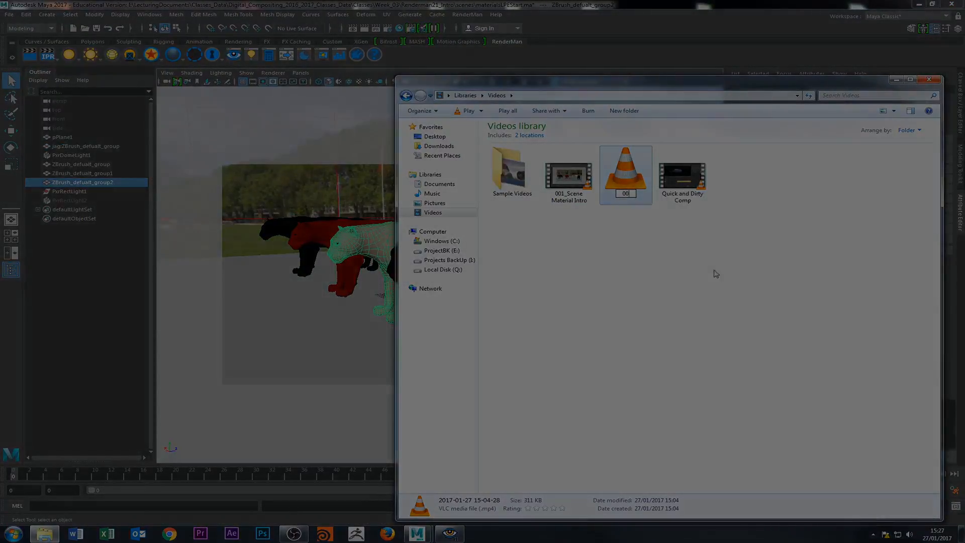
{"action": "key", "text": "Return"}
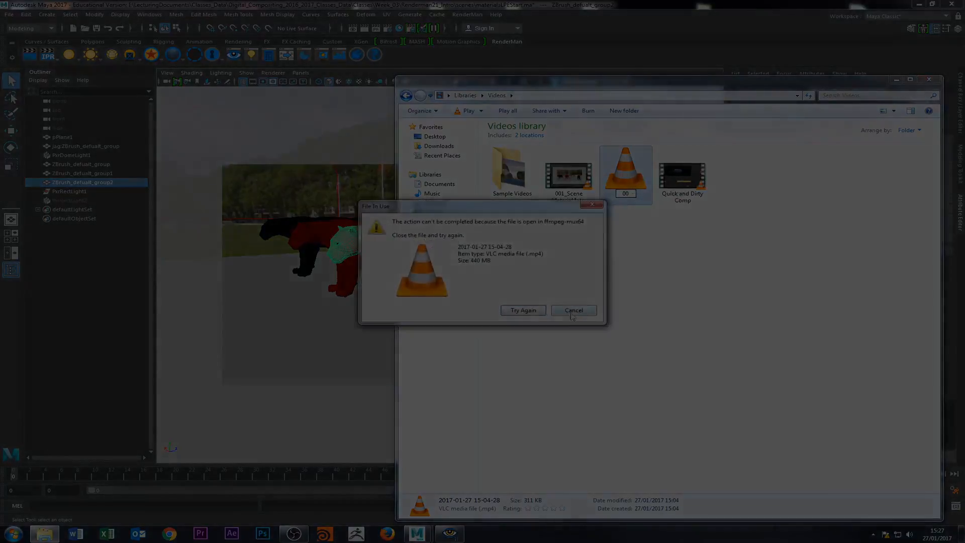